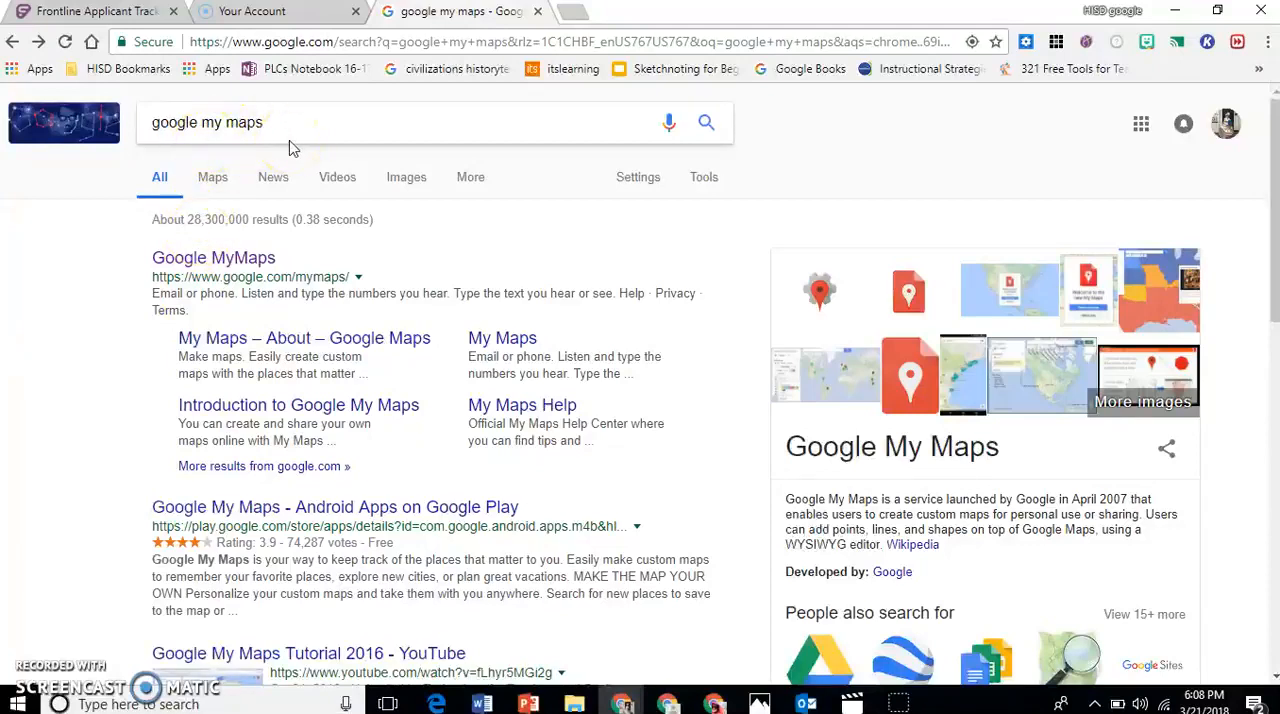
# Open Google My Maps from the search results and create a new map.
pyautogui.click(181, 260)
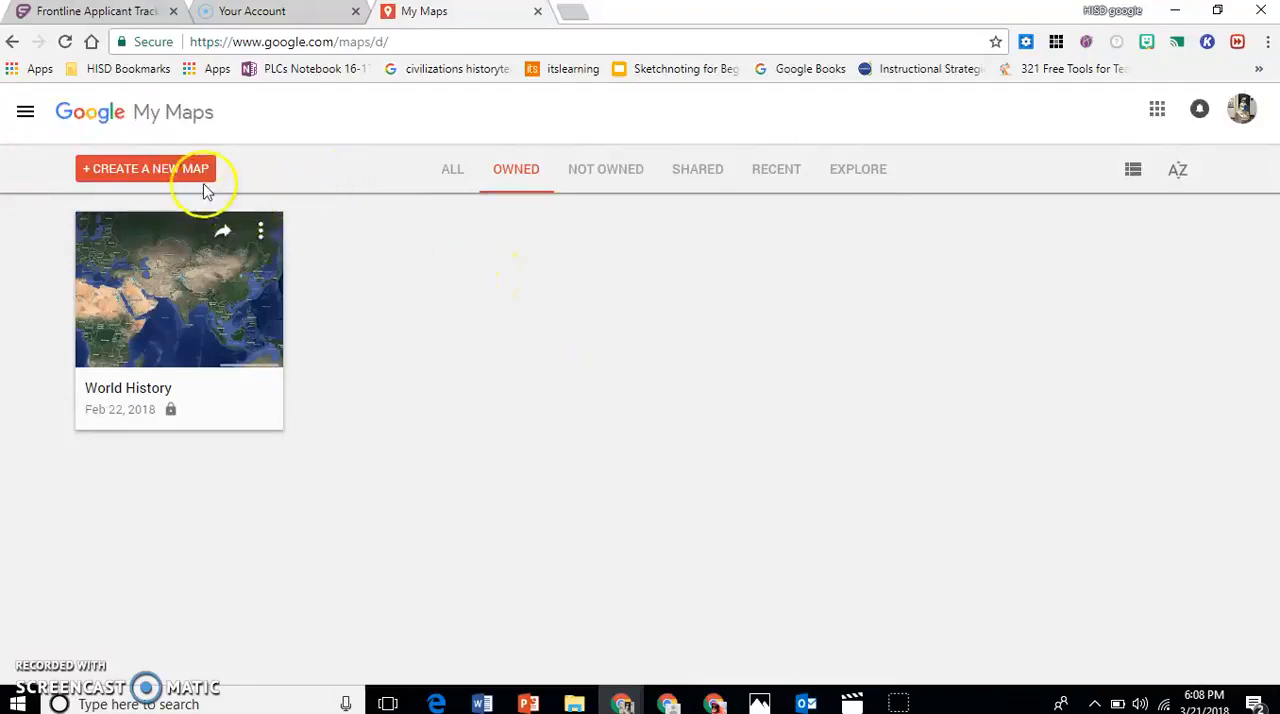
pyautogui.click(128, 181)
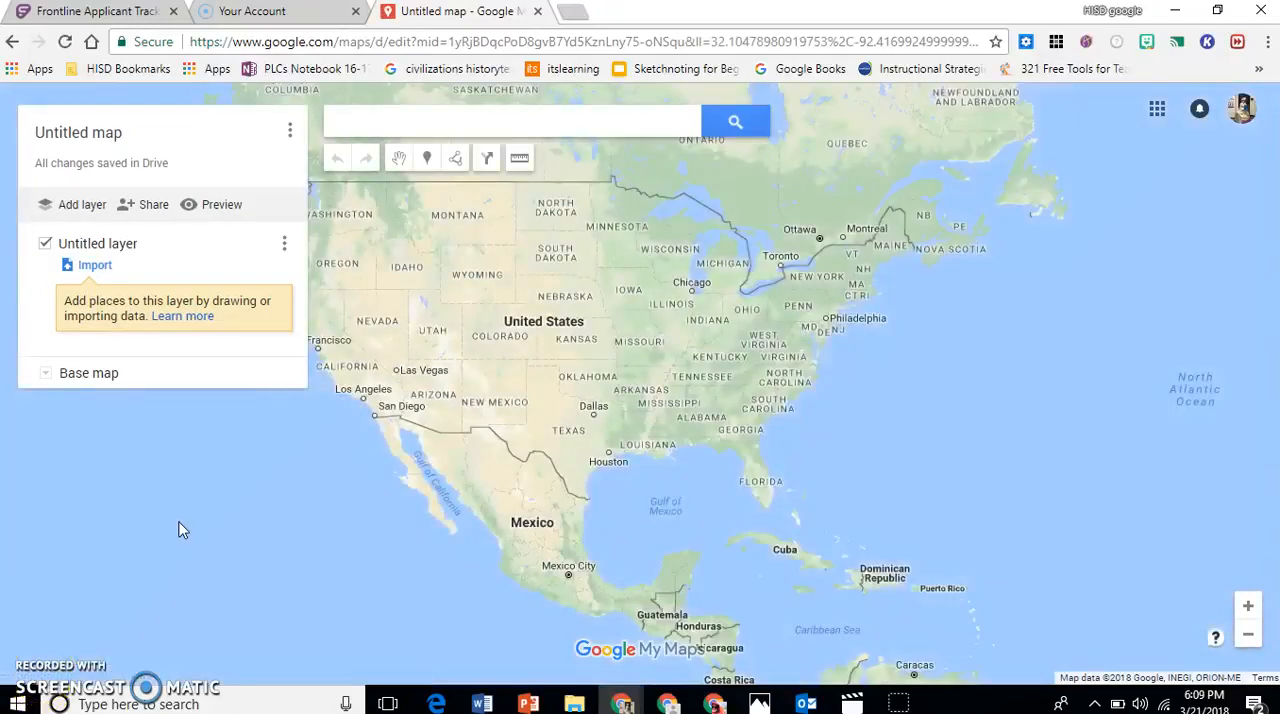
# Change the base map to Satellite and close the base map choices.
pyautogui.click(46, 376)
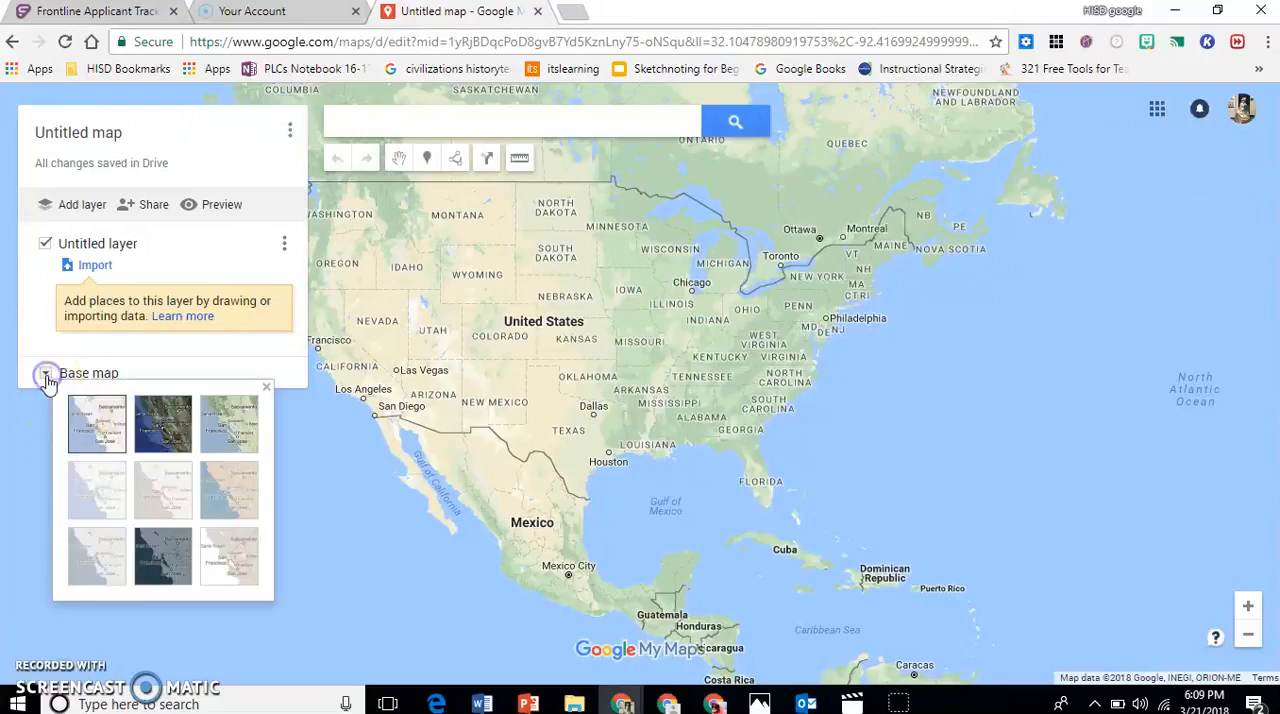
pyautogui.click(160, 423)
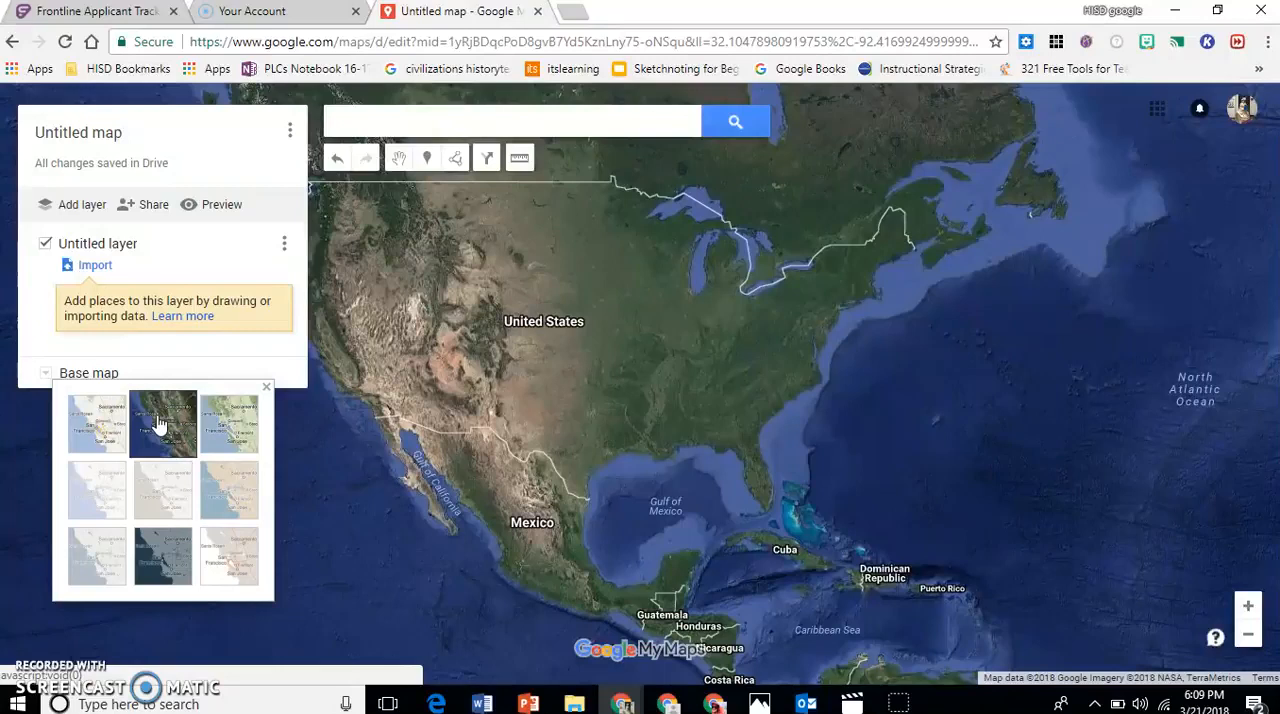
pyautogui.click(266, 388)
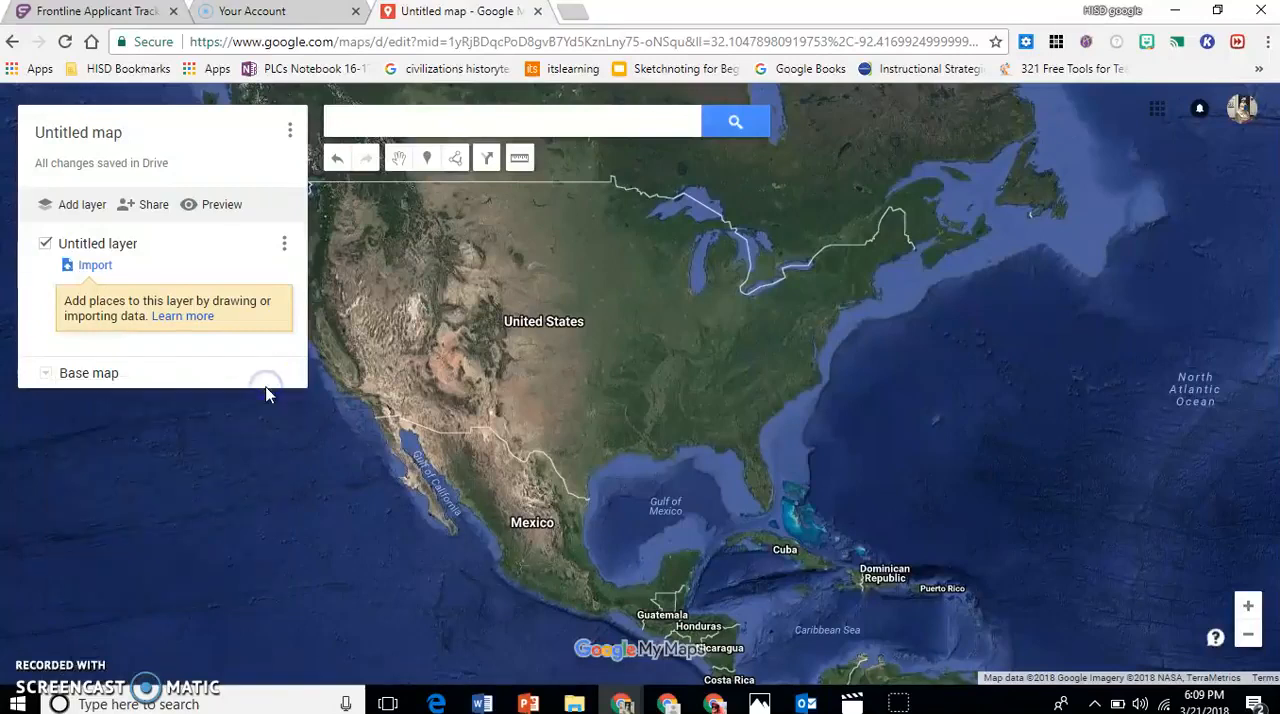
# Examine the satellite map across the Atlantic and at world scale, ending back on the United States.
pyautogui.moveTo(755, 409); pyautogui.dragTo(557, 346)
pyautogui.moveTo(769, 476); pyautogui.dragTo(523, 354)
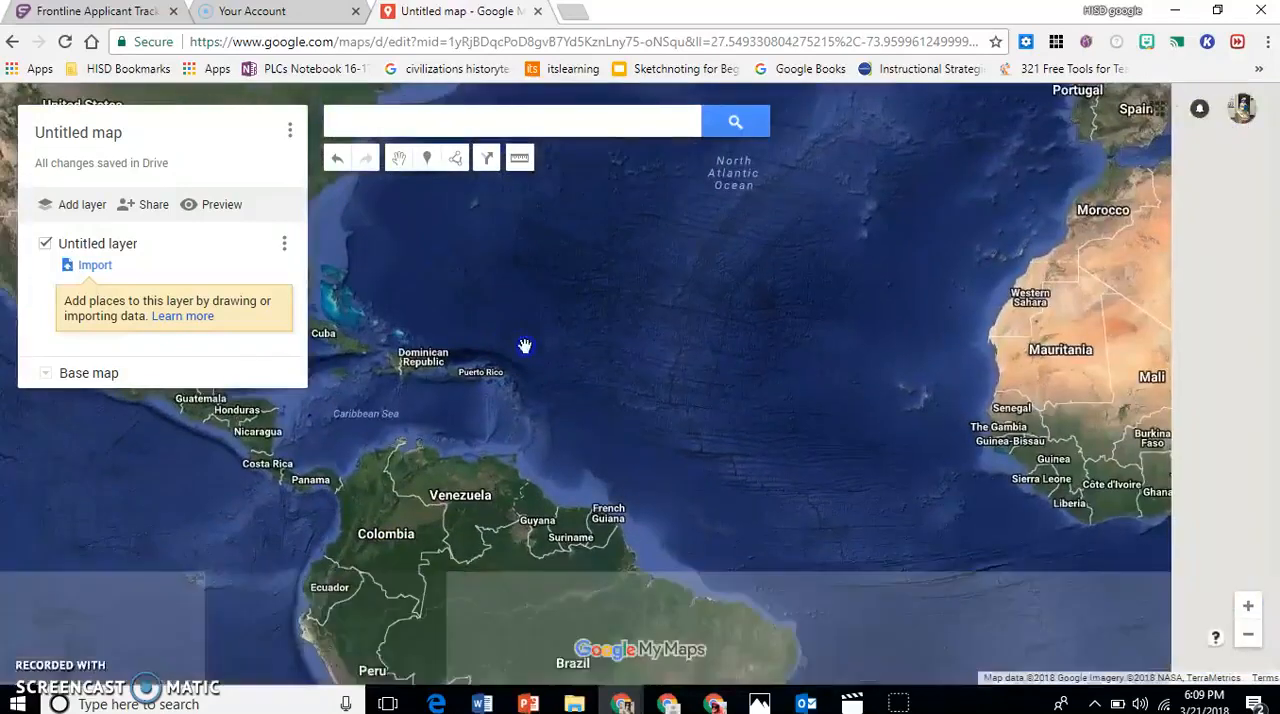
pyautogui.click(1249, 637)
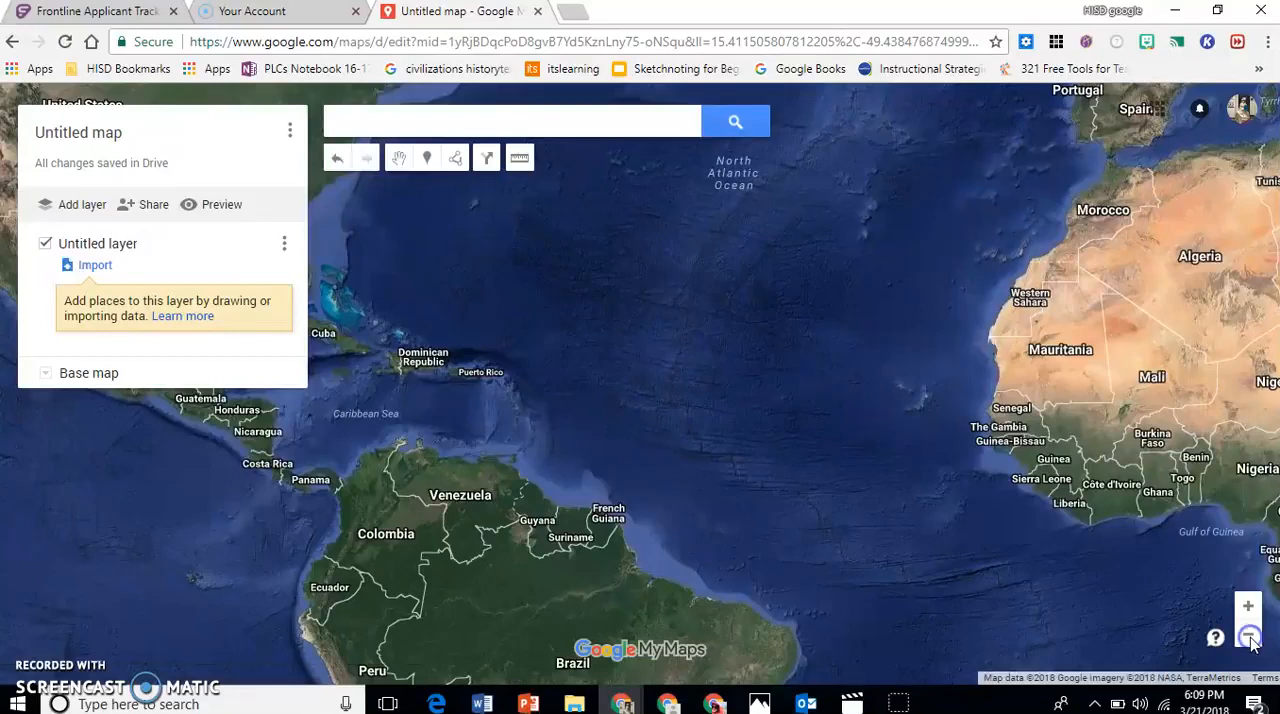
pyautogui.click(1249, 637)
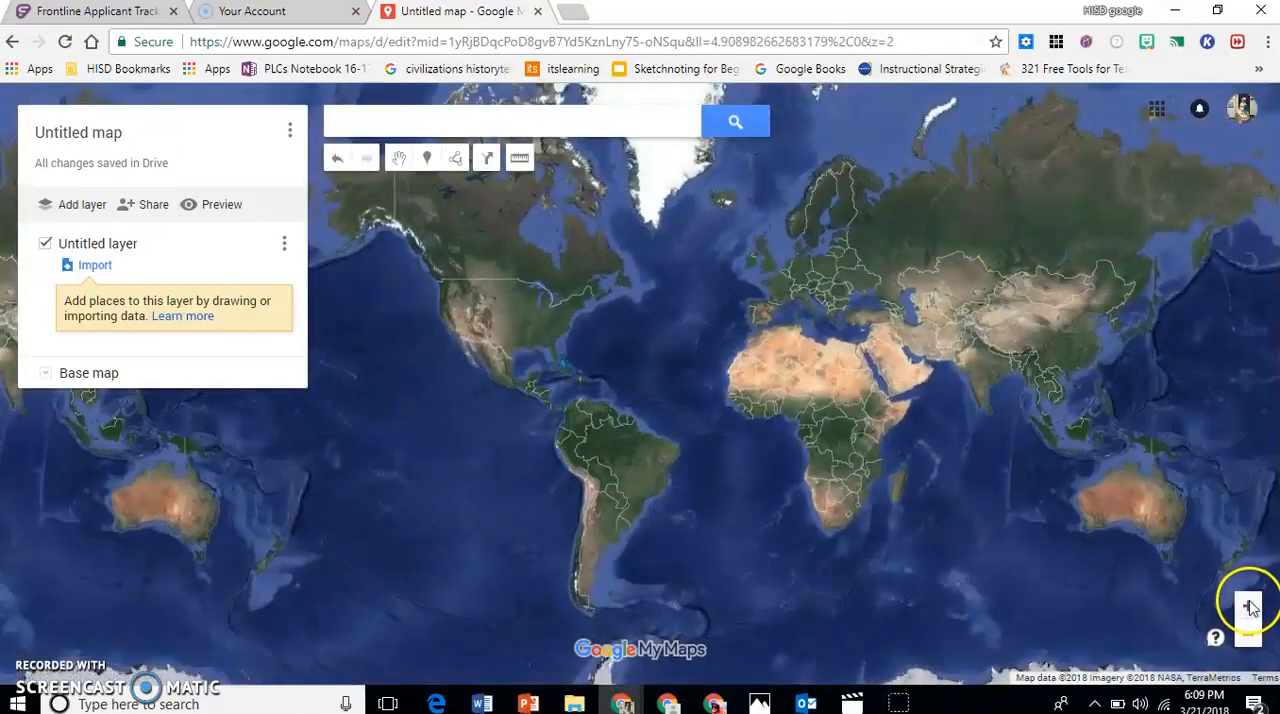
pyautogui.click(1248, 605)
pyautogui.click(1249, 603)
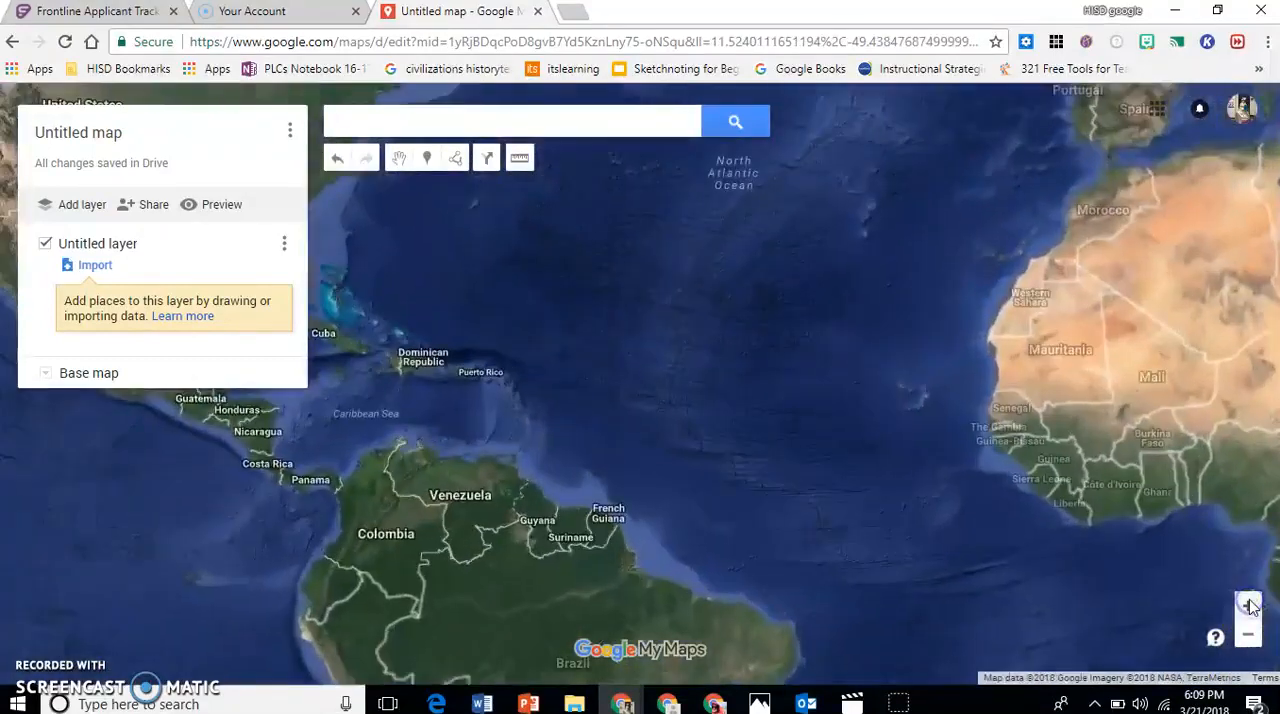
pyautogui.moveTo(434, 265); pyautogui.dragTo(1020, 530)
pyautogui.moveTo(528, 229); pyautogui.dragTo(457, 207)
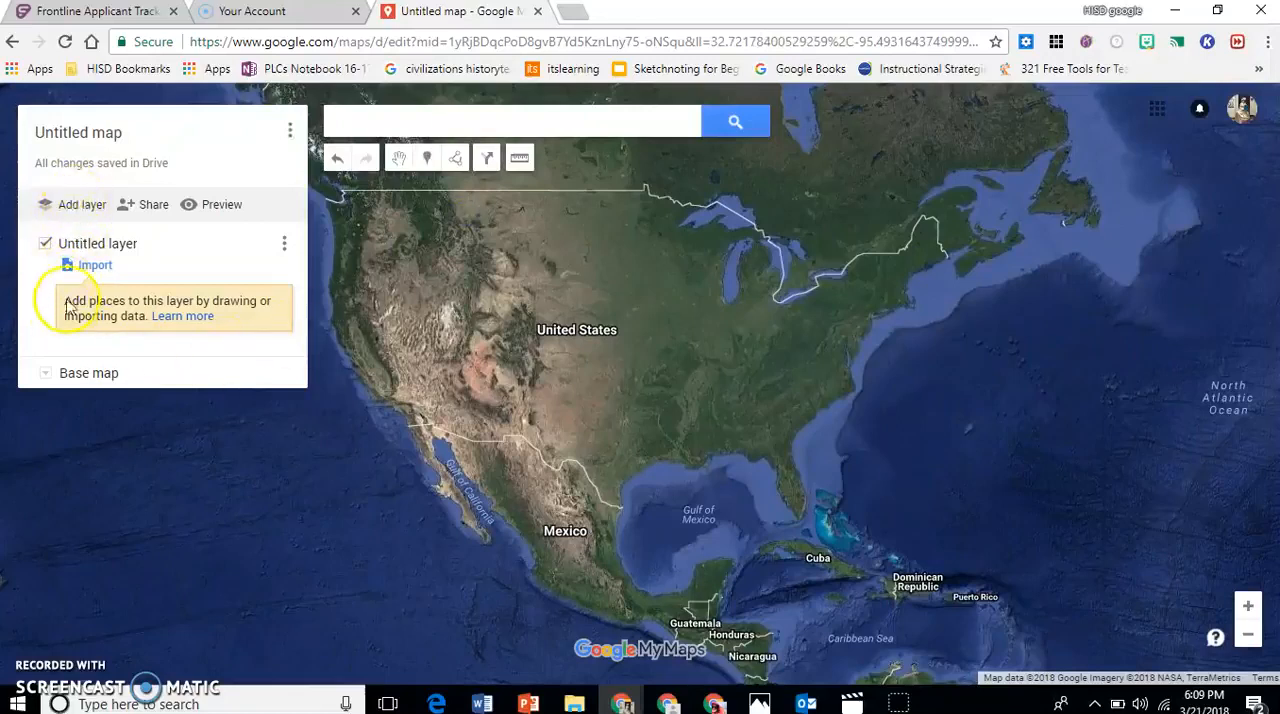
# Rename the untitled layer to "Period 1" and save the name.
pyautogui.click(88, 250)
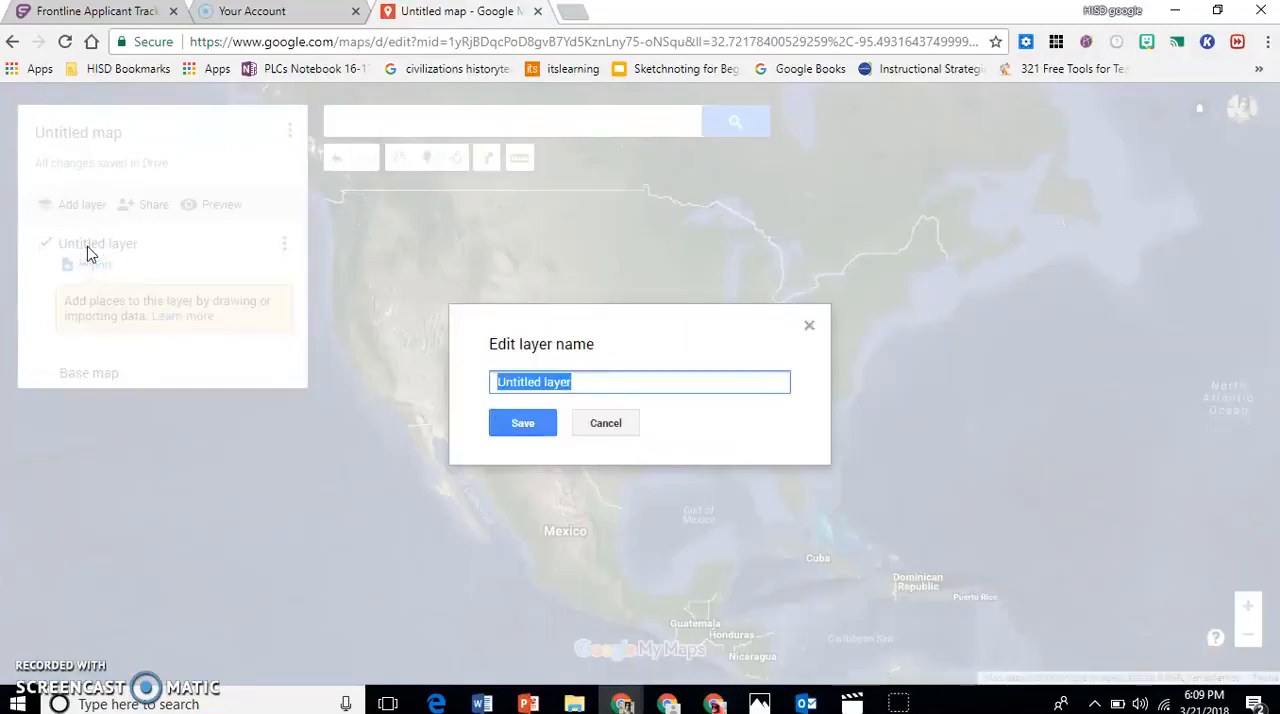
pyautogui.write('Per')
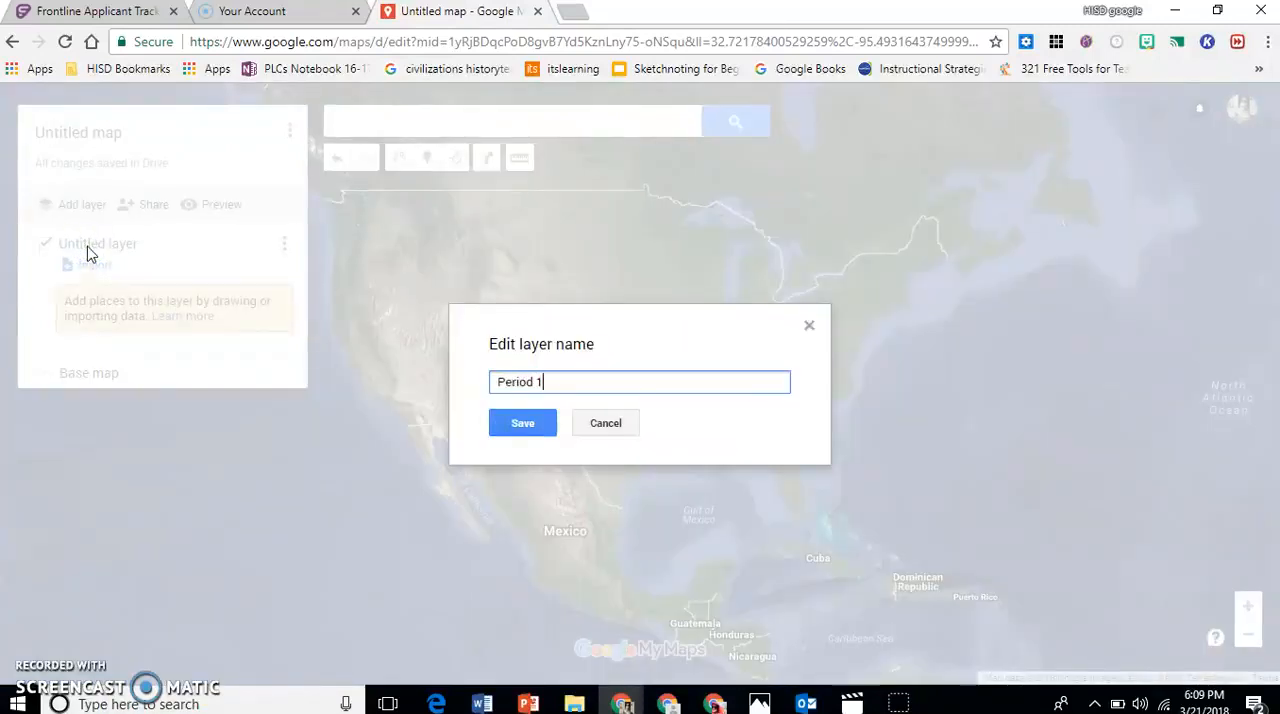
pyautogui.write('iod 1')
pyautogui.click(522, 423)
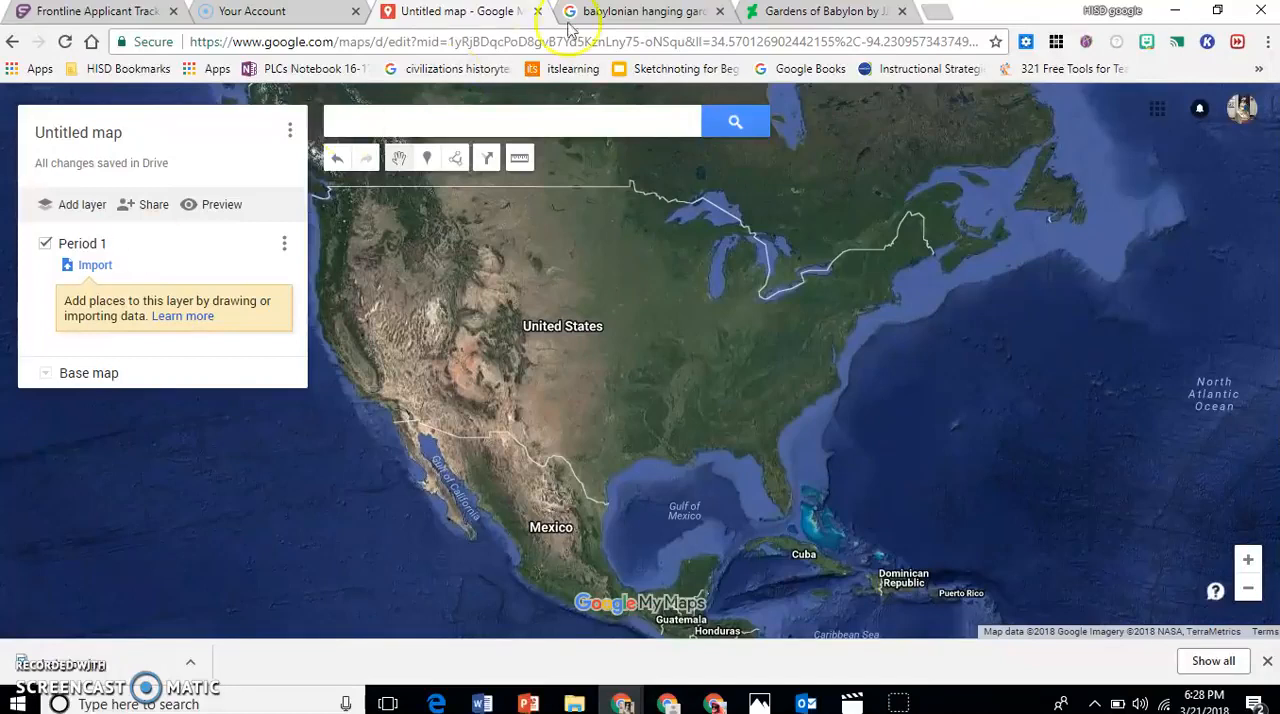
# Search Google Images for "indus river valley" and open the map image of the Indus Valley civilization.
pyautogui.click(645, 12)
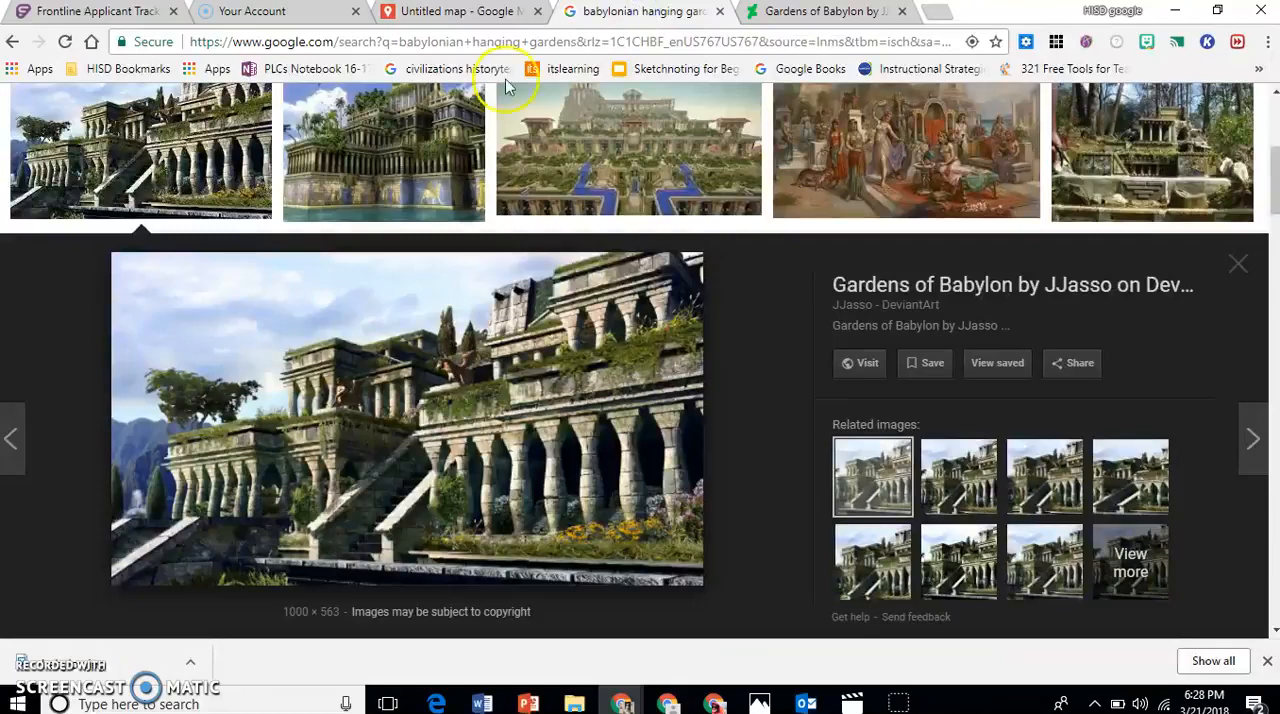
pyautogui.click(500, 171)
pyautogui.moveTo(390, 122); pyautogui.dragTo(63, 149)
pyautogui.write('indus river')
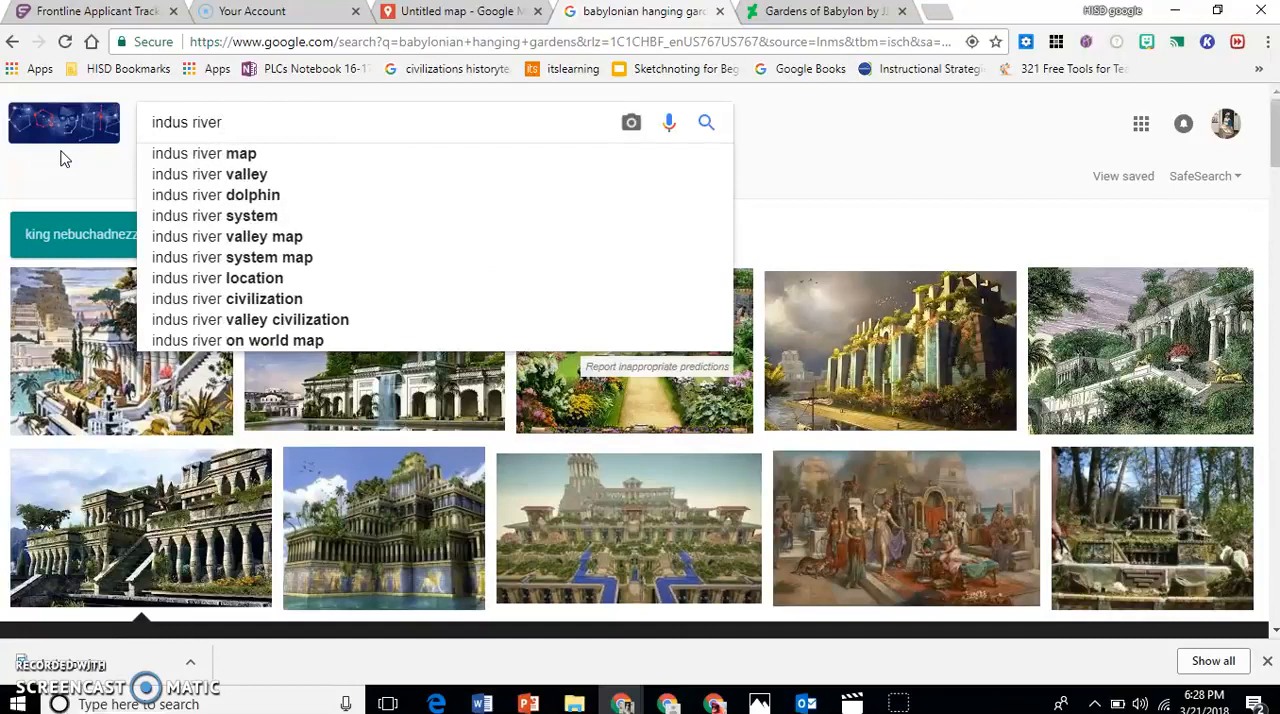
pyautogui.click(160, 174)
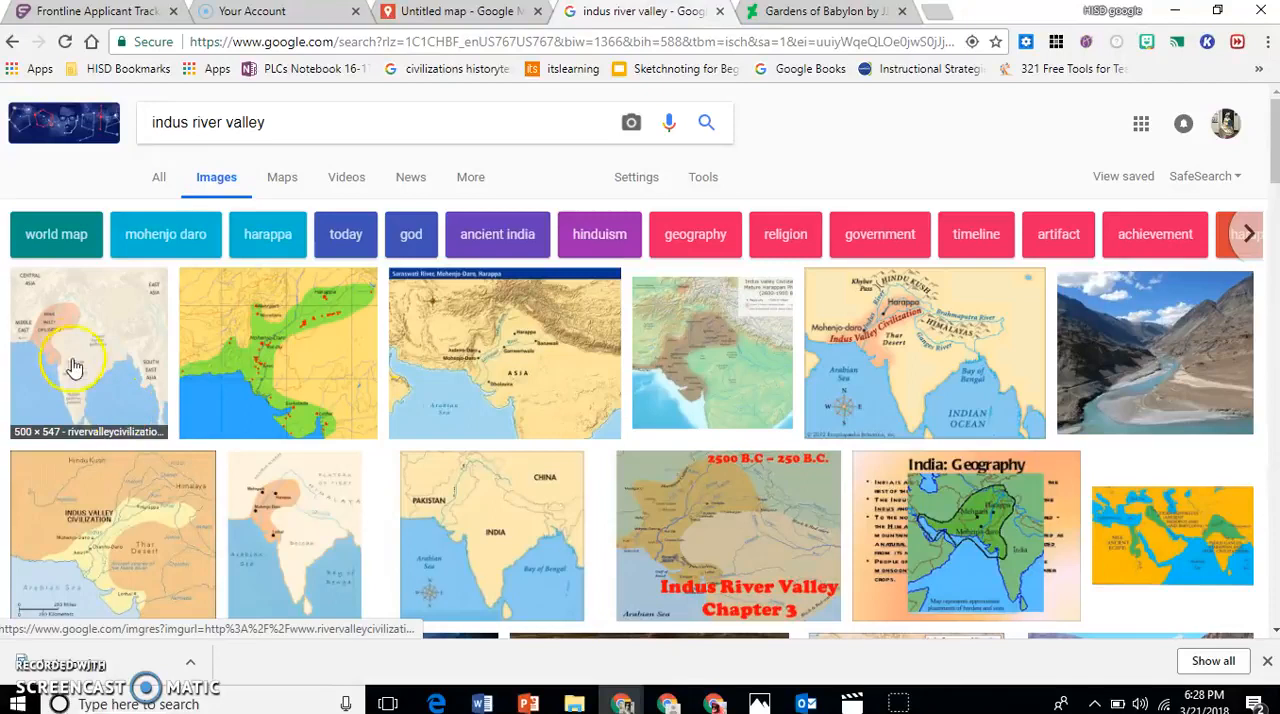
pyautogui.click(68, 352)
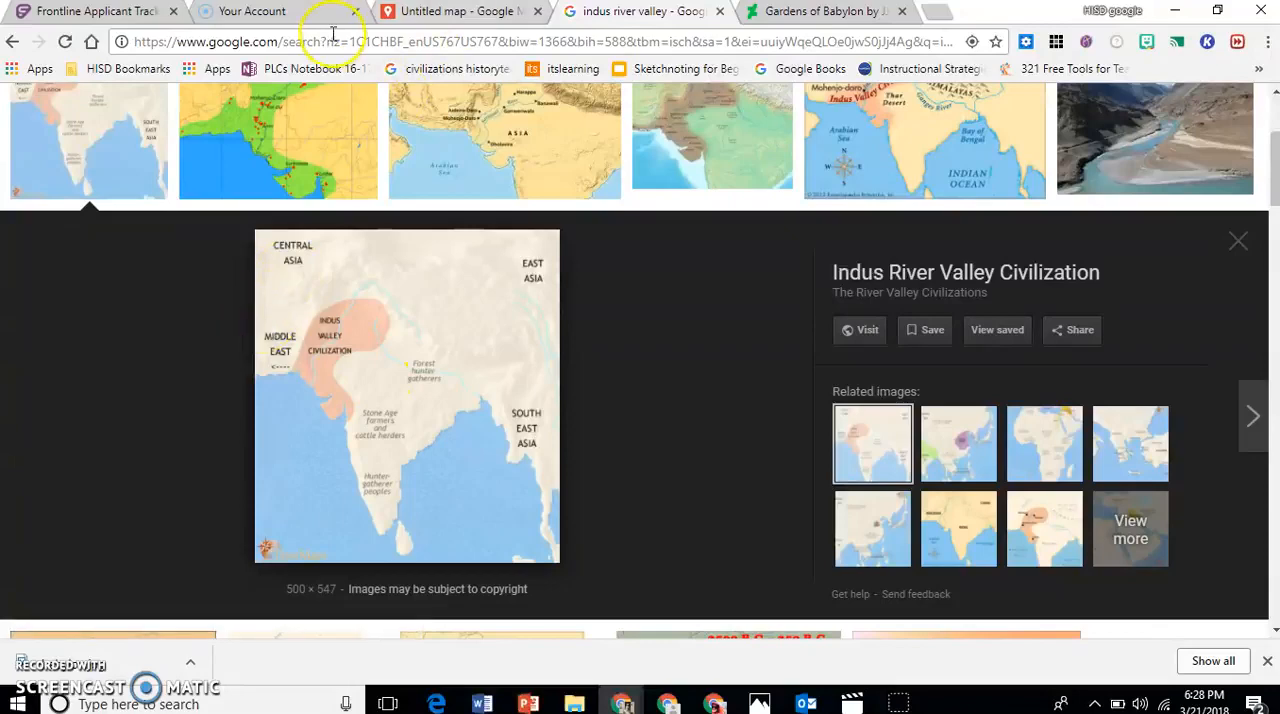
# Back on the custom map, draw a closed shape around the Indus River Valley, covering Pakistan down to the Arabian Sea coast.
pyautogui.click(405, 12)
pyautogui.moveTo(771, 314); pyautogui.dragTo(367, 289)
pyautogui.moveTo(837, 314); pyautogui.dragTo(403, 266)
pyautogui.moveTo(903, 346); pyautogui.dragTo(493, 358)
pyautogui.moveTo(943, 337); pyautogui.dragTo(574, 318)
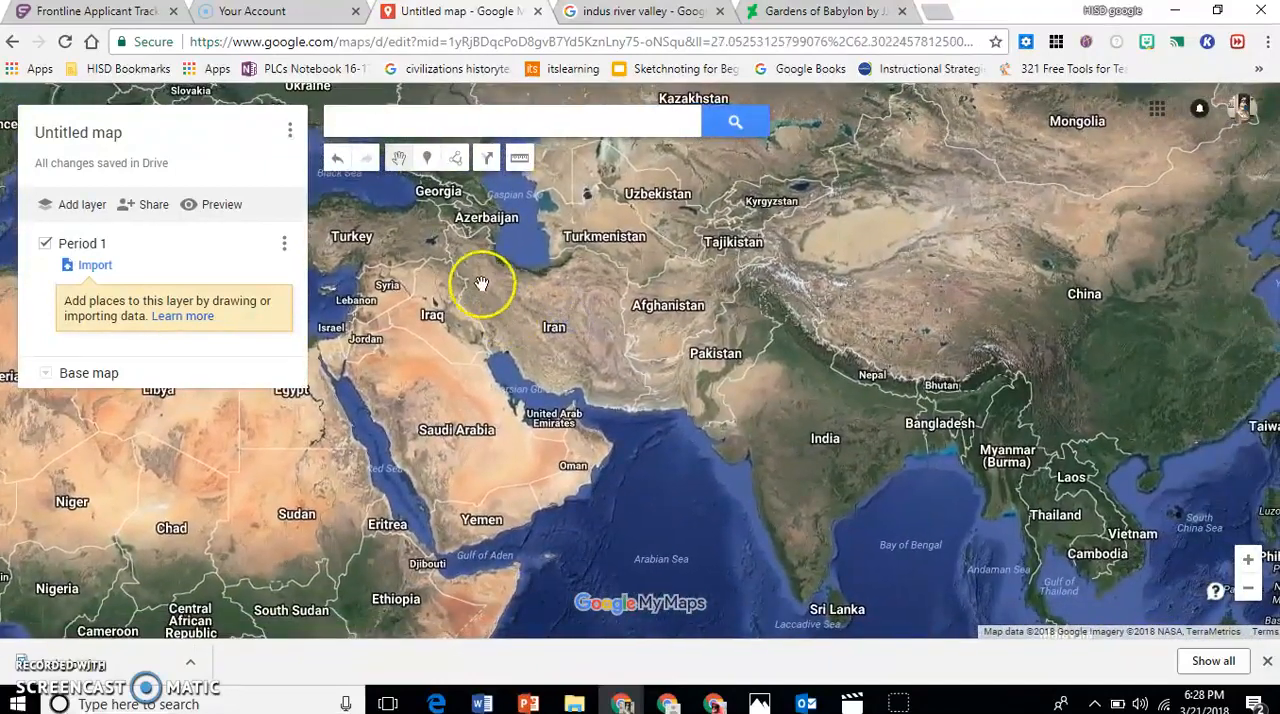
pyautogui.click(457, 162)
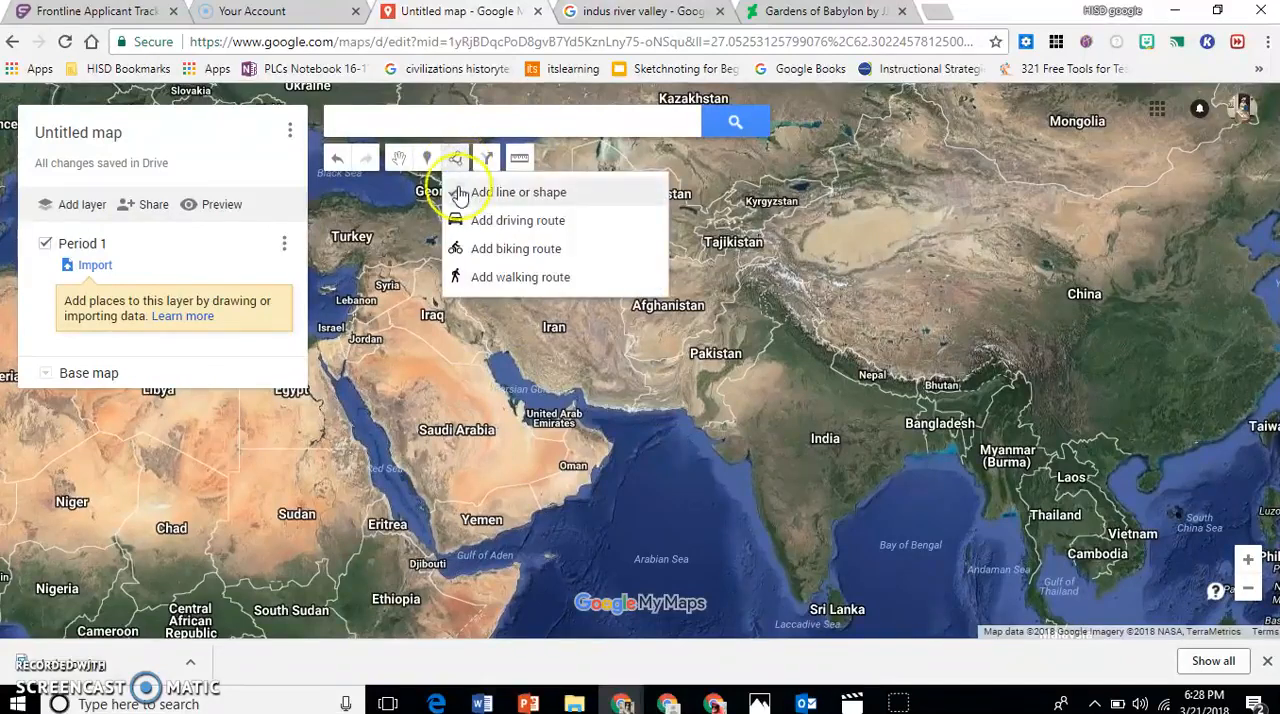
pyautogui.click(474, 197)
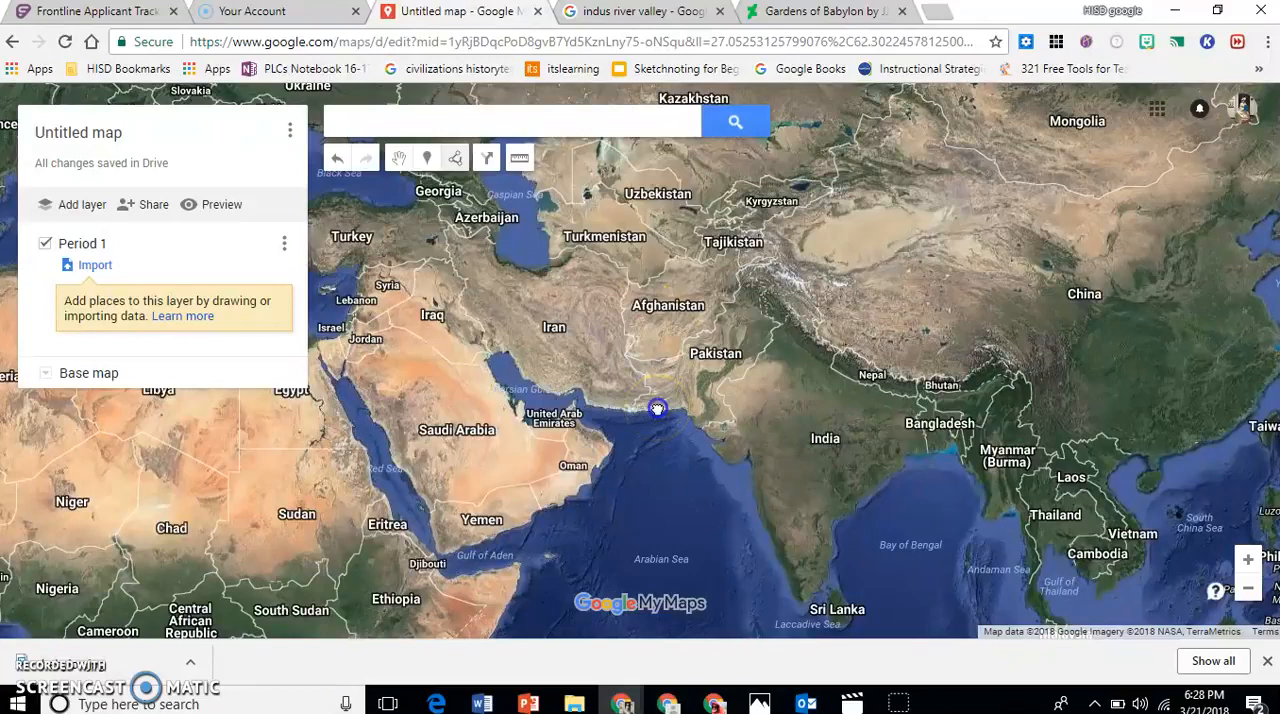
pyautogui.click(668, 366)
pyautogui.click(689, 340)
pyautogui.click(735, 304)
pyautogui.click(775, 316)
pyautogui.click(767, 356)
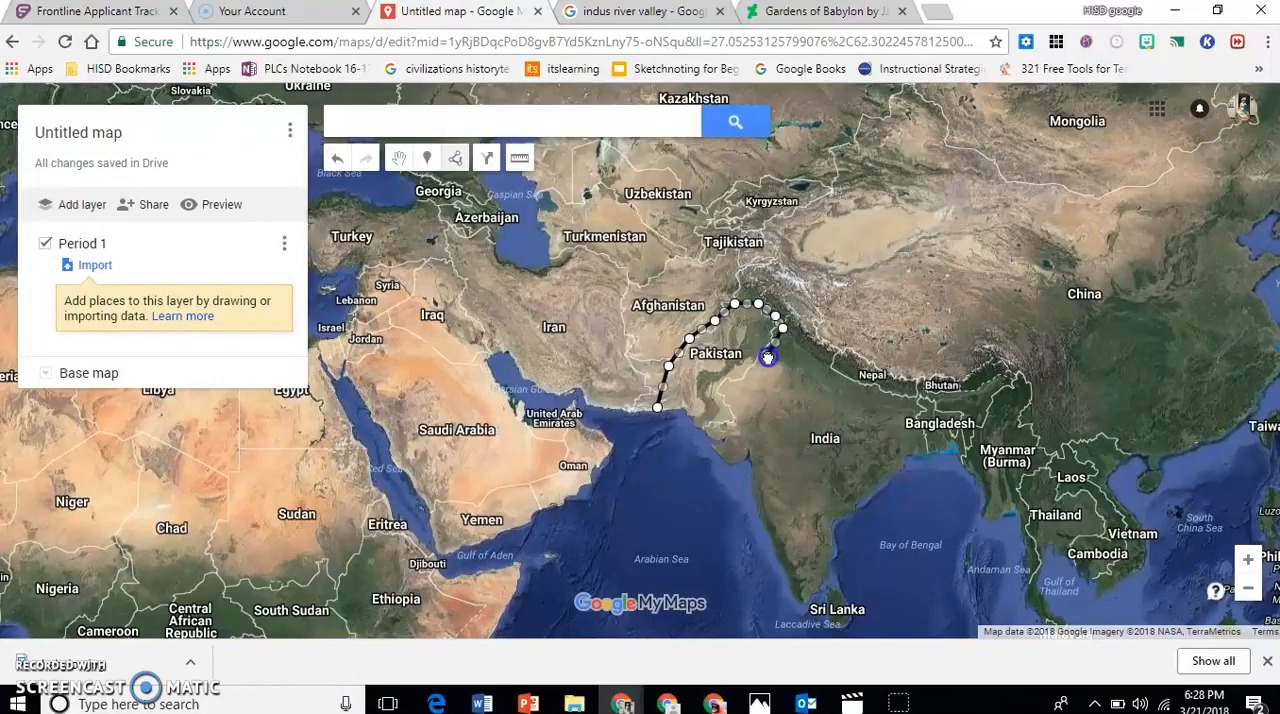
pyautogui.click(744, 383)
pyautogui.click(732, 405)
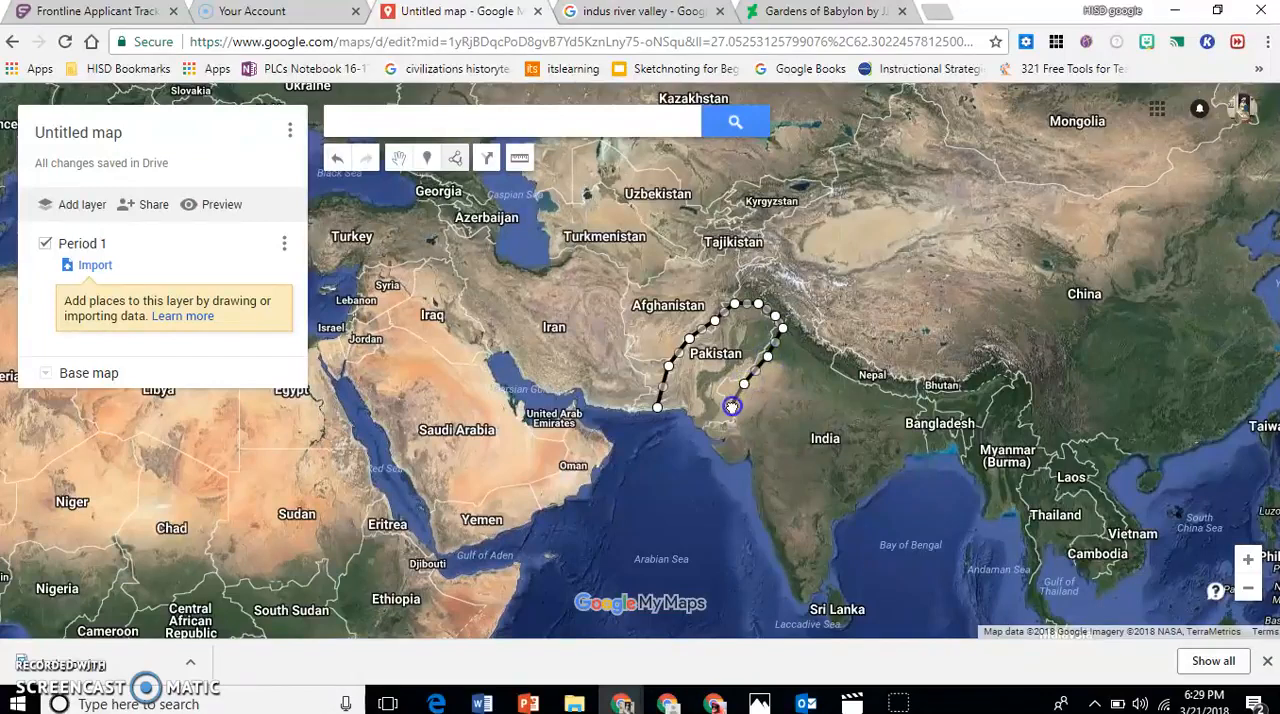
pyautogui.click(739, 429)
pyautogui.click(741, 452)
pyautogui.click(705, 433)
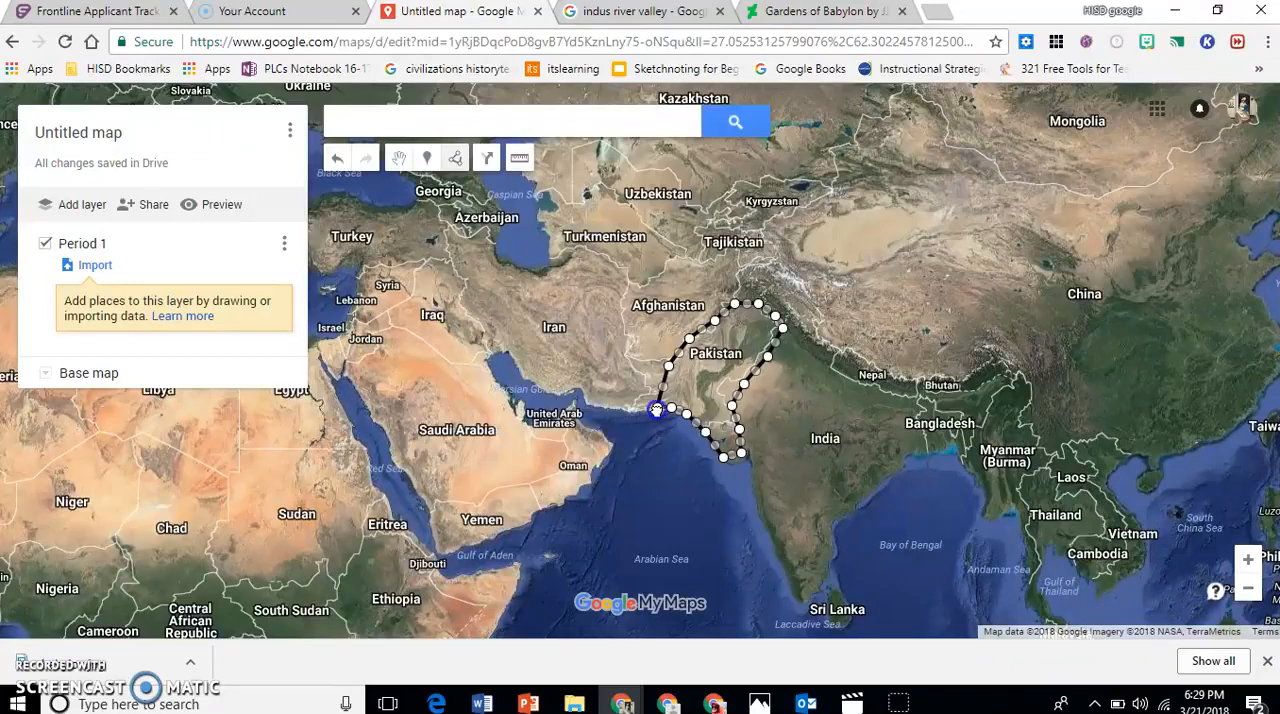
pyautogui.click(658, 418)
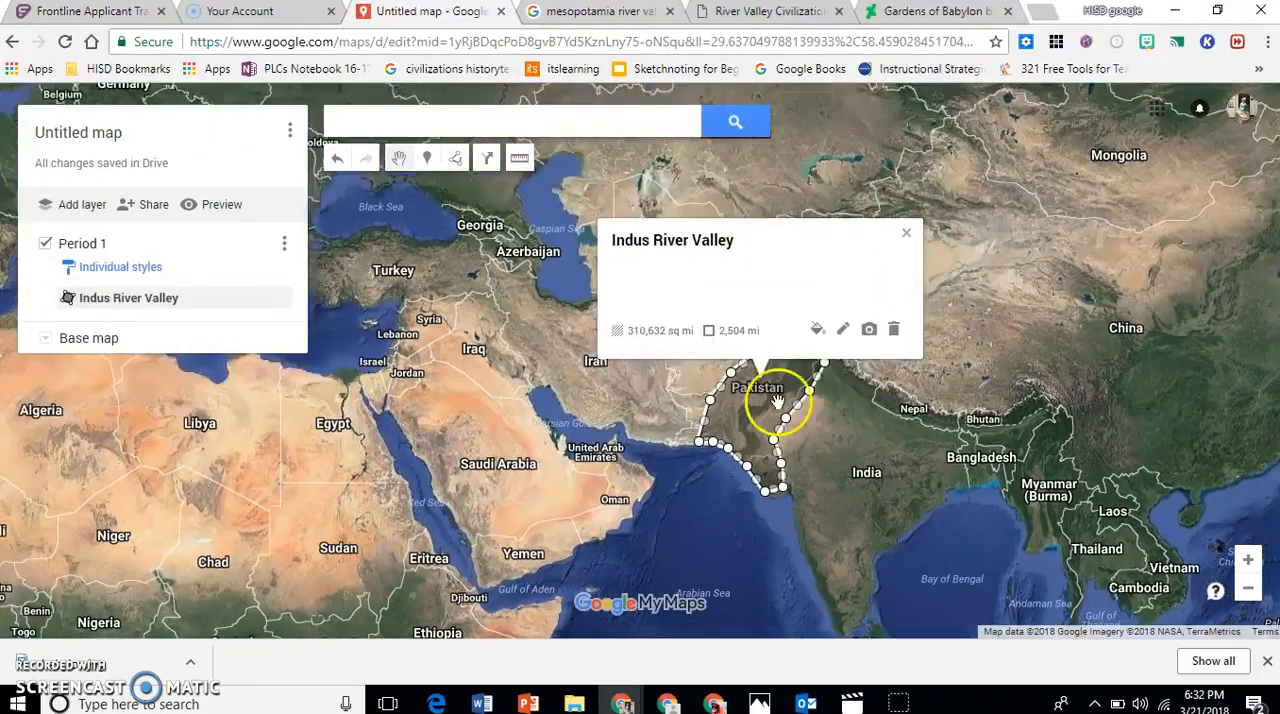
# Open the Indus River Valley shape's name and description for editing, save them unchanged and close its details.
pyautogui.click(843, 331)
pyautogui.click(646, 308)
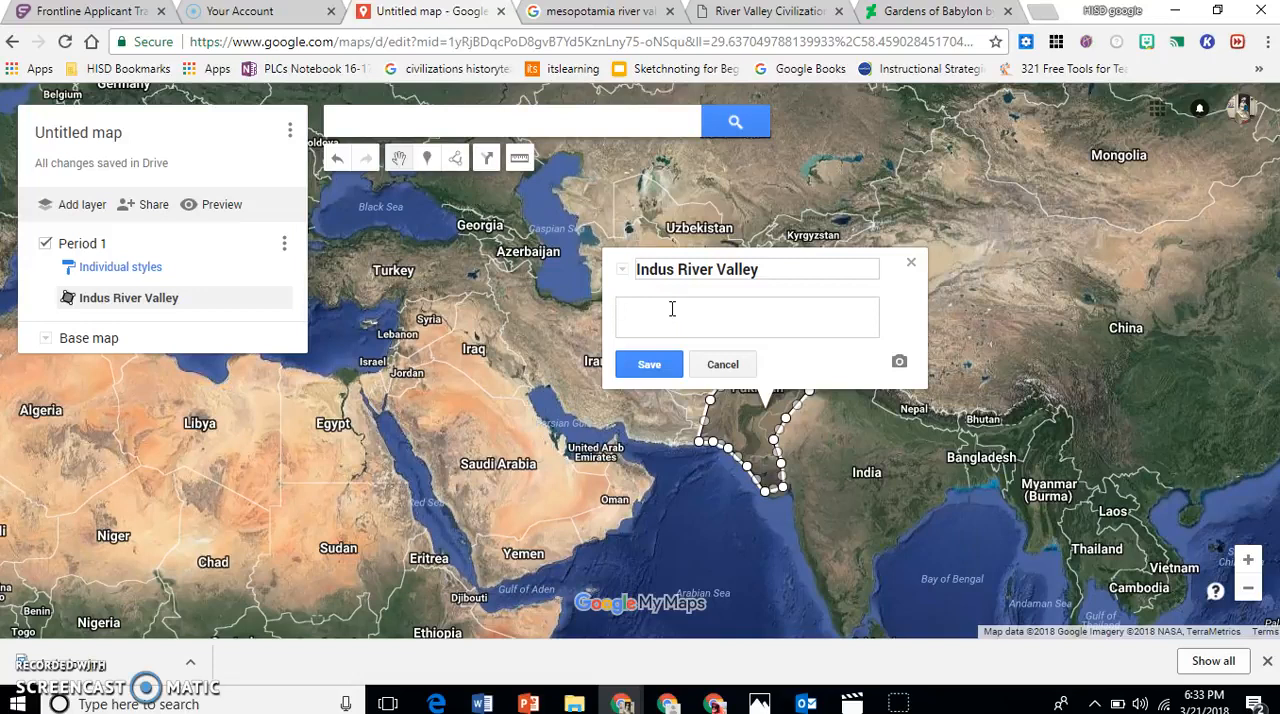
pyautogui.click(662, 321)
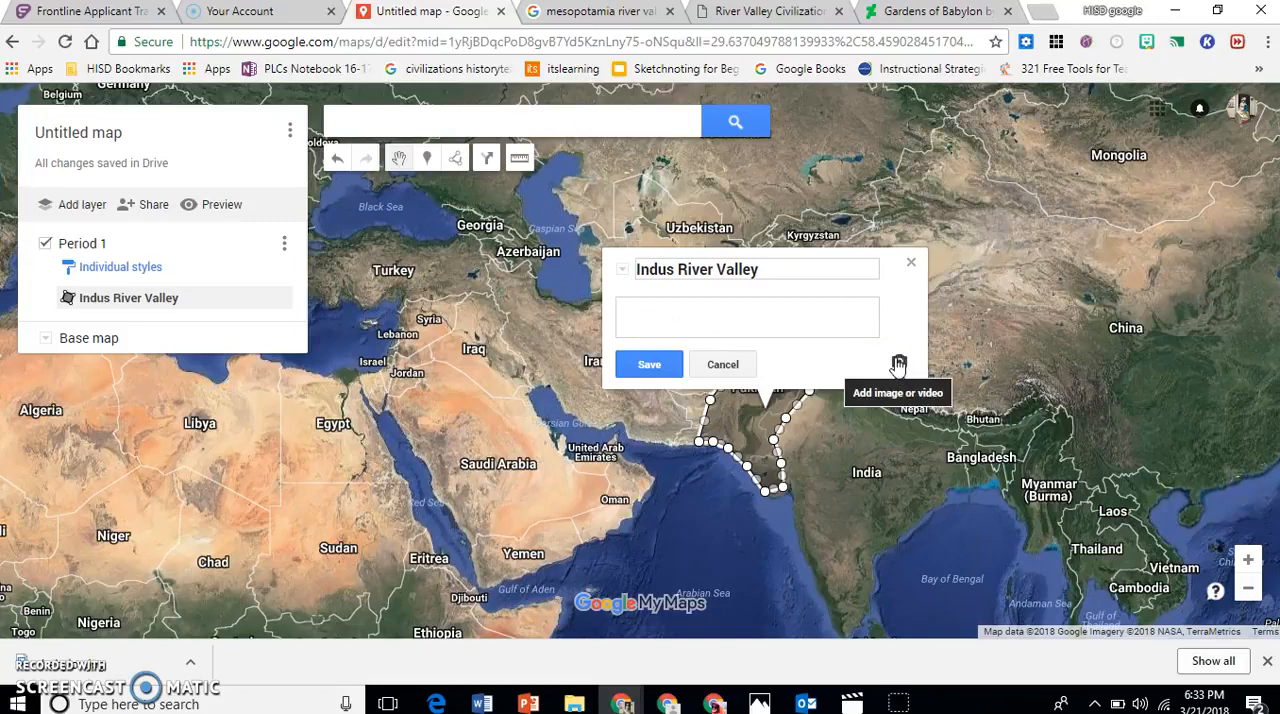
pyautogui.click(648, 365)
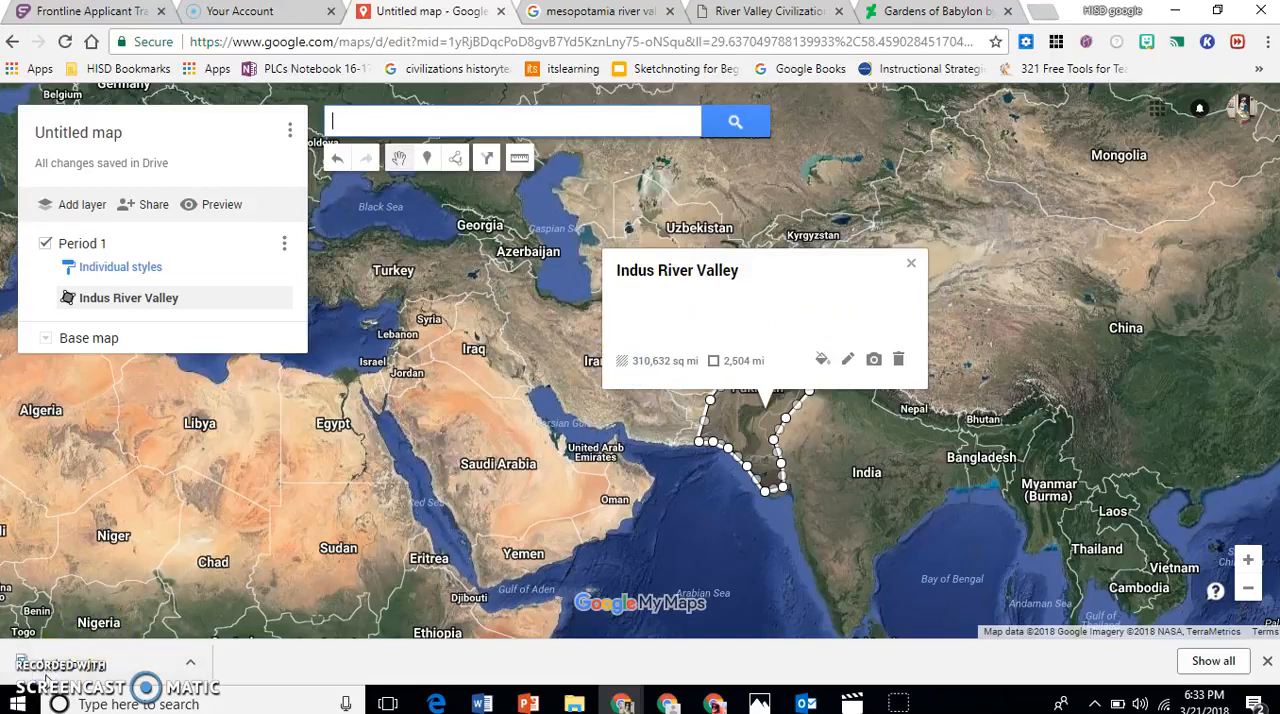
pyautogui.click(912, 267)
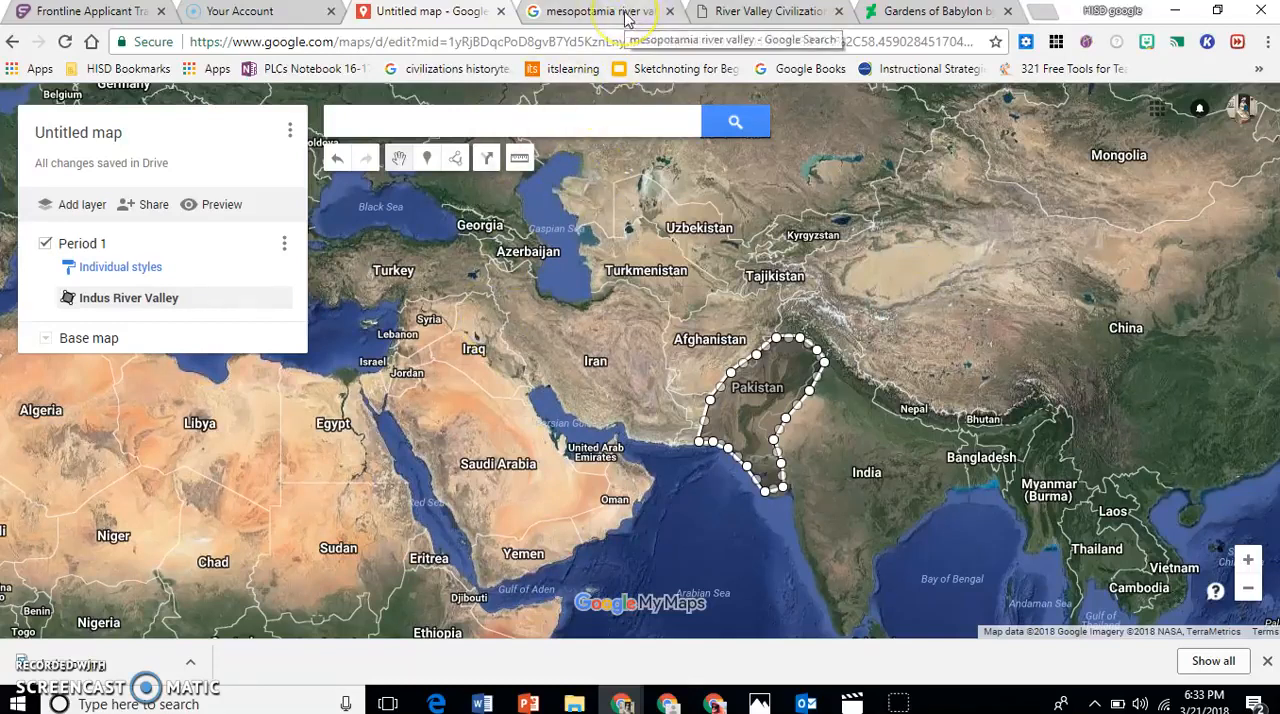
# Check the Four River Valley Civilizations reference map, and draw a closed shape around Mesopotamia on the custom map, covering Iraq to the Persian Gulf.
pyautogui.click(729, 11)
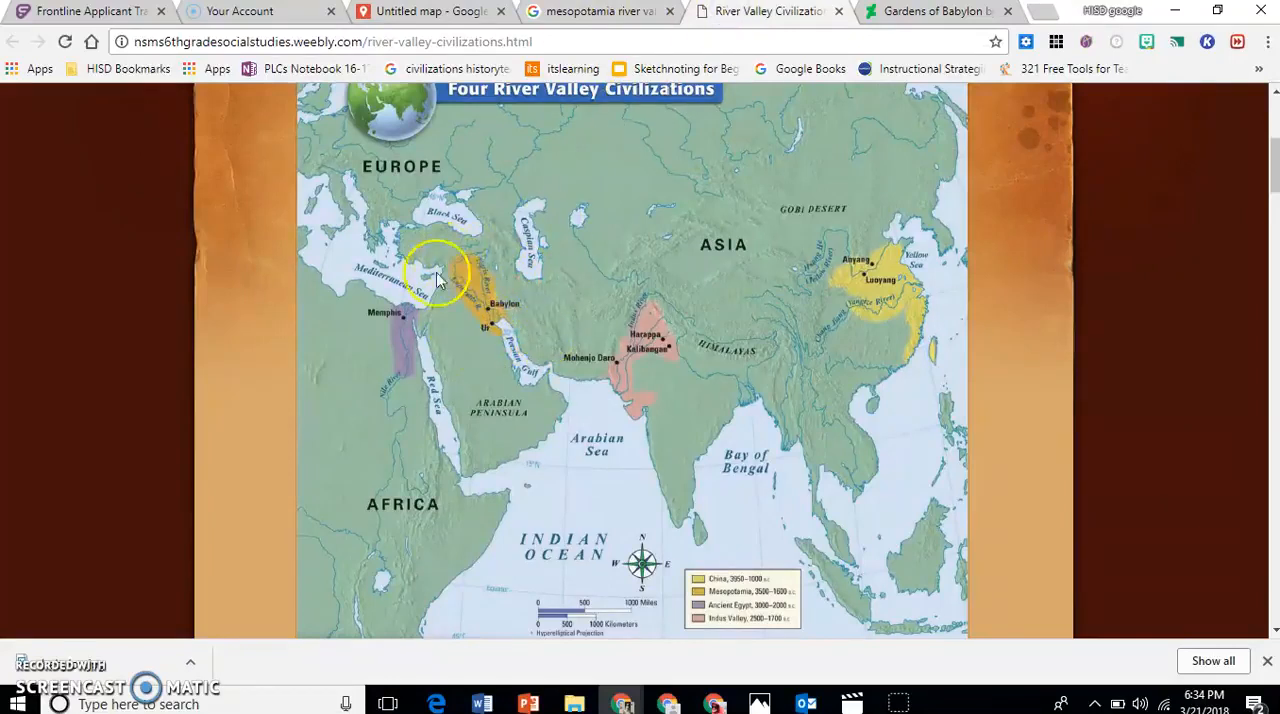
pyautogui.click(487, 14)
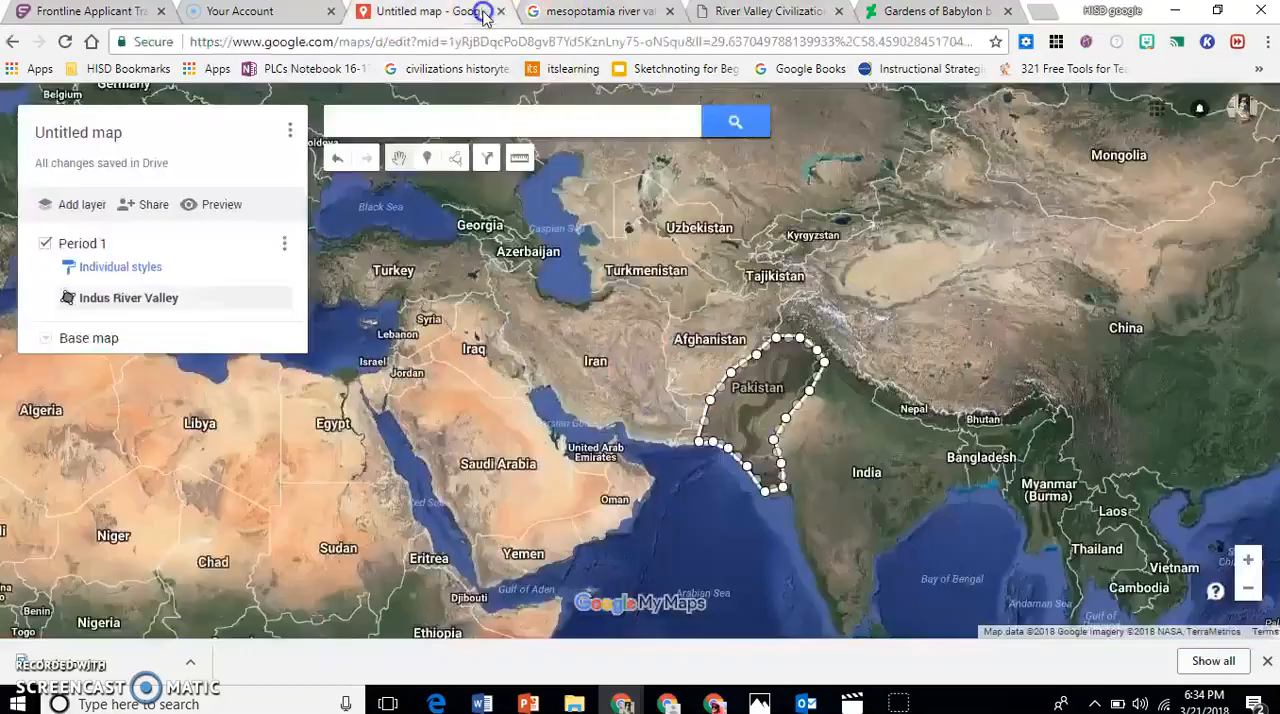
pyautogui.click(456, 164)
pyautogui.click(456, 194)
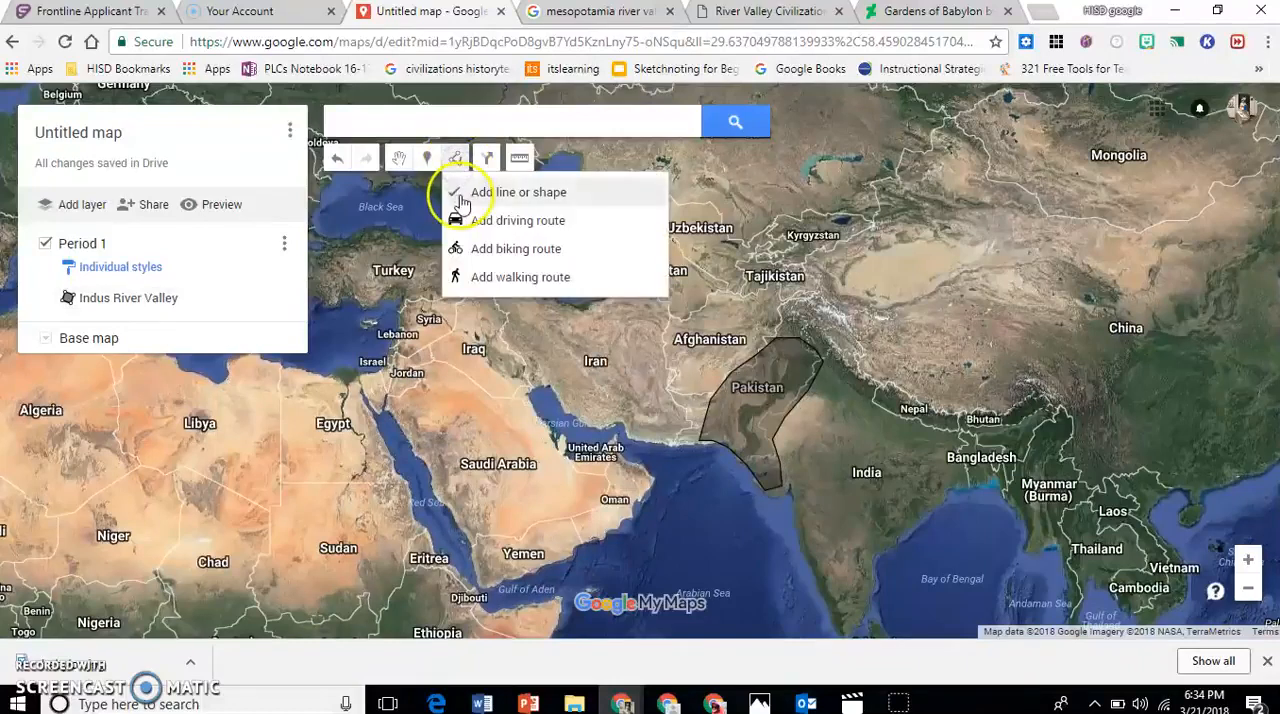
pyautogui.click(541, 383)
pyautogui.click(530, 353)
pyautogui.click(505, 322)
pyautogui.click(481, 303)
pyautogui.click(443, 334)
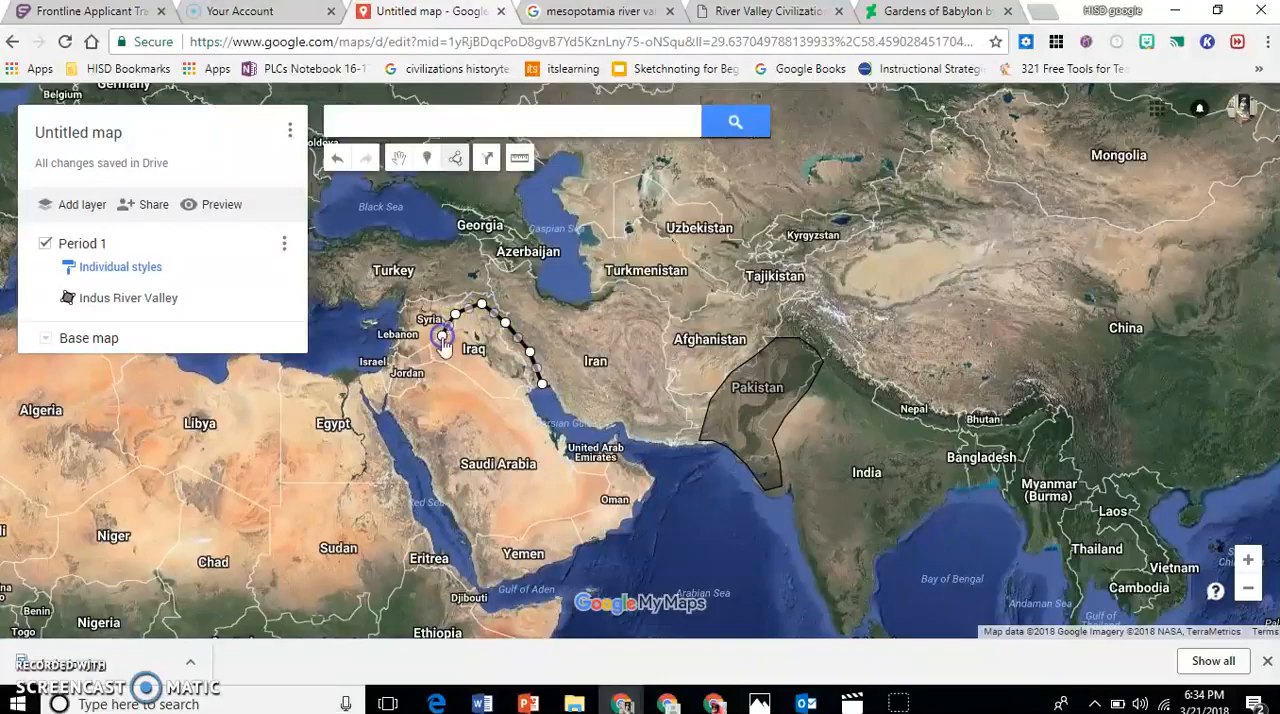
pyautogui.click(443, 356)
pyautogui.click(466, 377)
pyautogui.click(497, 392)
pyautogui.click(525, 401)
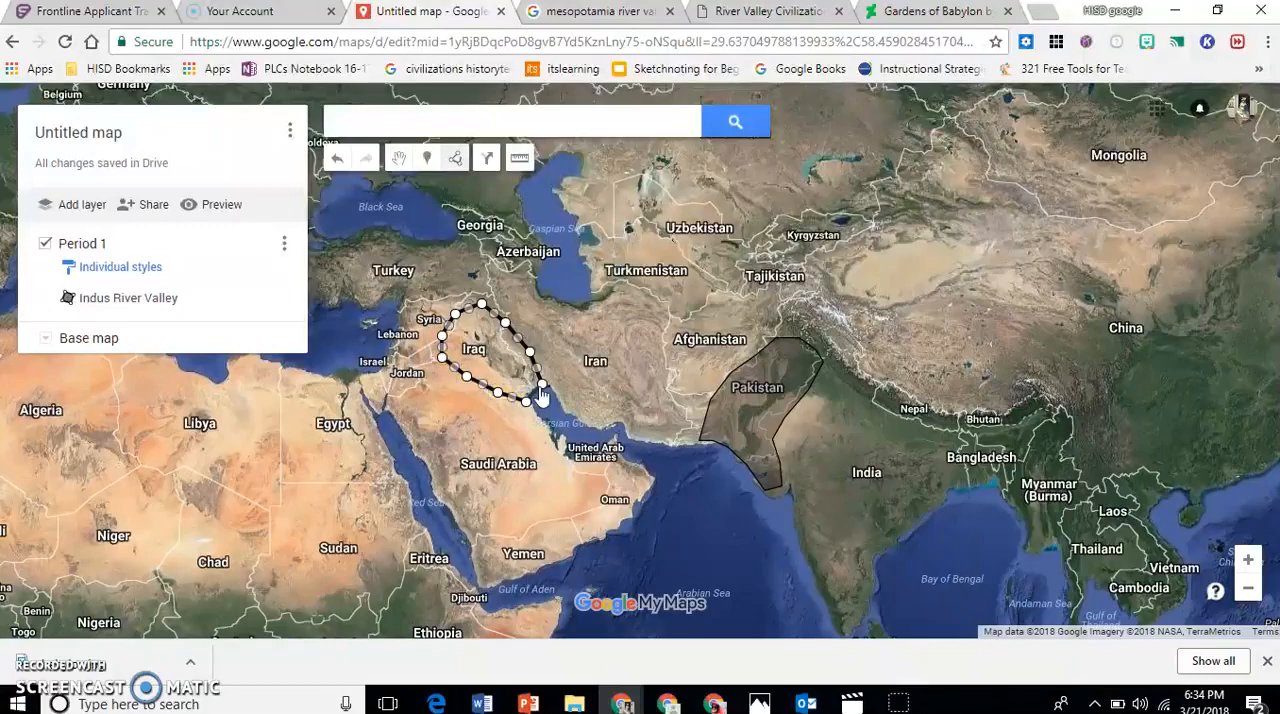
pyautogui.click(541, 386)
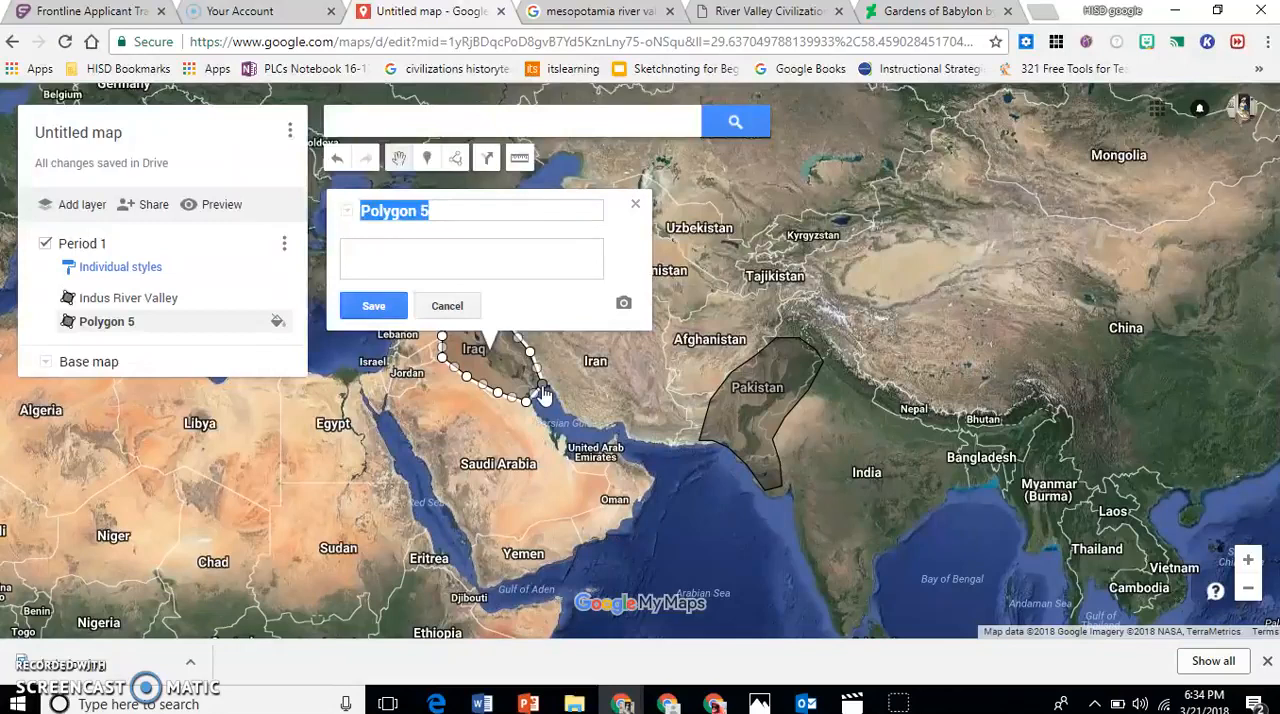
# Name the new Iraq shape "Mesopotamia River Valley".
pyautogui.write('Mesopotamia River Valley')
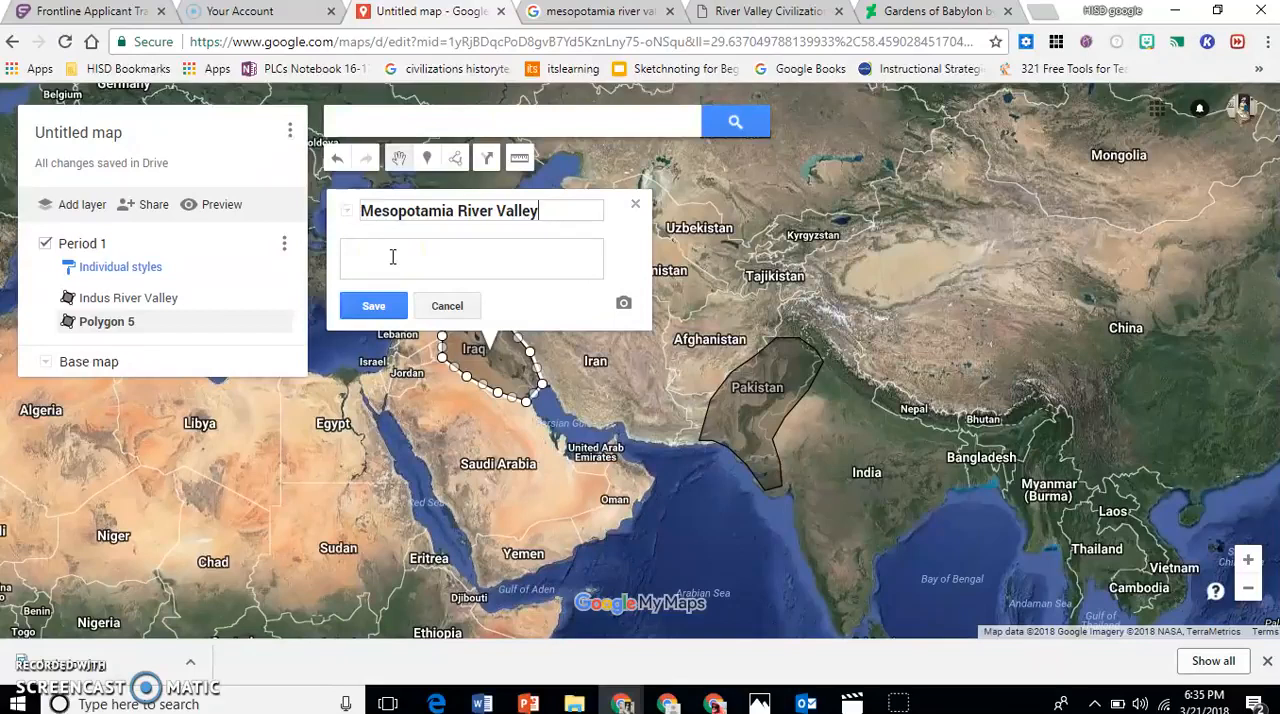
pyautogui.click(392, 256)
pyautogui.click(623, 306)
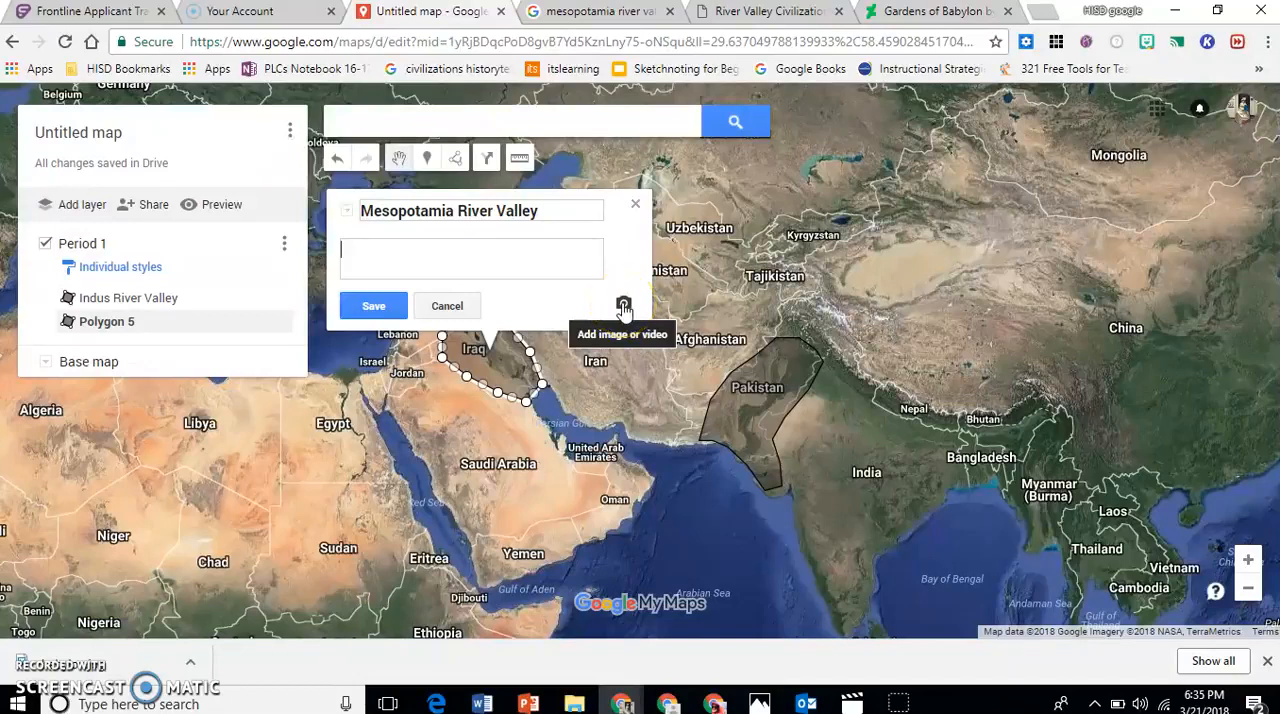
# Switch to the Gardens of Babylon page and save its main picture to the Desktop as a JPEG under the suggested name.
pyautogui.click(904, 14)
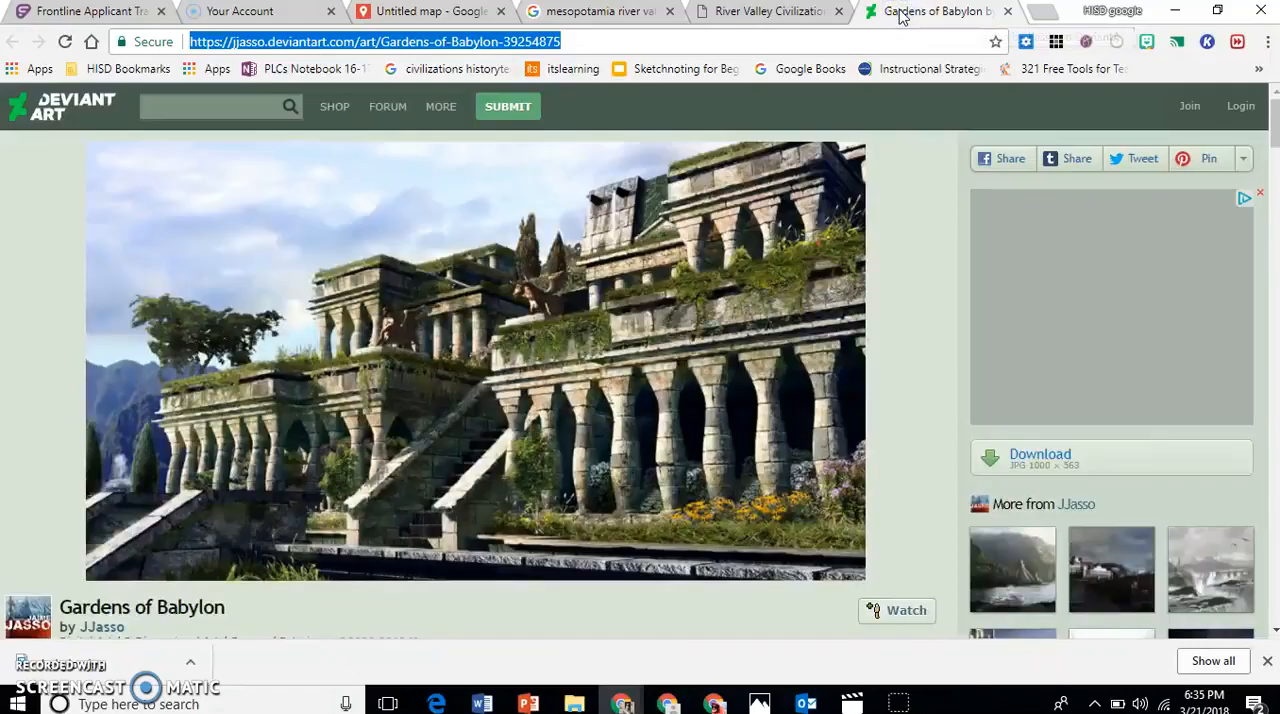
pyautogui.rightClick(450, 336)
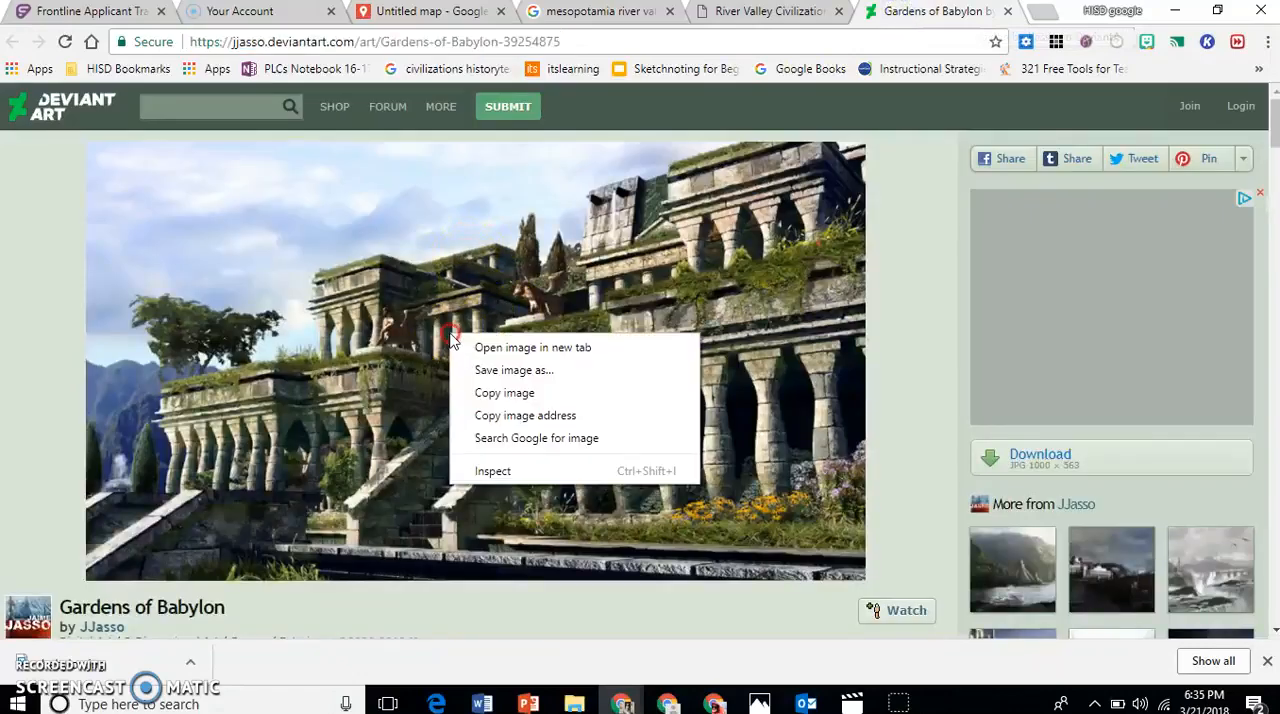
pyautogui.click(491, 370)
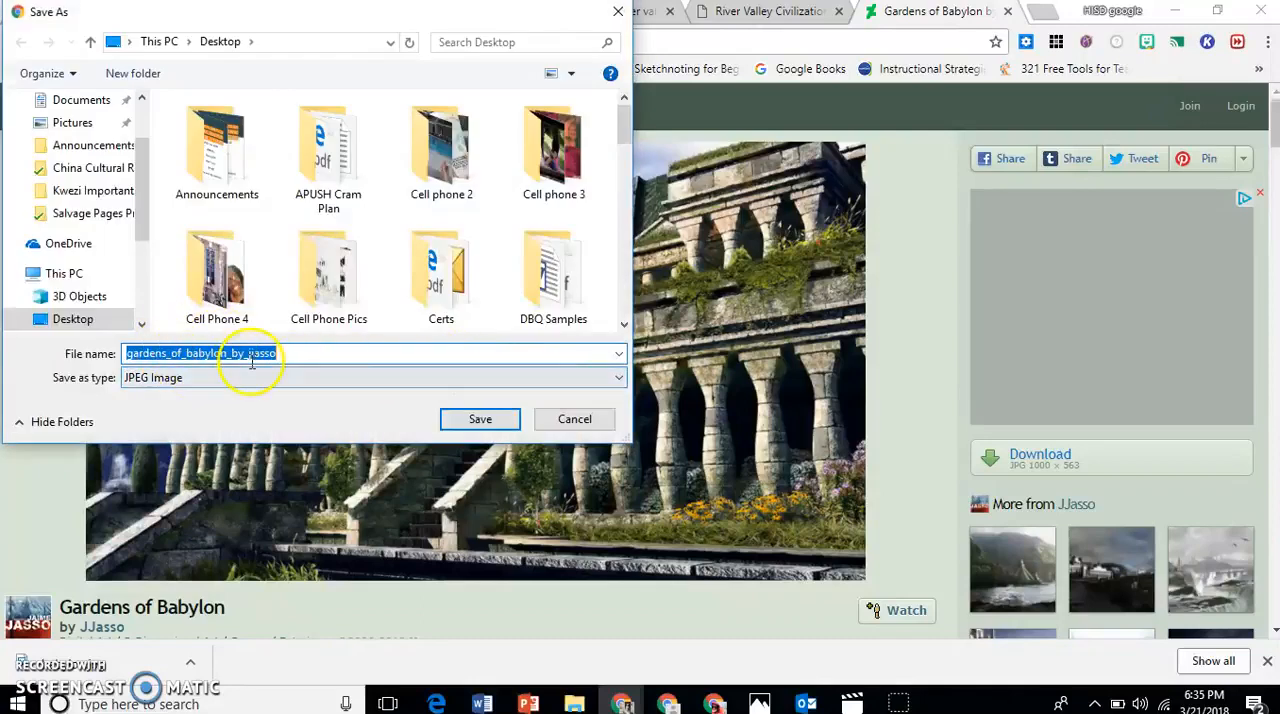
pyautogui.click(482, 420)
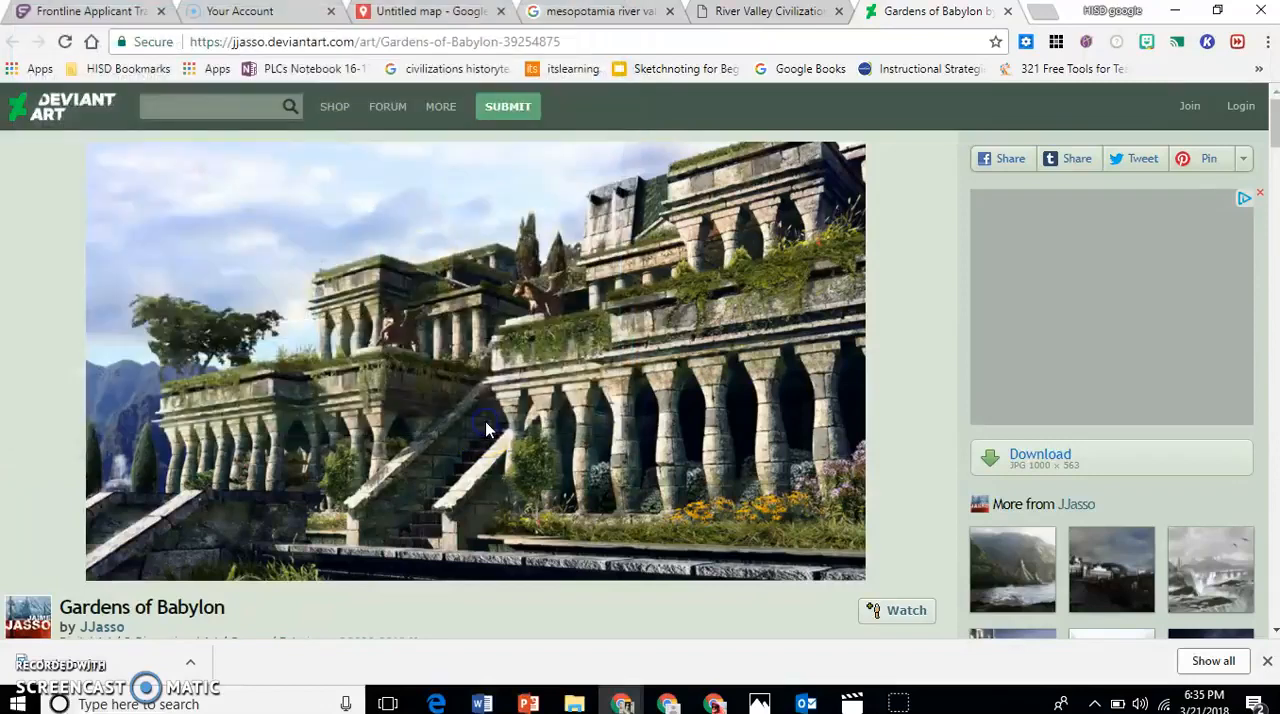
# Back on the custom map, upload babylon.jpg from the Desktop as the Mesopotamia shape's image.
pyautogui.click(437, 9)
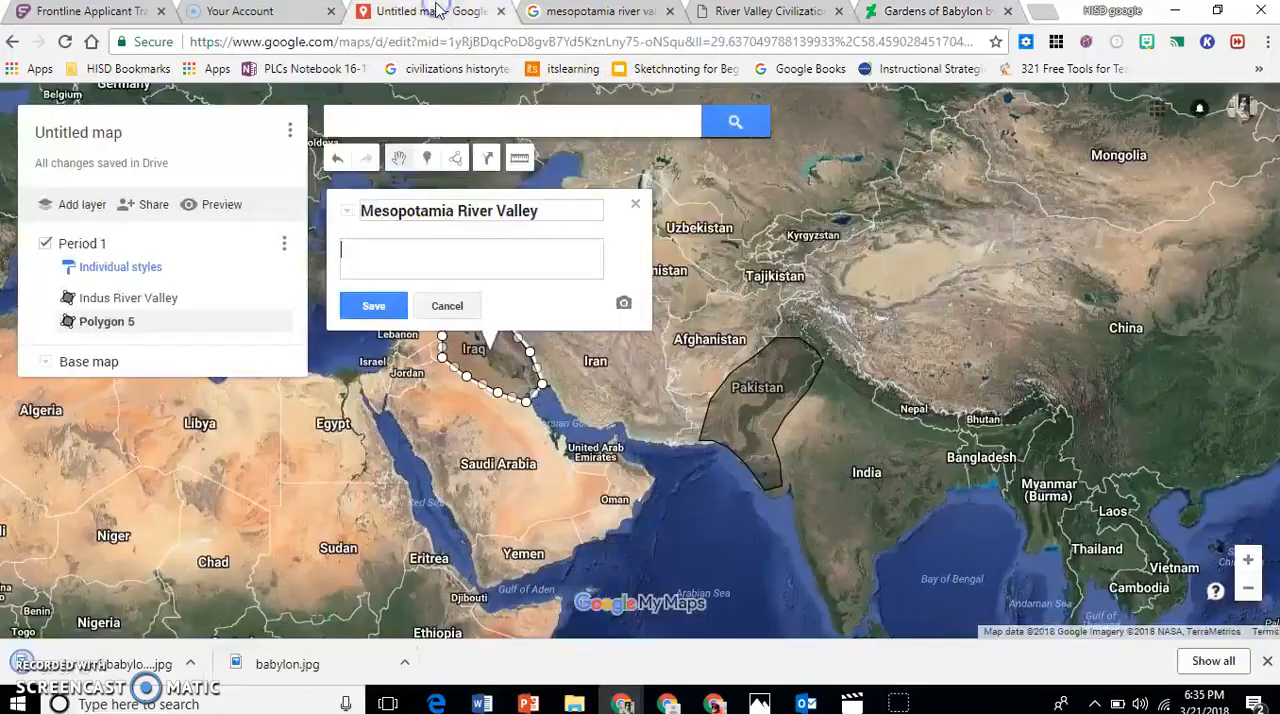
pyautogui.click(623, 306)
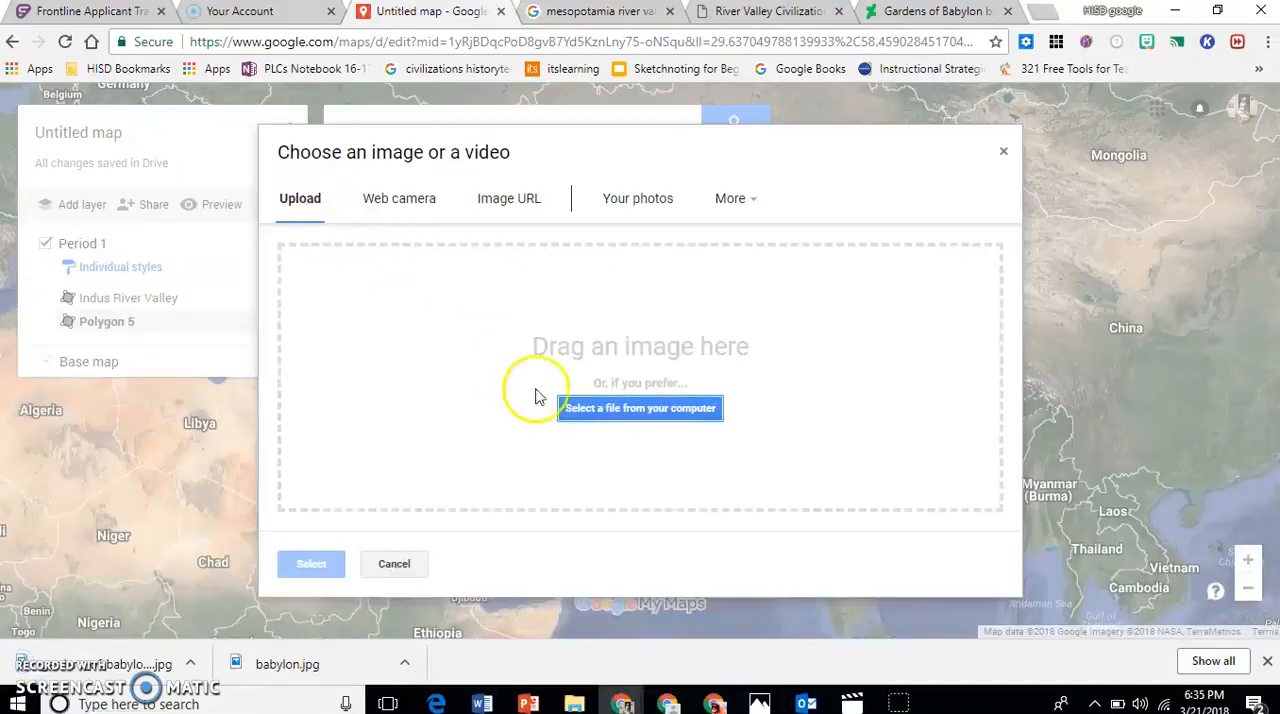
pyautogui.click(585, 410)
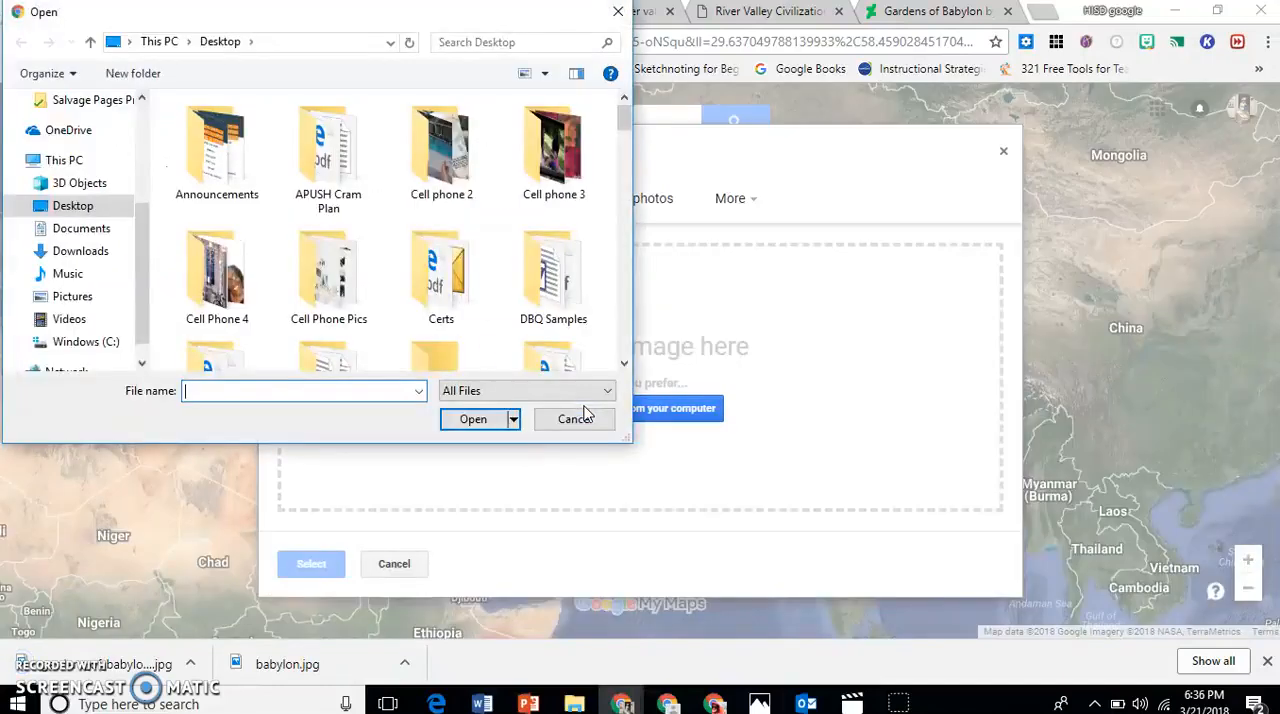
pyautogui.write('babylon.jpg')
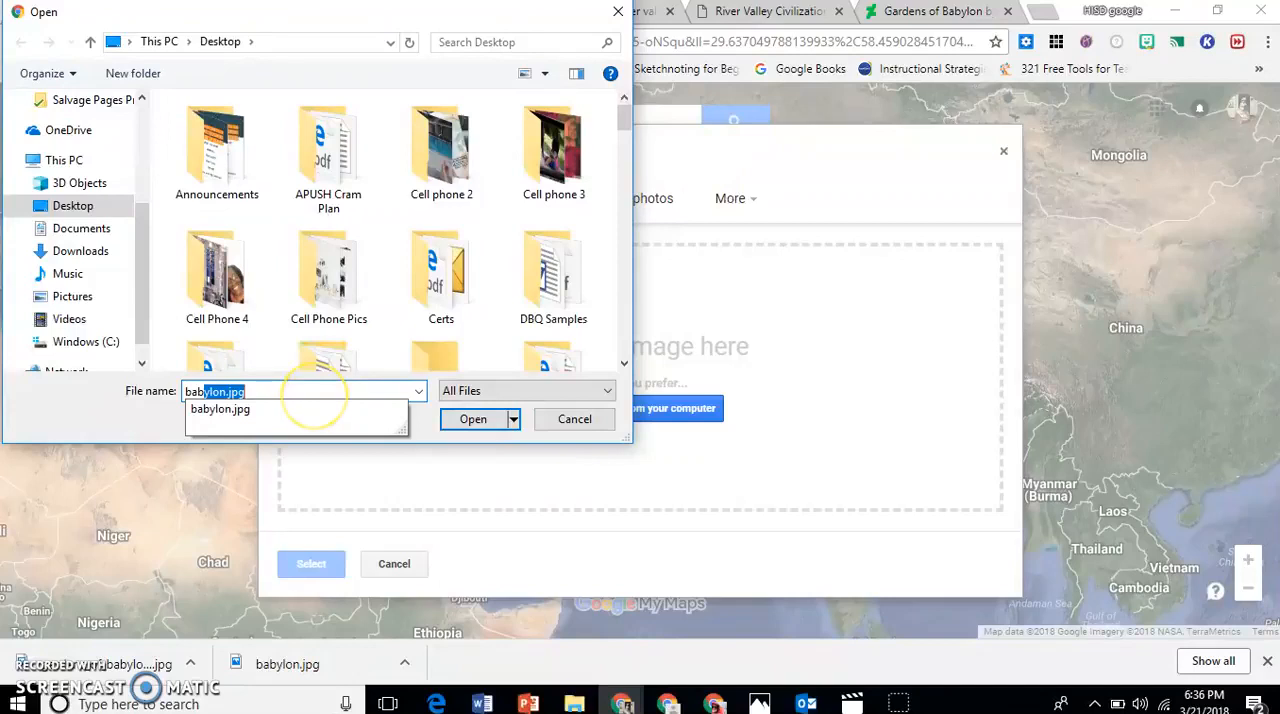
pyautogui.press('Return')
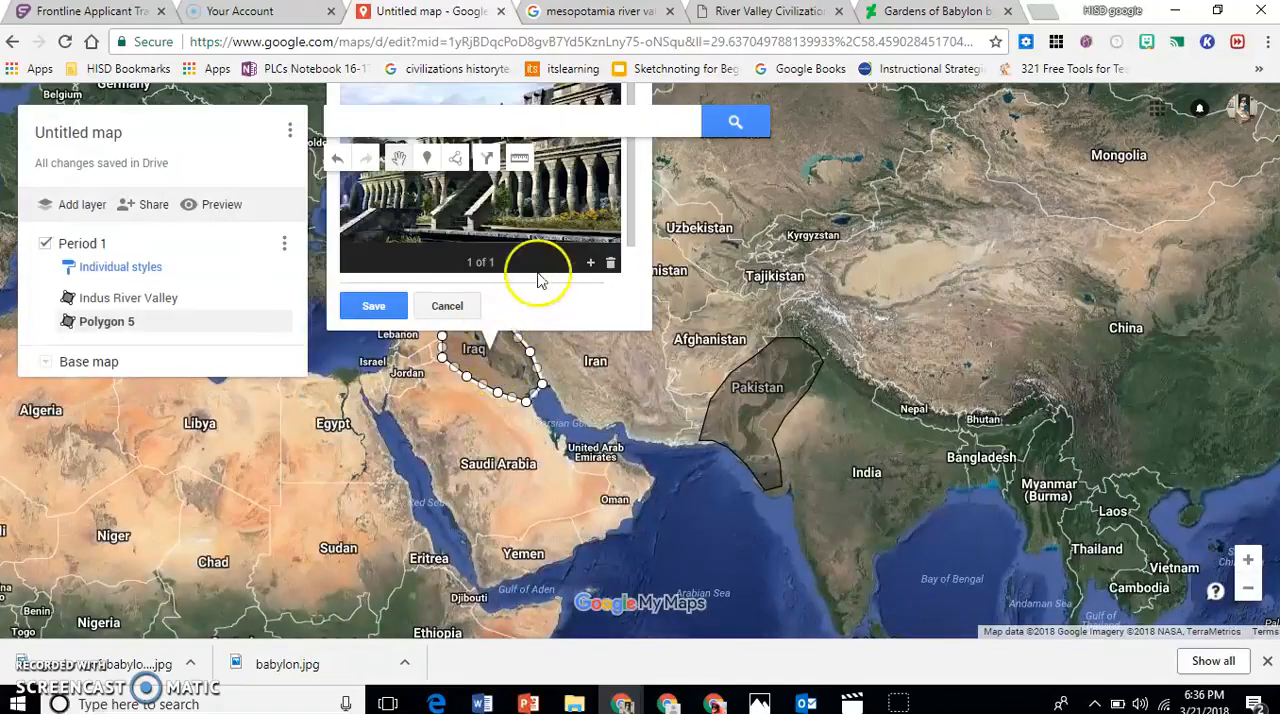
# Save the Mesopotamia River Valley shape with its image and an empty description, and close its details.
pyautogui.scroll(-1, 618, 208)
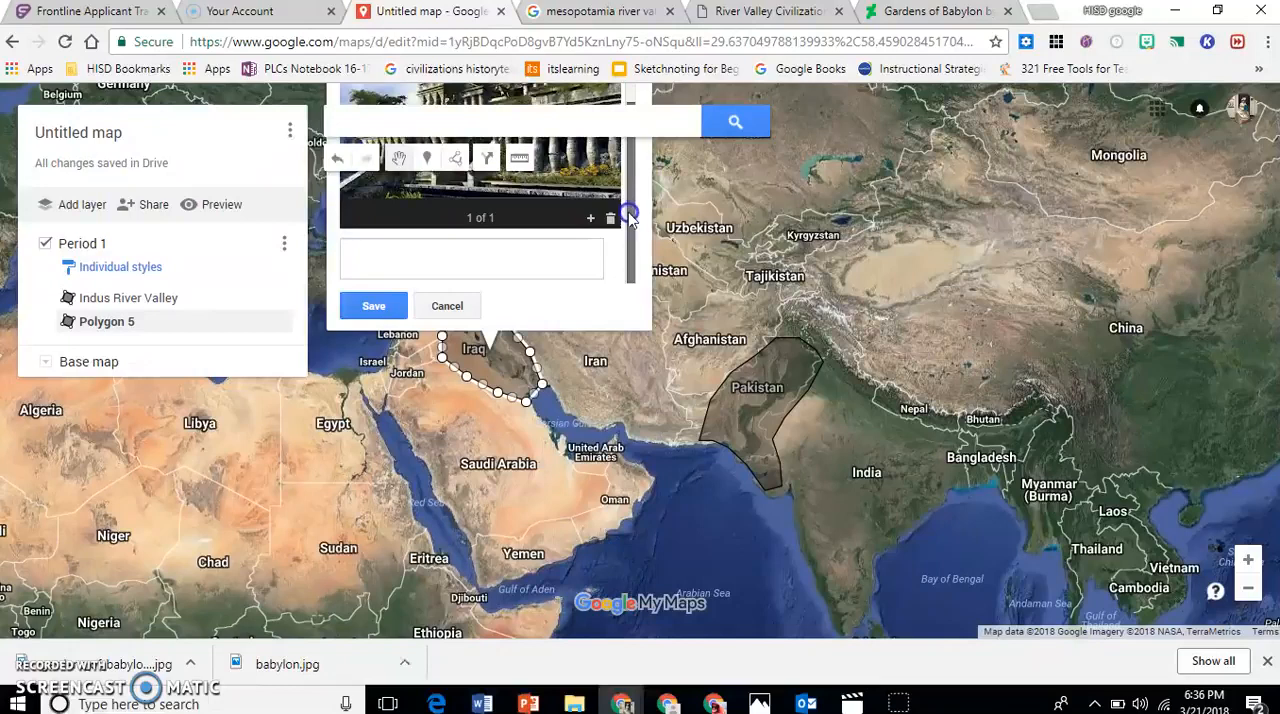
pyautogui.scroll(1, 620, 170)
pyautogui.scroll(-1, 620, 150)
pyautogui.click(491, 246)
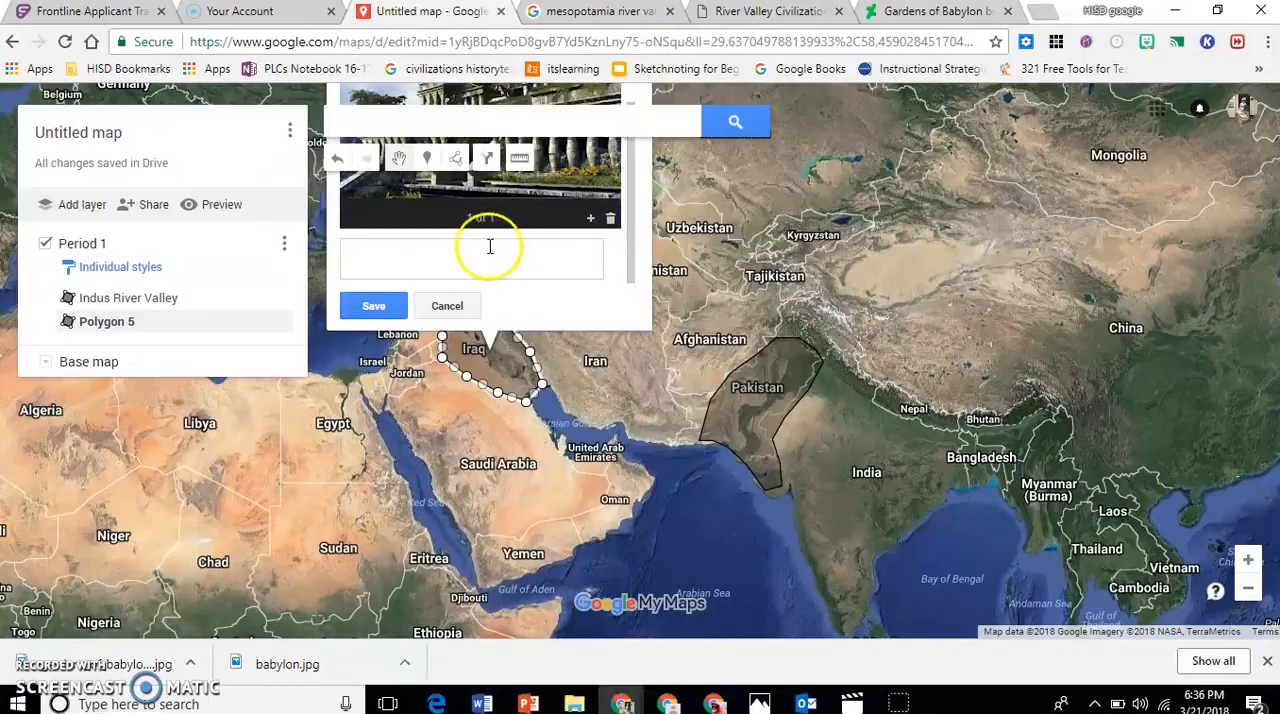
pyautogui.click(420, 258)
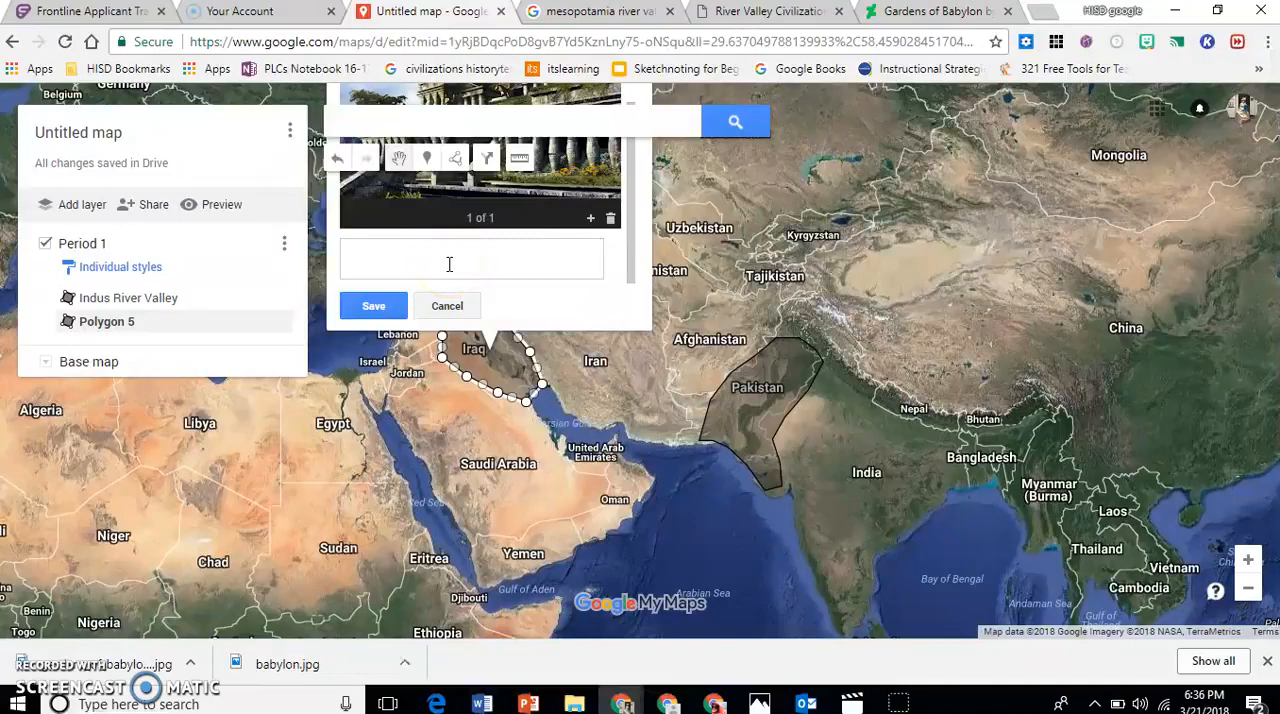
pyautogui.click(373, 306)
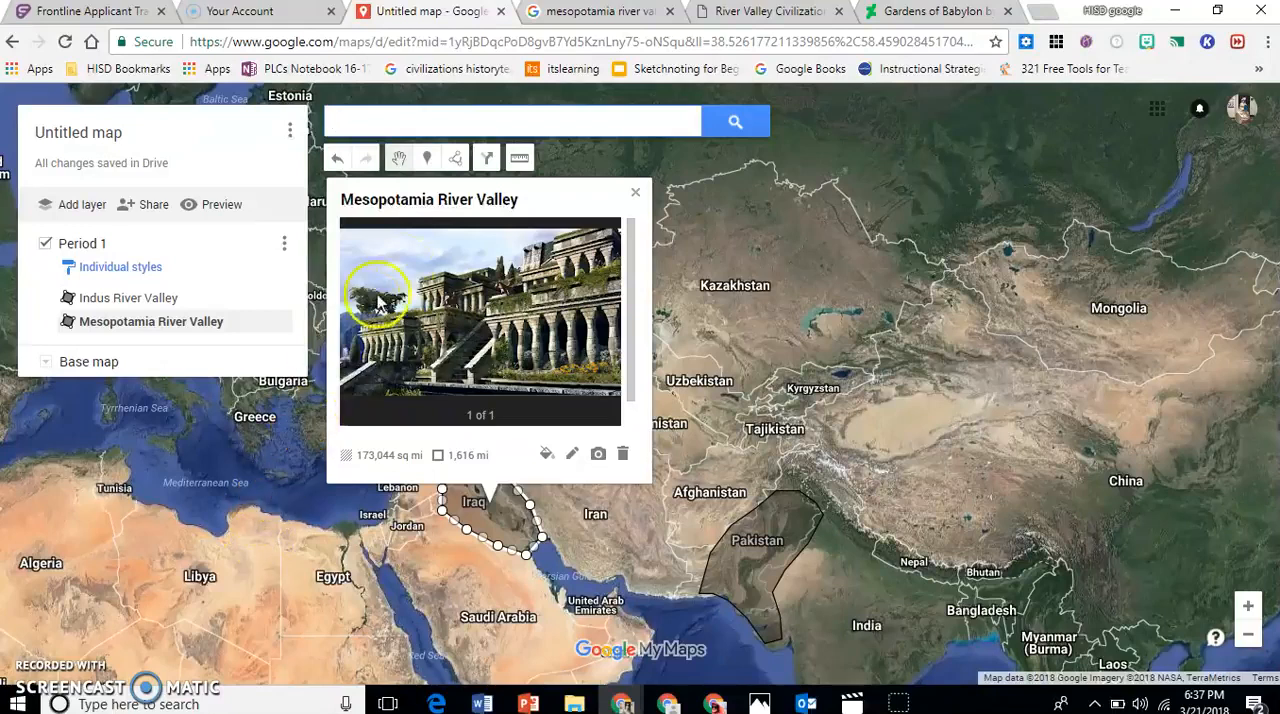
pyautogui.click(635, 192)
# Draw a closed shape around Egypt's Nile valley, from the Mediterranean coast south to northern Sudan.
pyautogui.moveTo(394, 562); pyautogui.dragTo(491, 467)
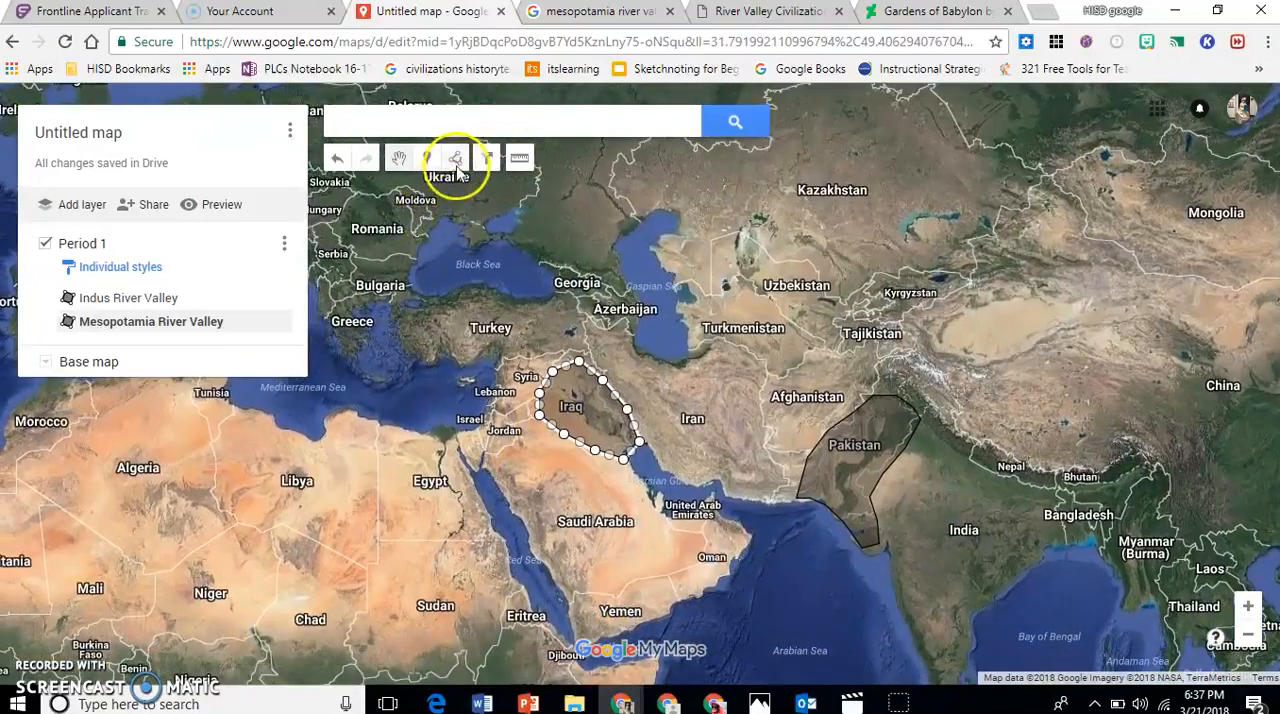
pyautogui.click(456, 162)
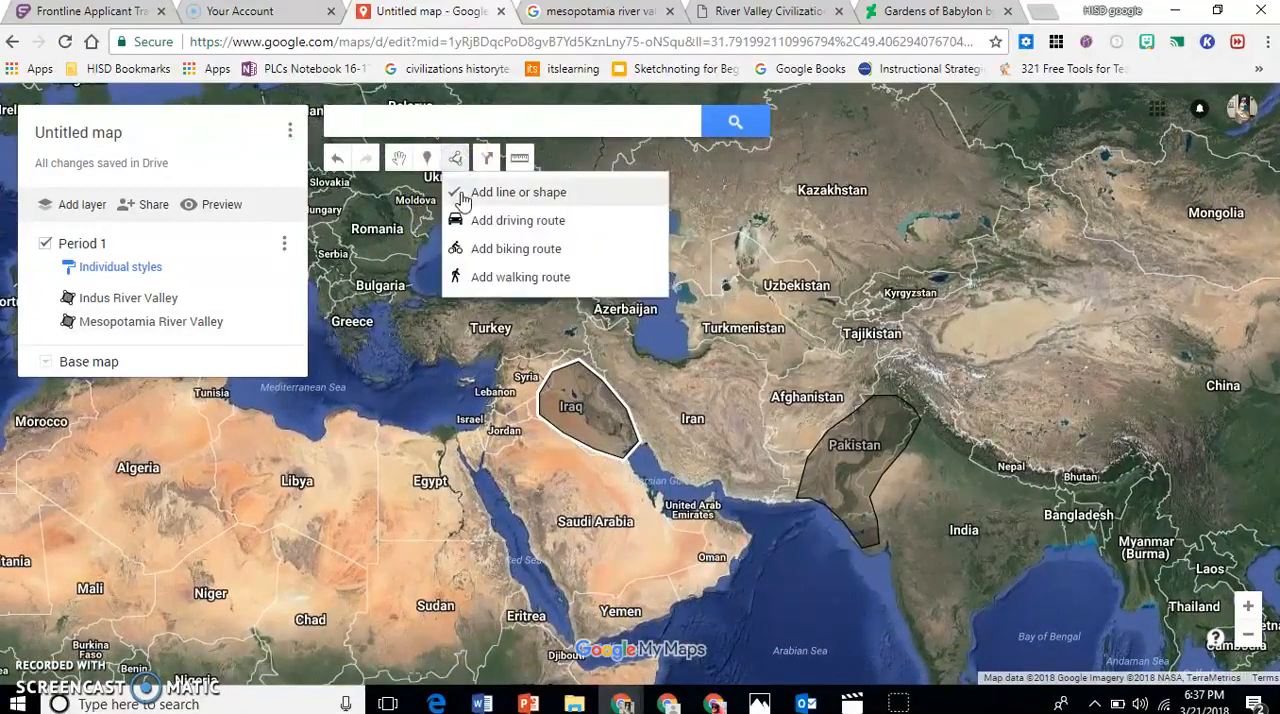
pyautogui.click(463, 194)
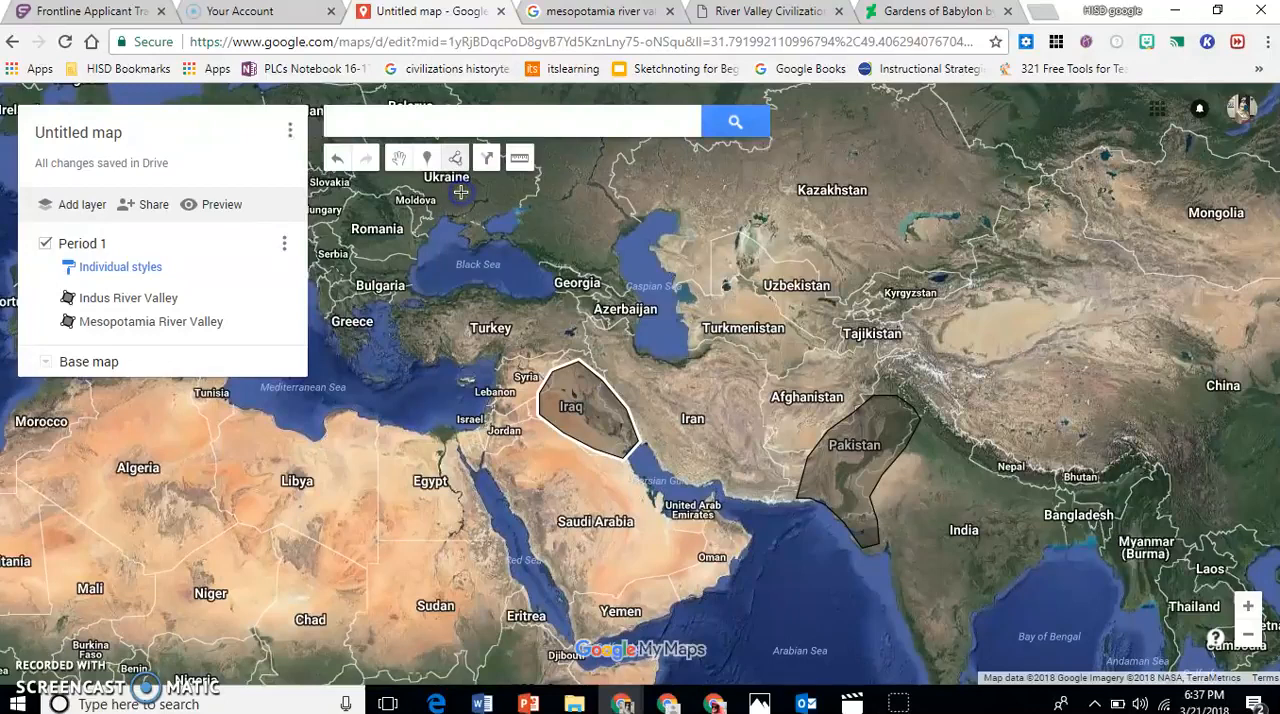
pyautogui.click(420, 436)
pyautogui.click(420, 489)
pyautogui.click(429, 534)
pyautogui.click(437, 553)
pyautogui.click(468, 549)
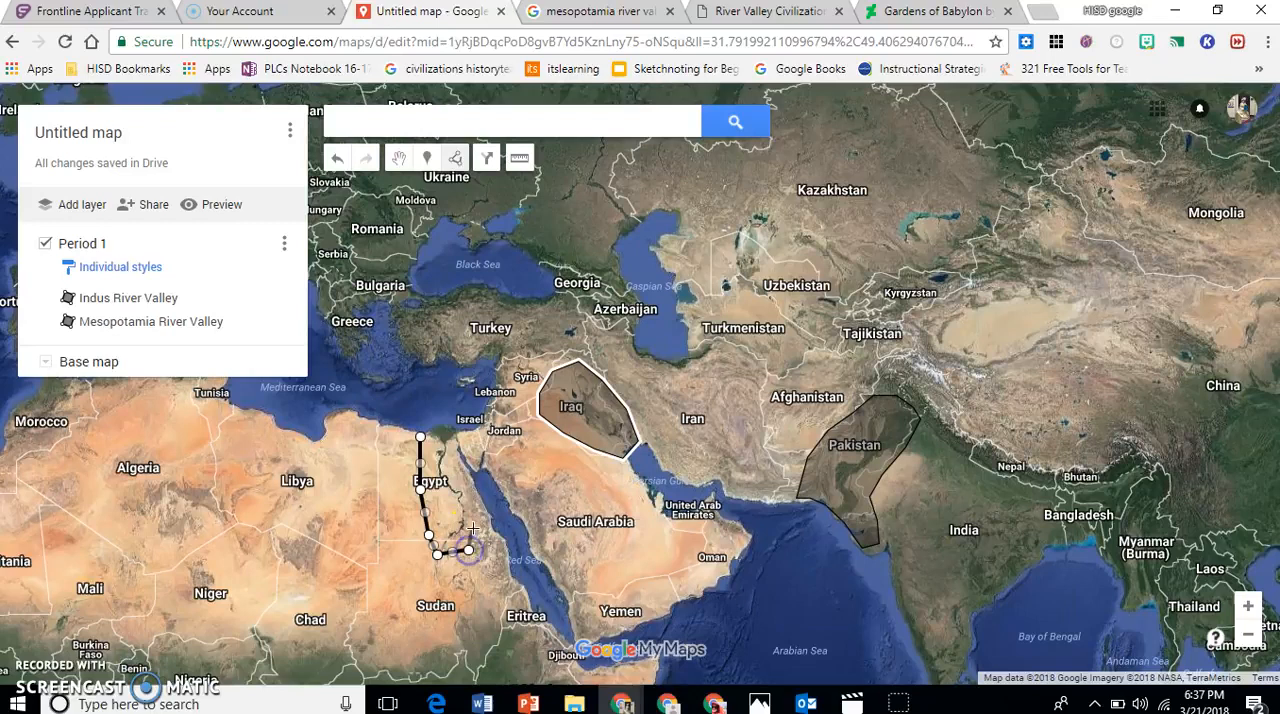
pyautogui.click(473, 521)
pyautogui.click(466, 485)
pyautogui.click(459, 447)
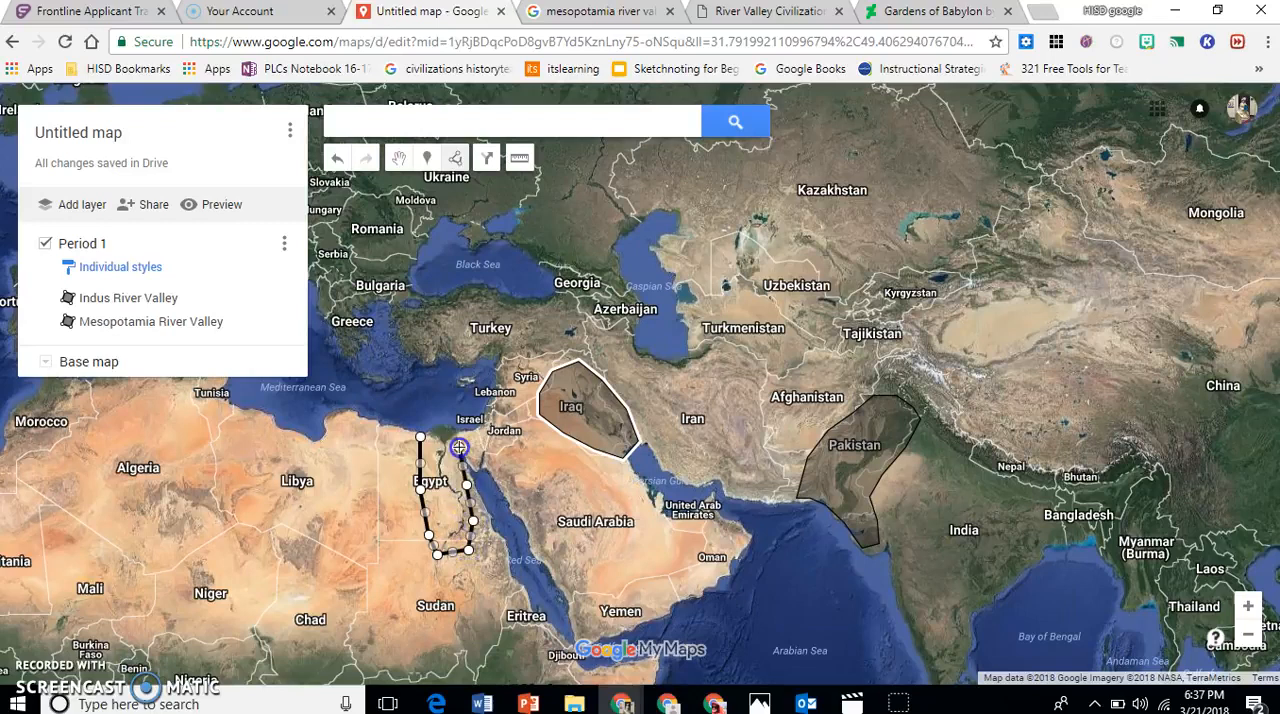
pyautogui.click(456, 430)
pyautogui.click(421, 440)
# Name the new Egypt shape "Egyptian River Valley" and enter the description "Nile is the River".
pyautogui.write('Egyptian River Valley')
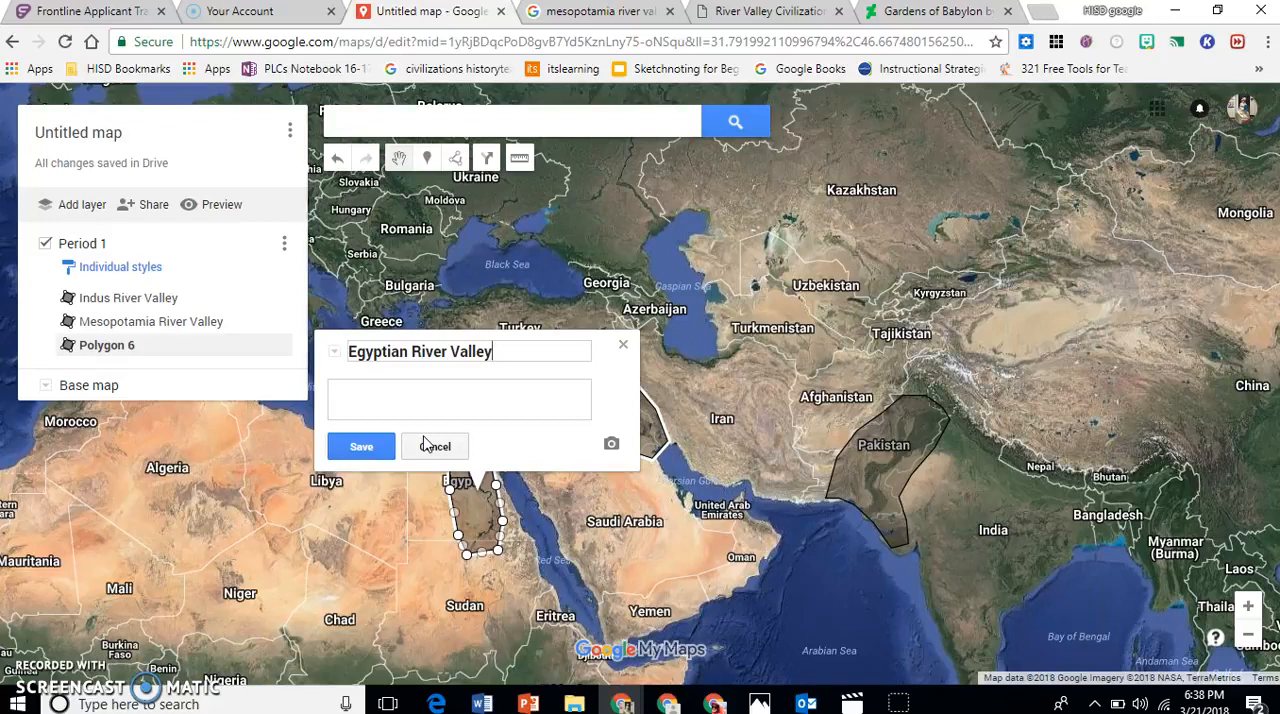
pyautogui.click(428, 403)
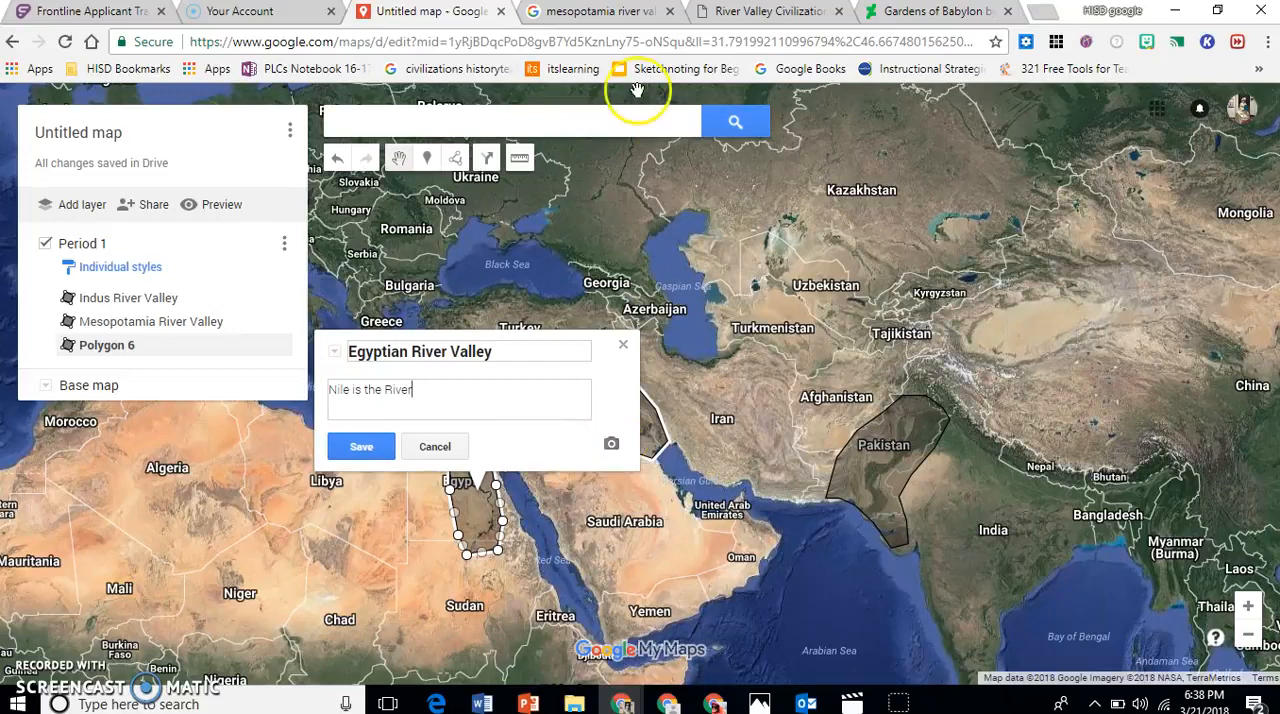
# In the Gardens of Babylon browser tab, search Google Images for "pyramid" and open the Wikipedia picture of the Egyptian pyramids.
pyautogui.click(910, 11)
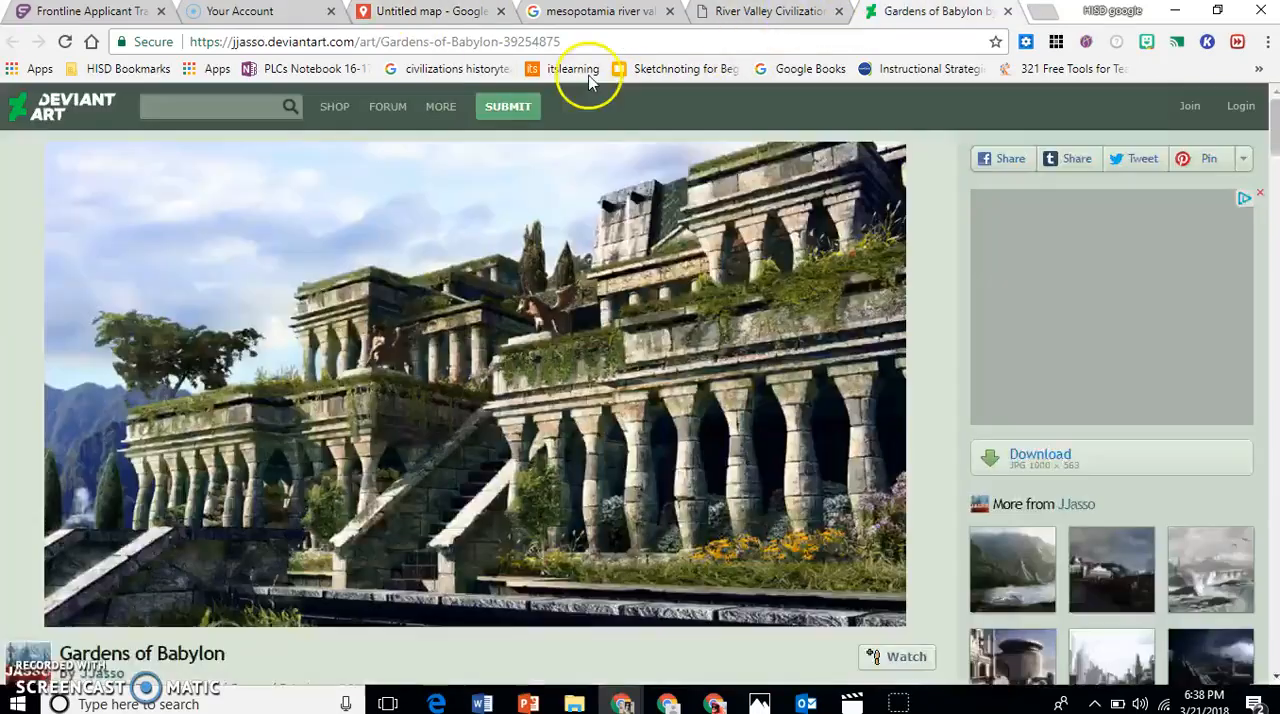
pyautogui.click(444, 42)
pyautogui.write('pyra')
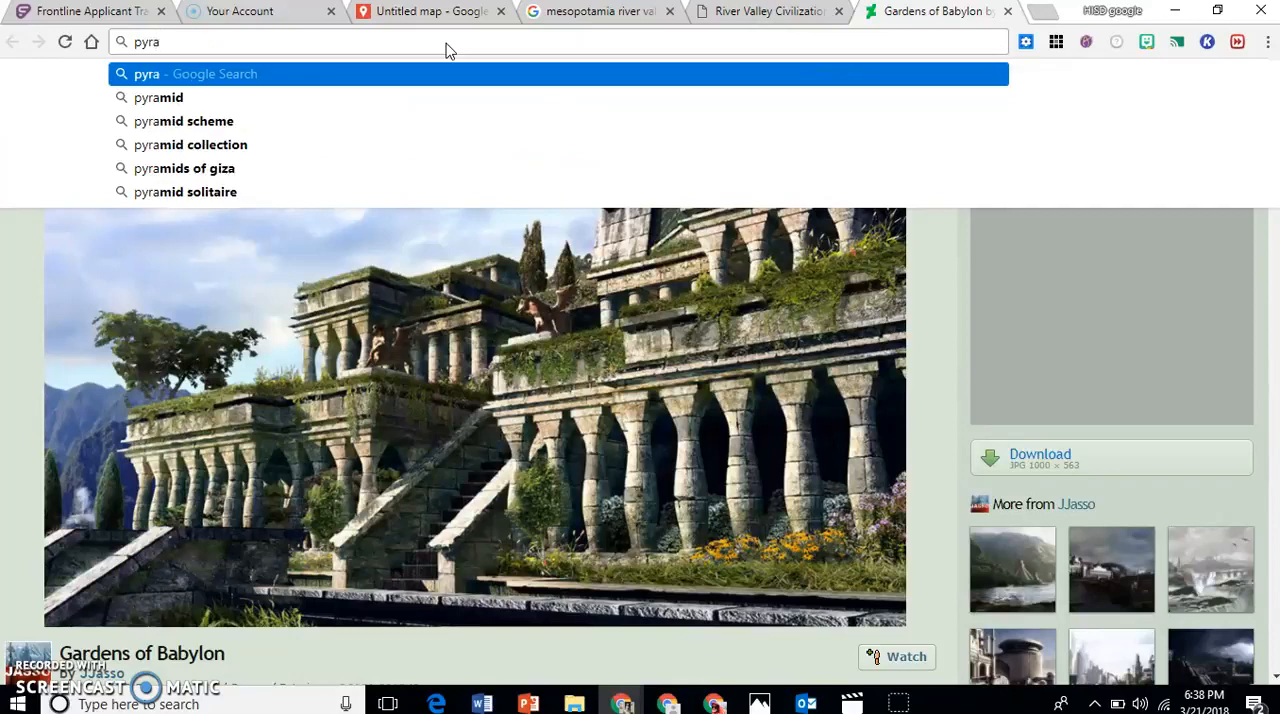
pyautogui.click(245, 93)
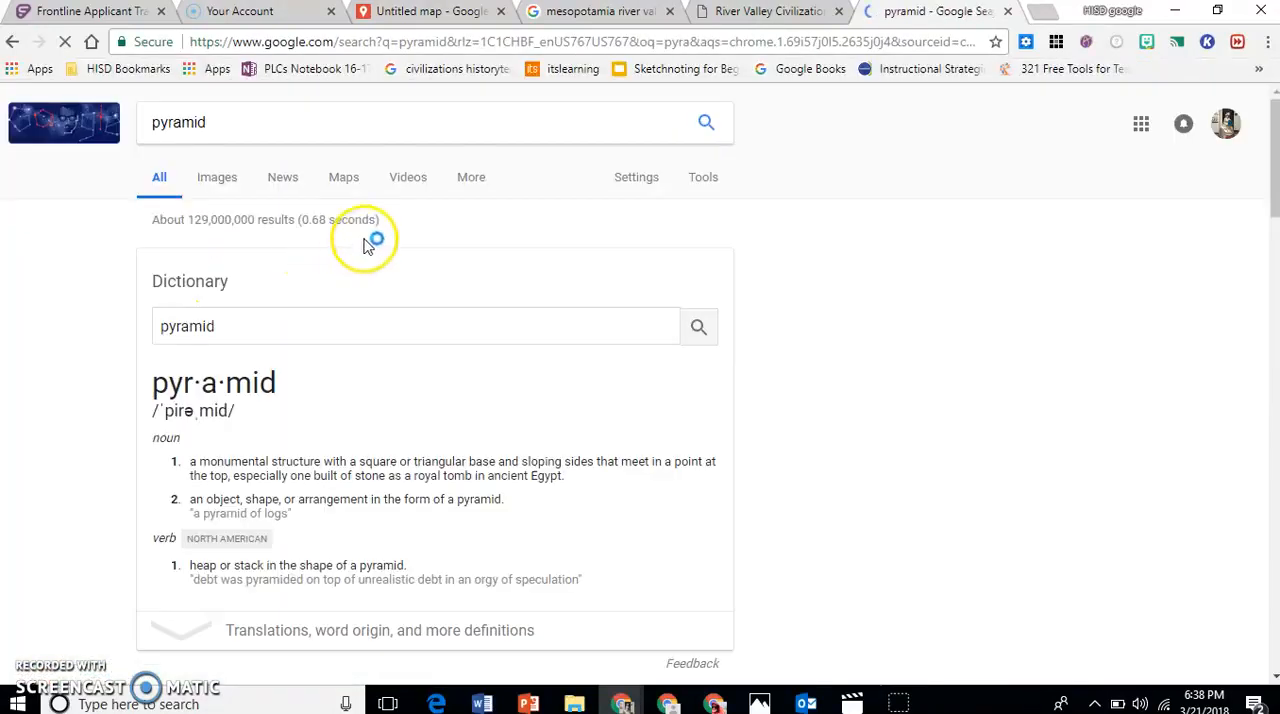
pyautogui.click(231, 186)
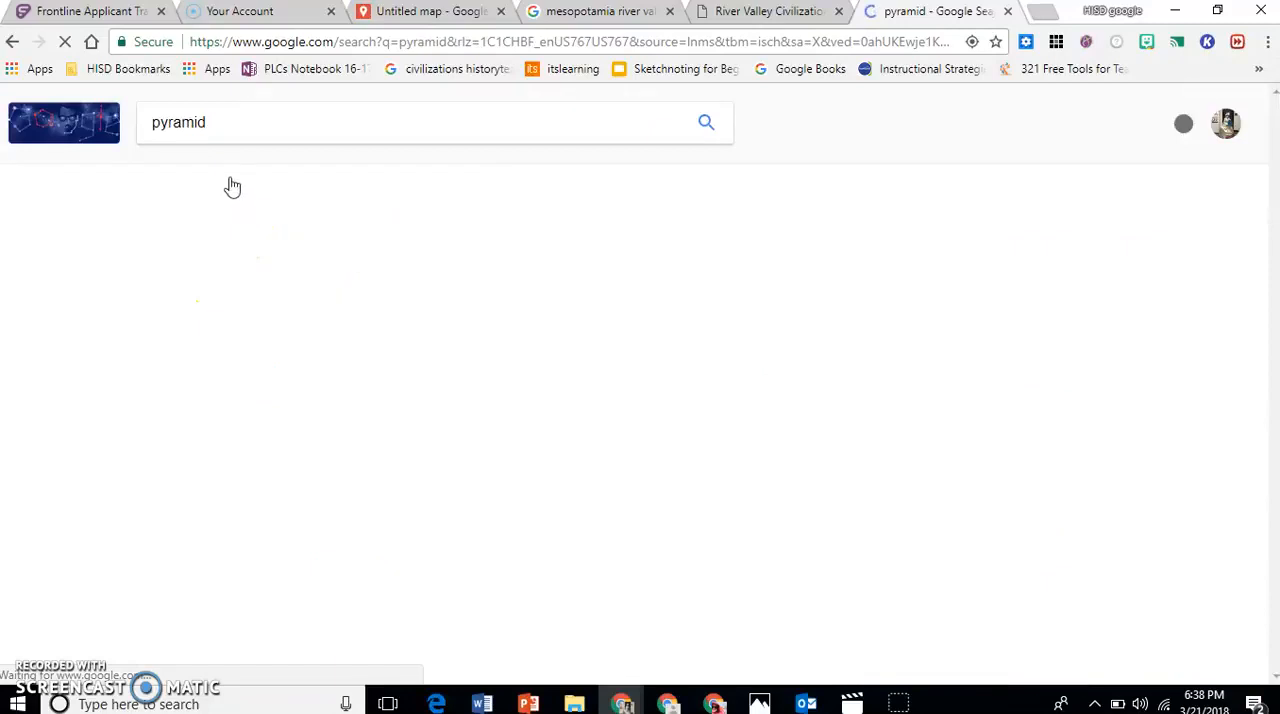
pyautogui.click(173, 369)
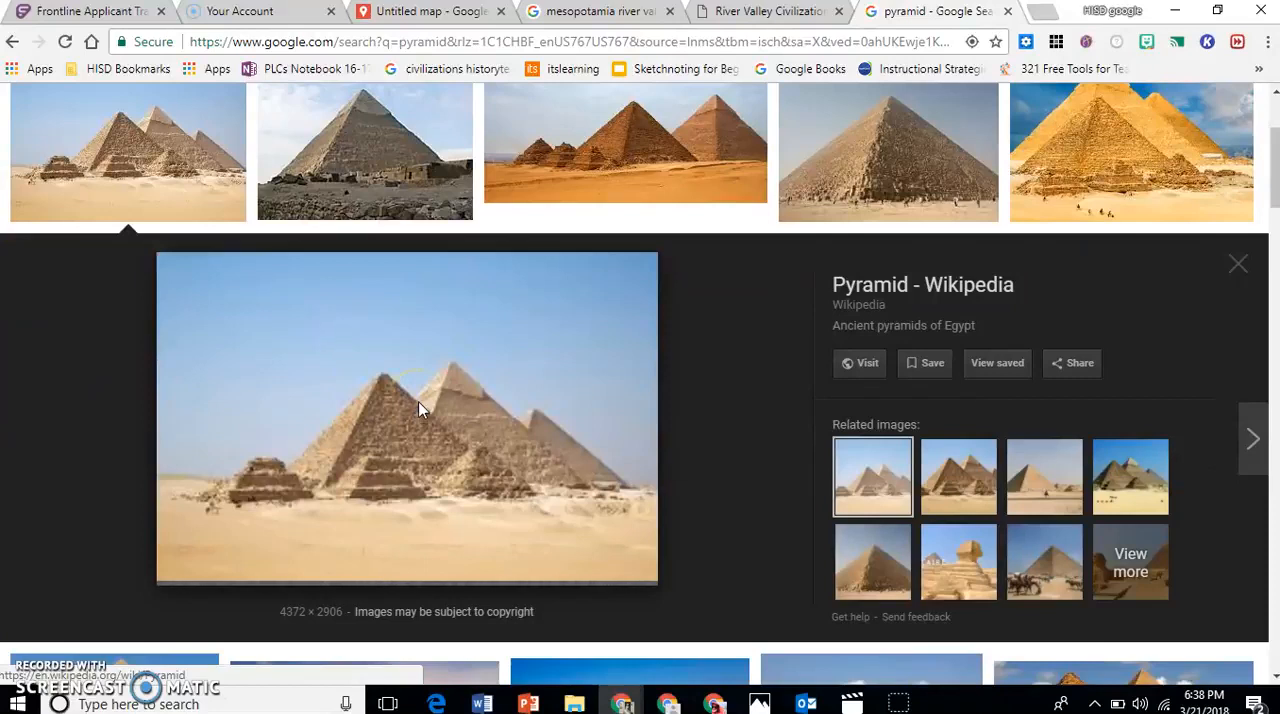
# Save the Wikipedia picture of the Egyptian pyramids to the Desktop as a JPEG image named "pyramid".
pyautogui.click(368, 436)
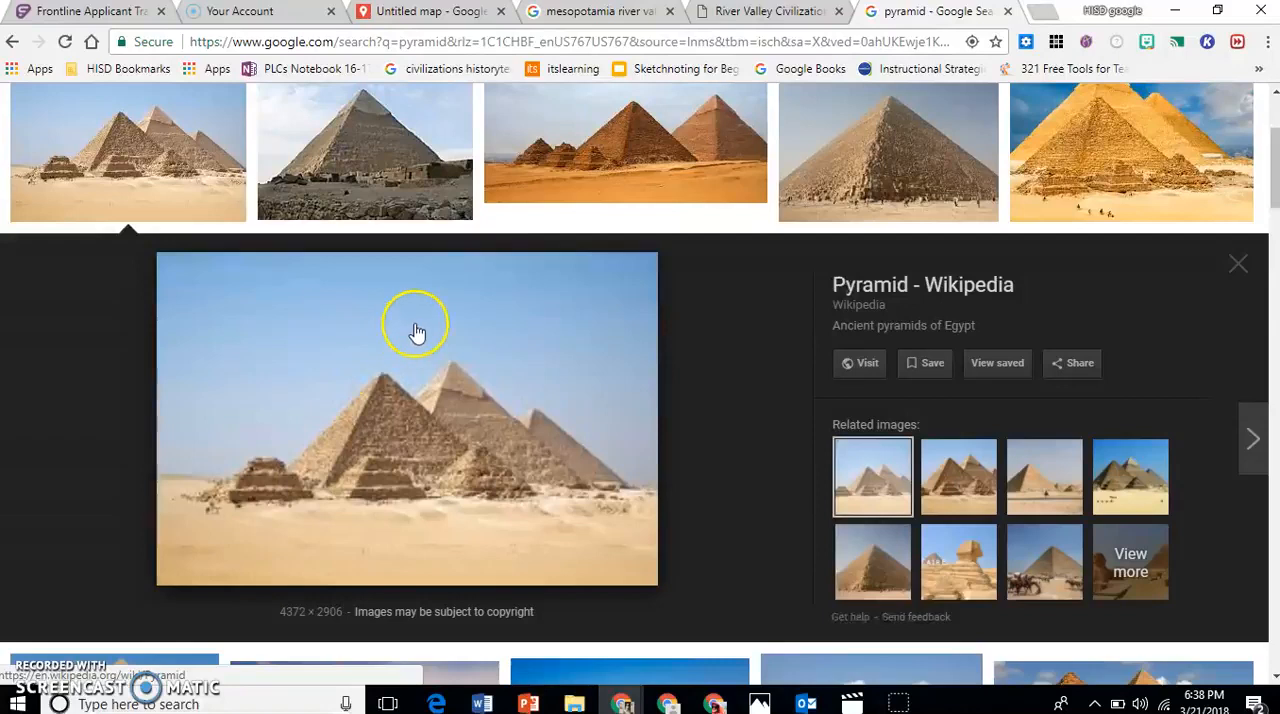
pyautogui.rightClick(370, 463)
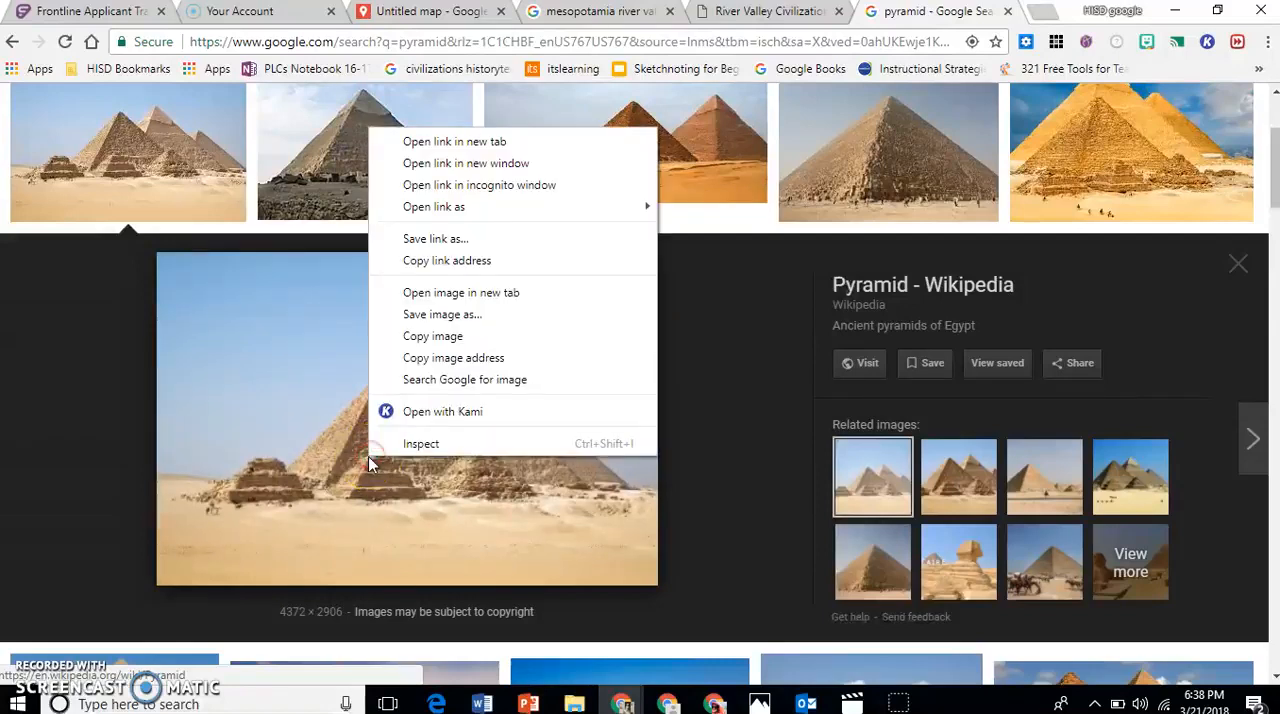
pyautogui.click(420, 320)
pyautogui.write('pyramid')
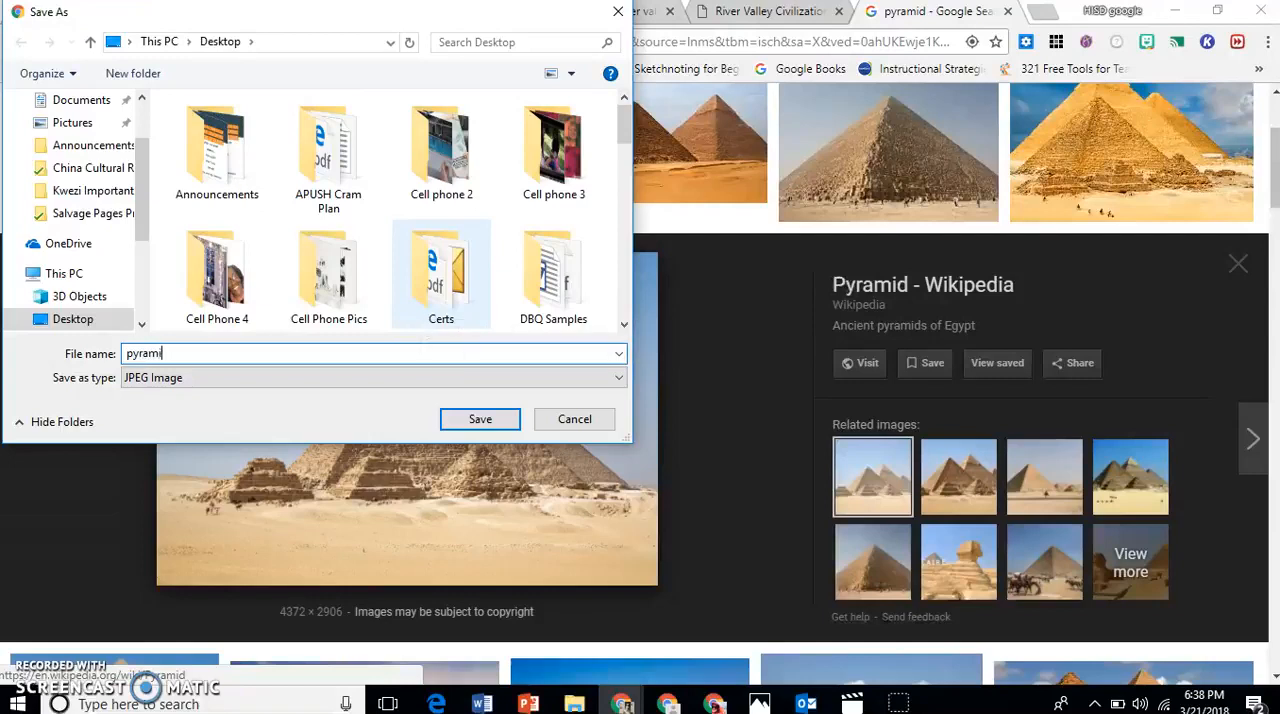
pyautogui.click(480, 419)
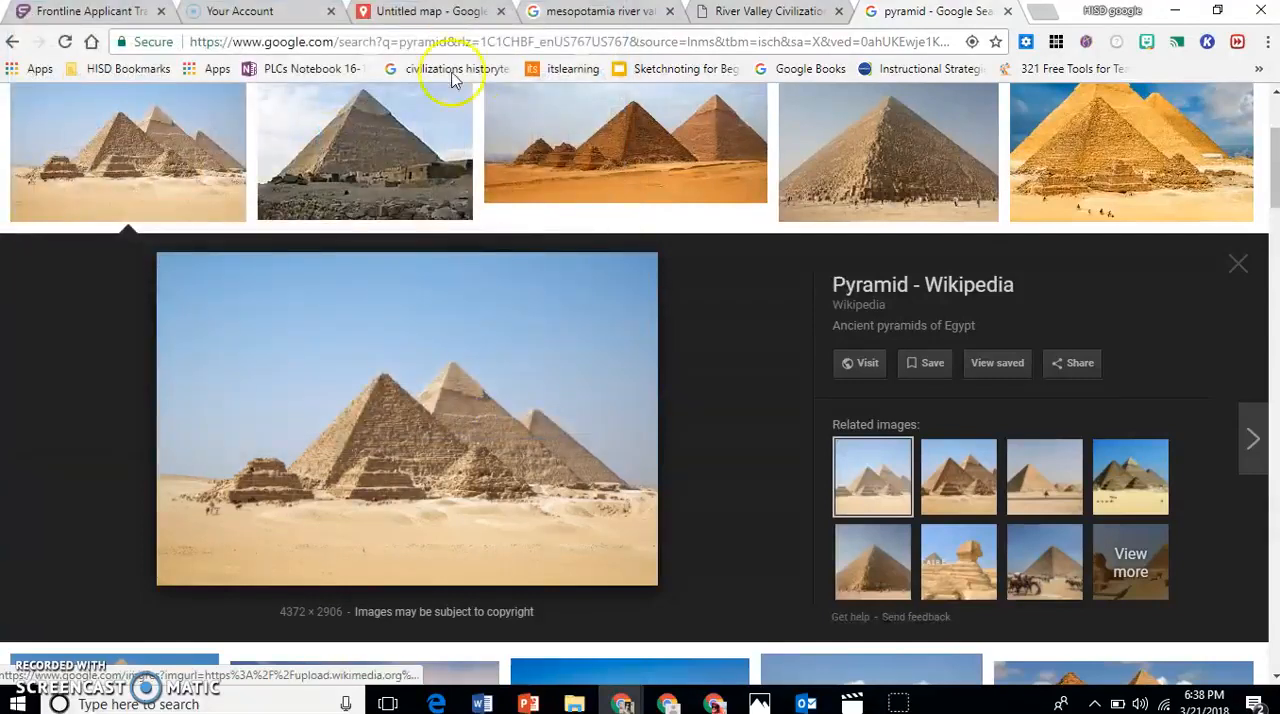
# In the Untitled map tab, add pyramid.jpg from the Desktop to the Egyptian River Valley shape and save the shape.
pyautogui.click(425, 12)
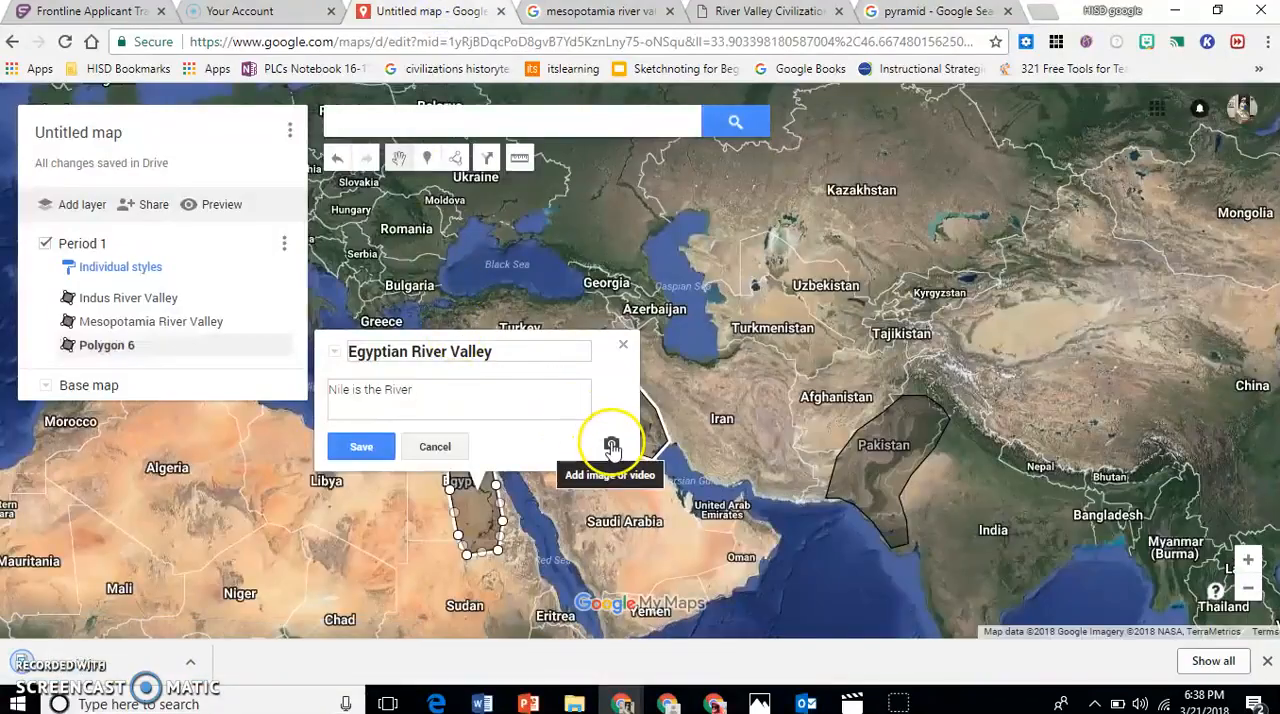
pyautogui.click(611, 444)
pyautogui.click(584, 414)
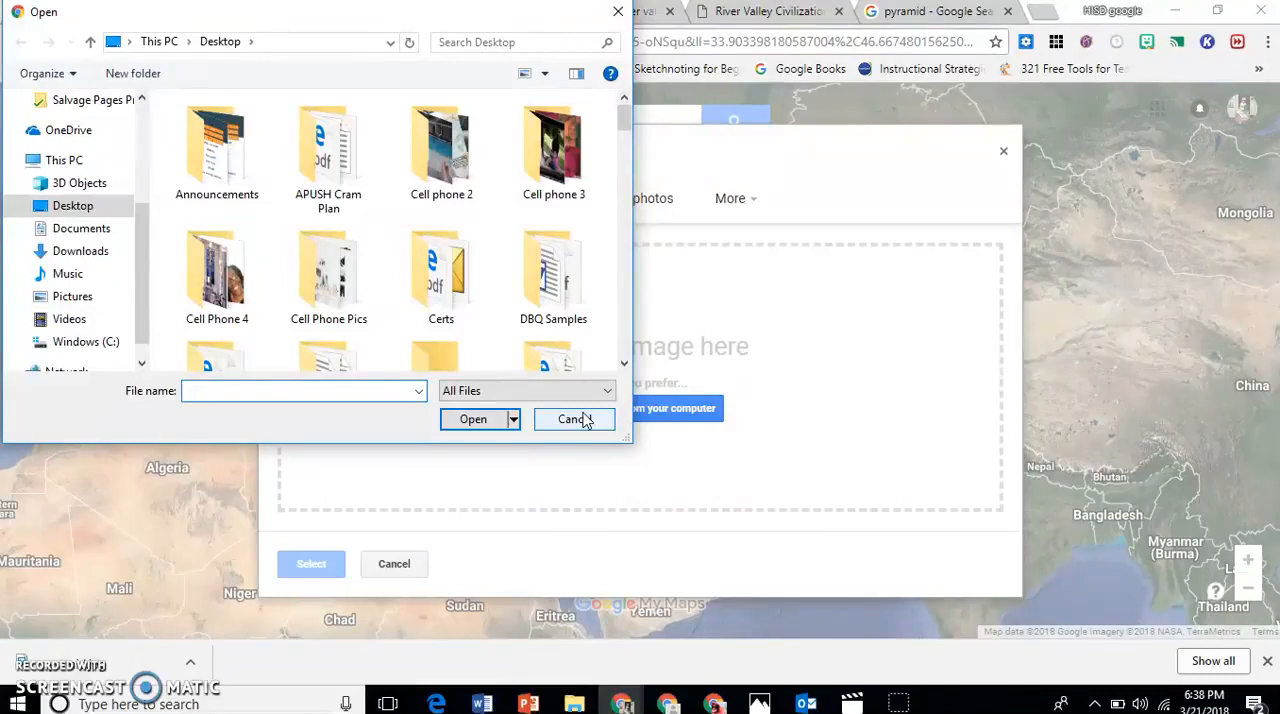
pyautogui.write('pyr')
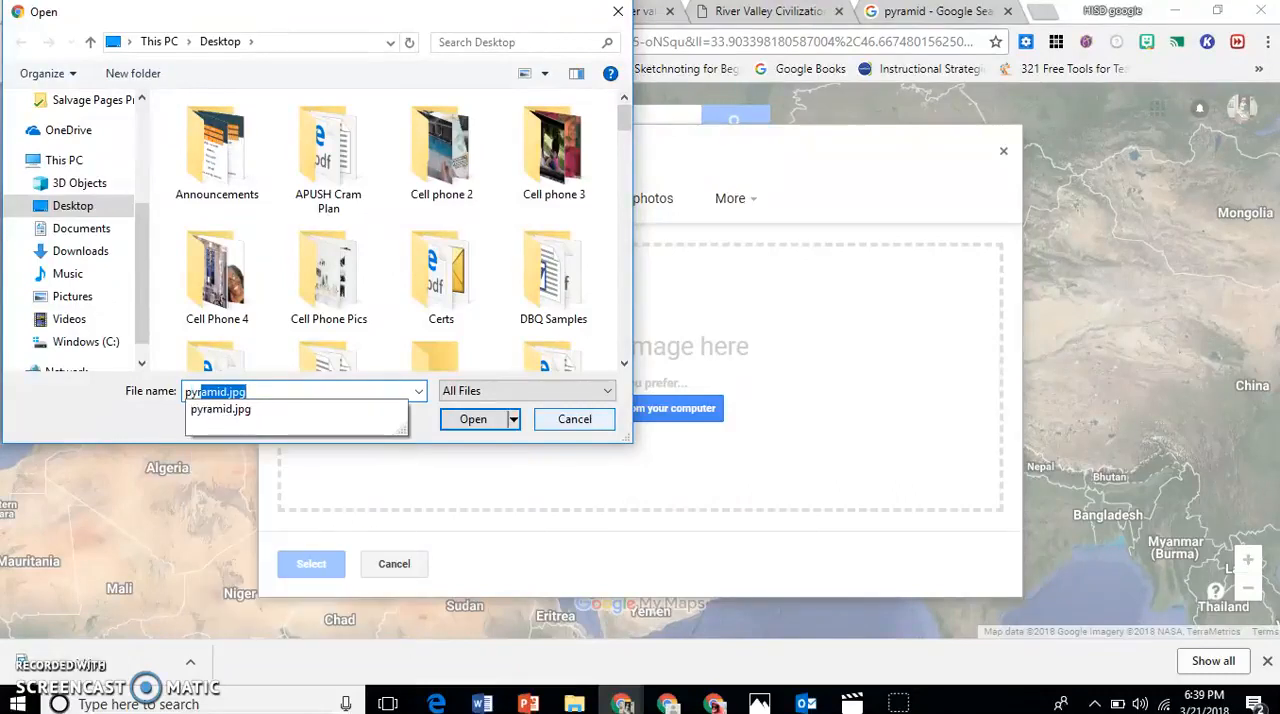
pyautogui.press('Return')
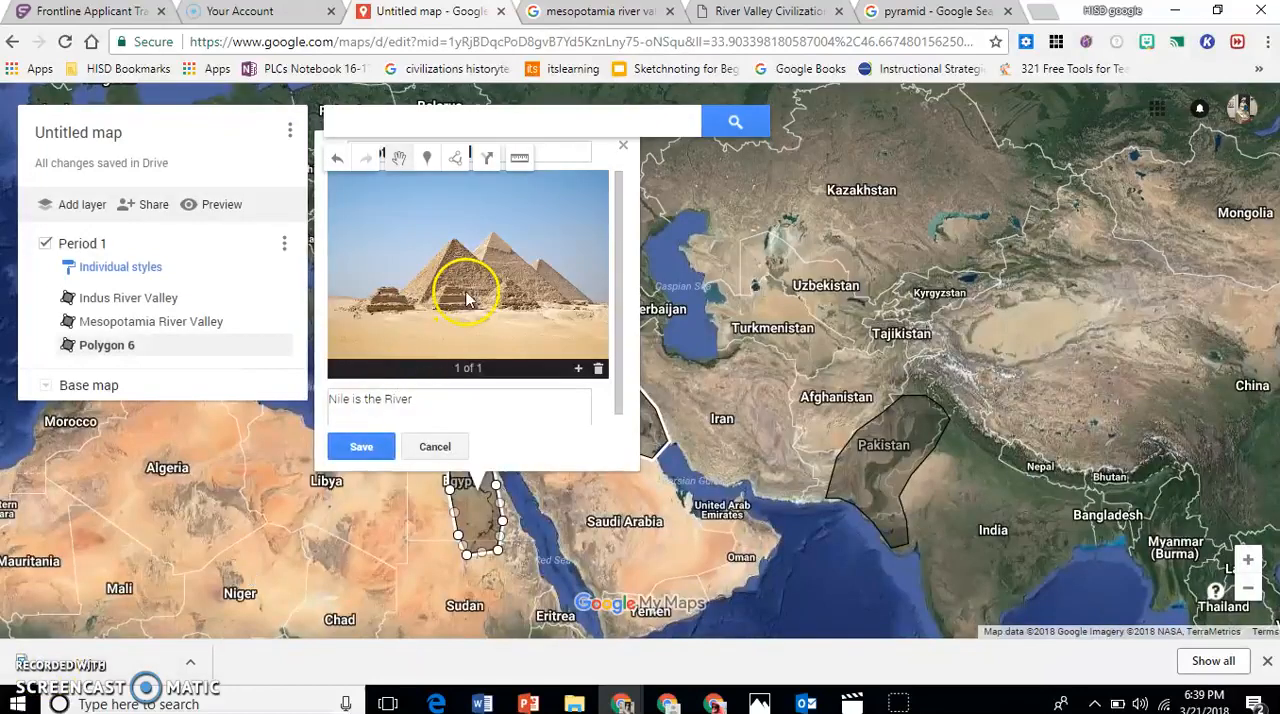
pyautogui.click(361, 449)
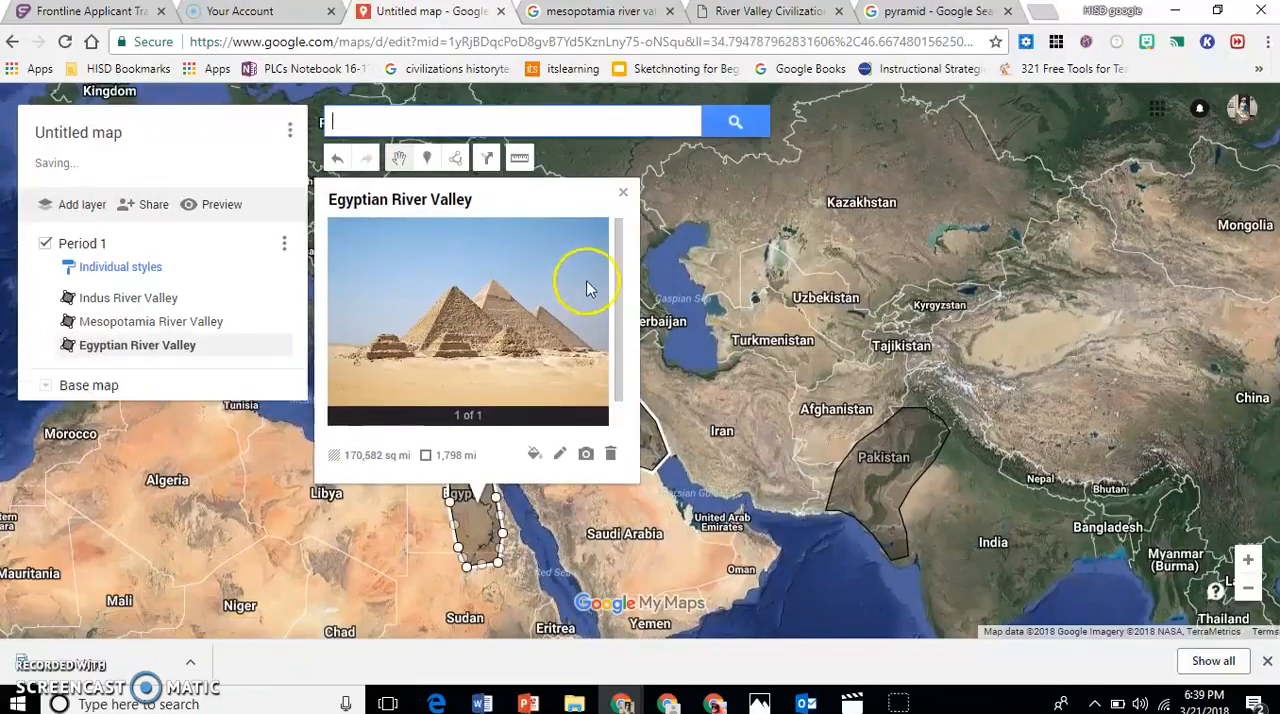
# Draw a closed shape around China's Yellow River region and east coast, following the Four River Valley Civilizations map, and save it as "Shang Yellow River Valley".
pyautogui.moveTo(1131, 337); pyautogui.dragTo(798, 312)
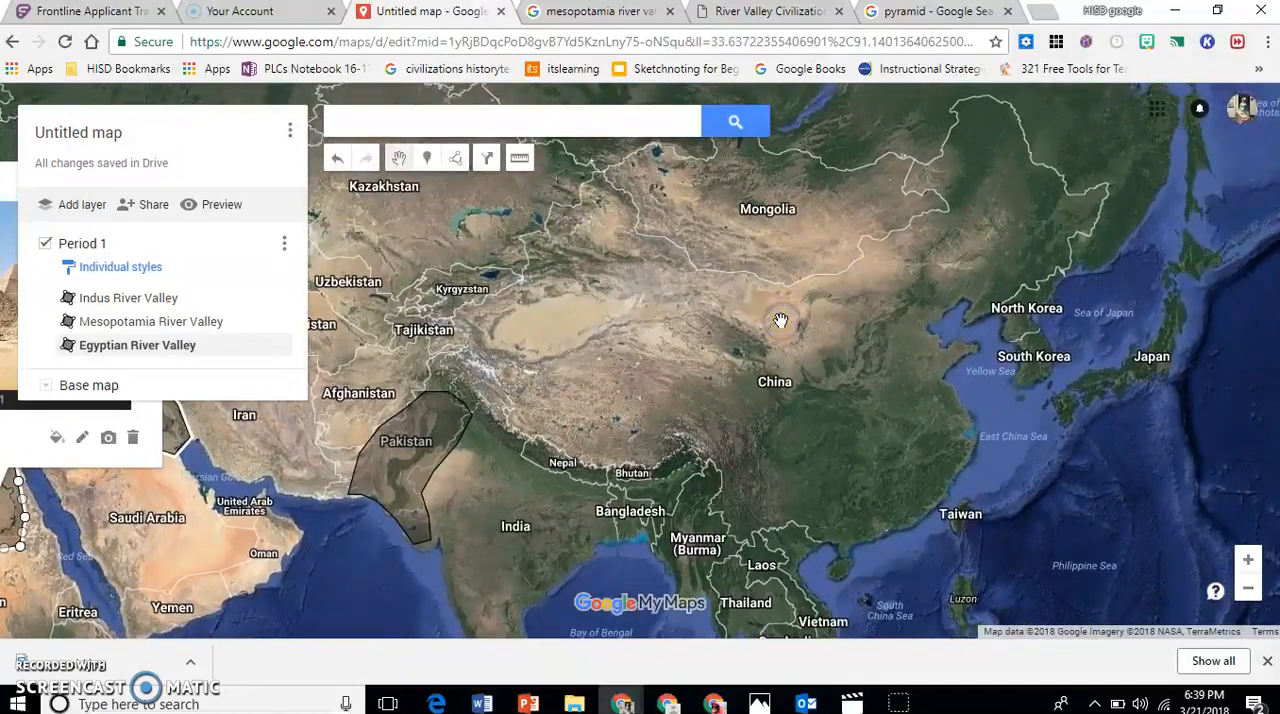
pyautogui.click(783, 13)
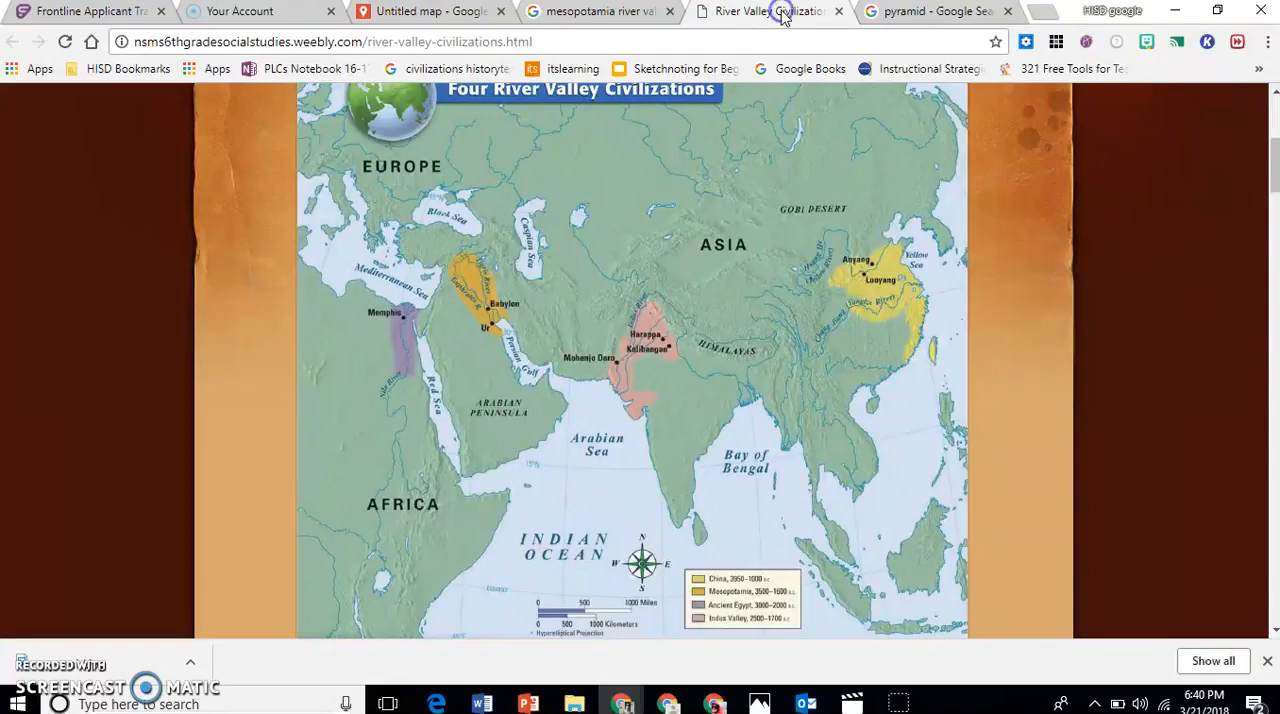
pyautogui.click(432, 14)
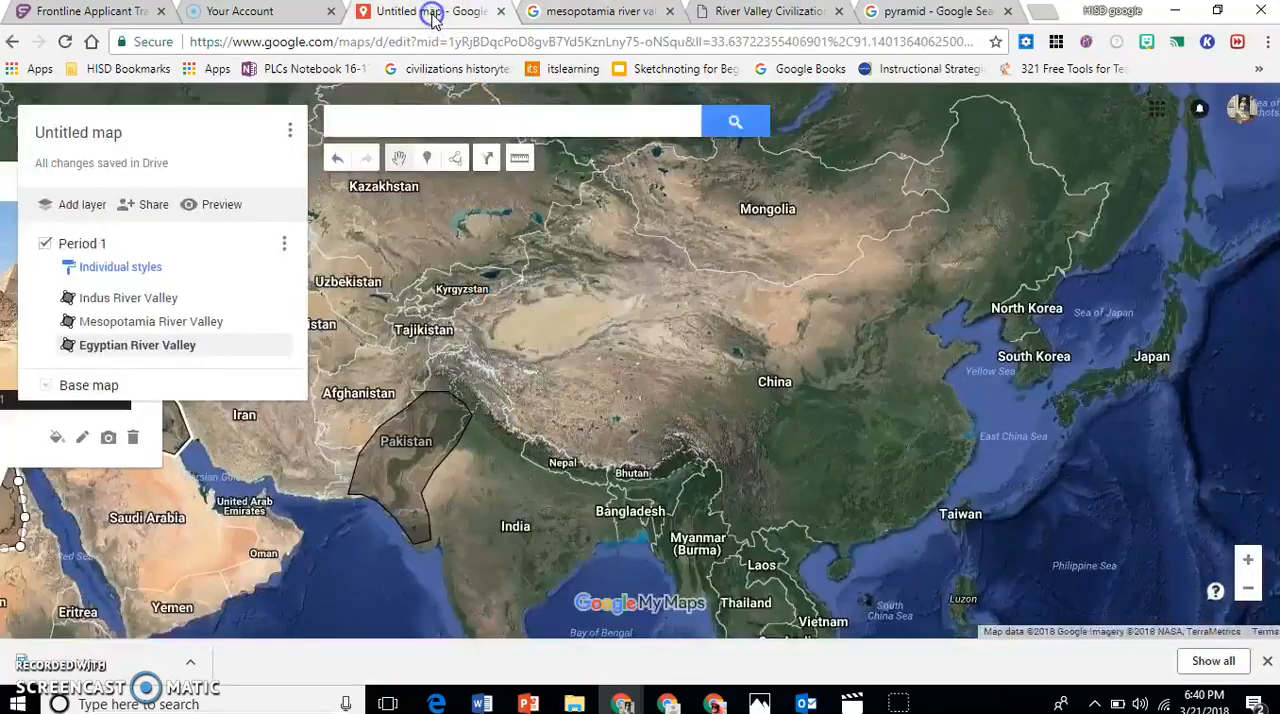
pyautogui.click(800, 16)
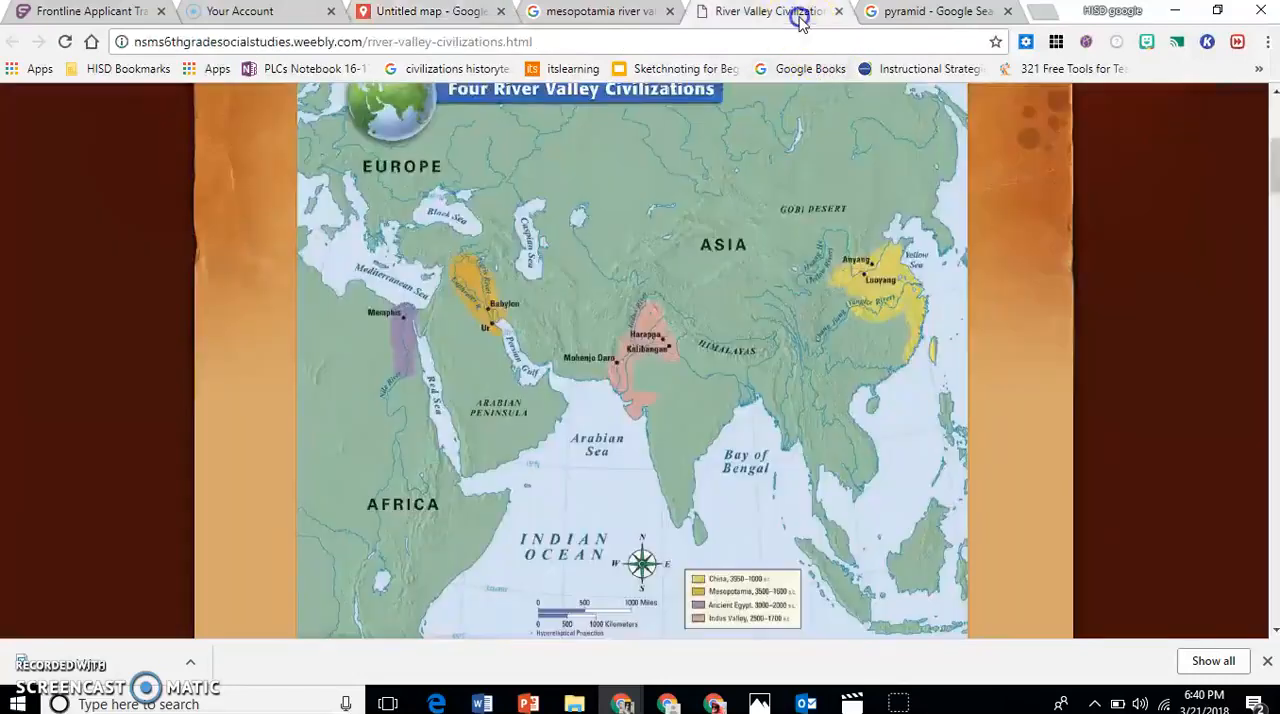
pyautogui.click(472, 16)
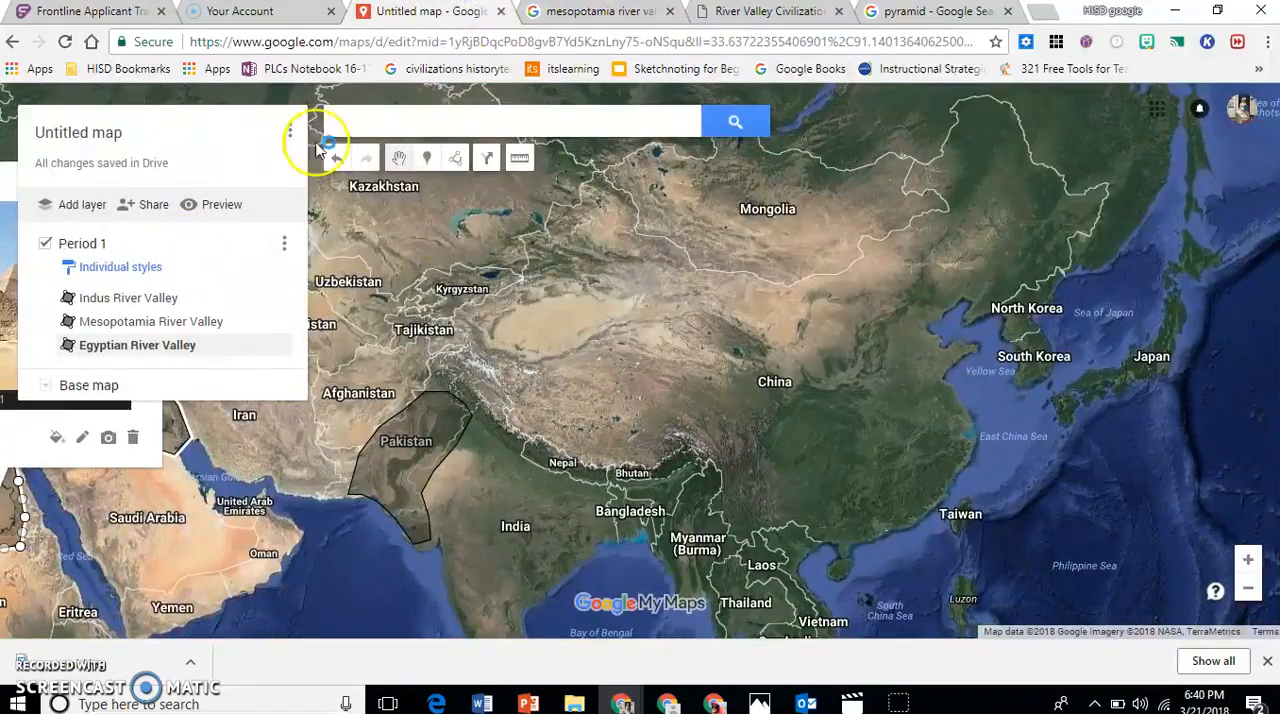
pyautogui.click(456, 159)
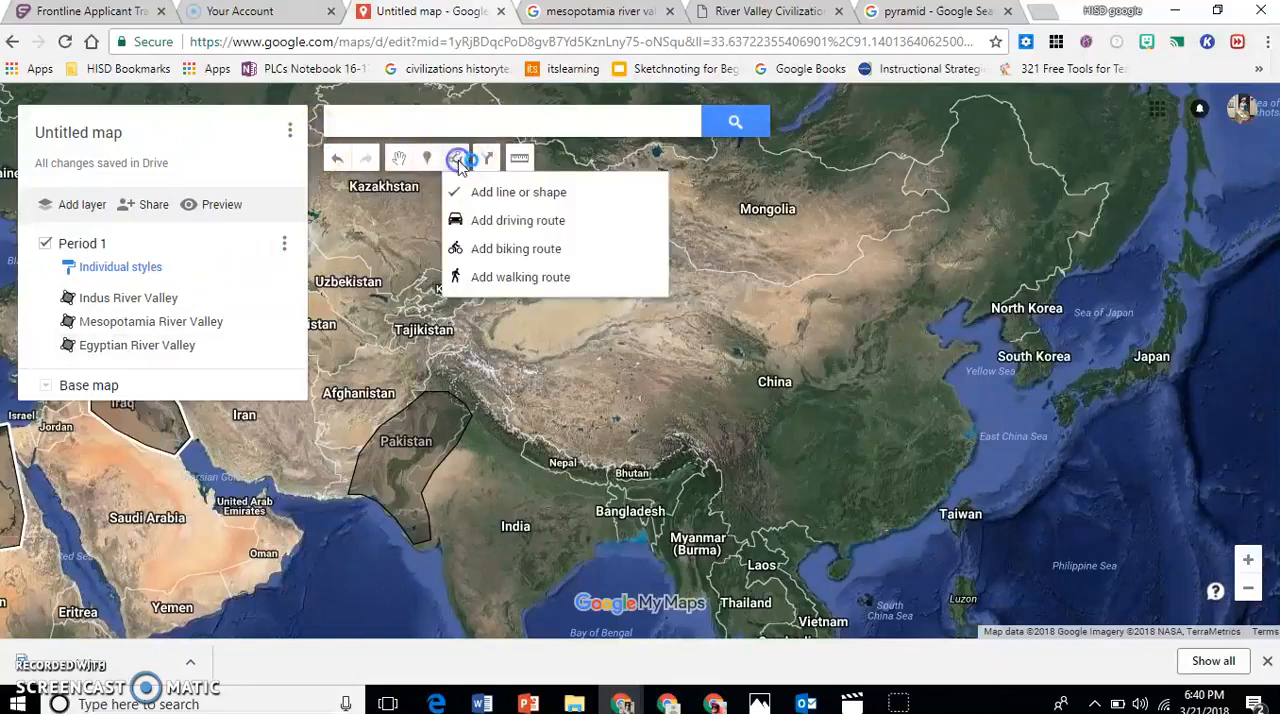
pyautogui.click(530, 193)
pyautogui.click(946, 370)
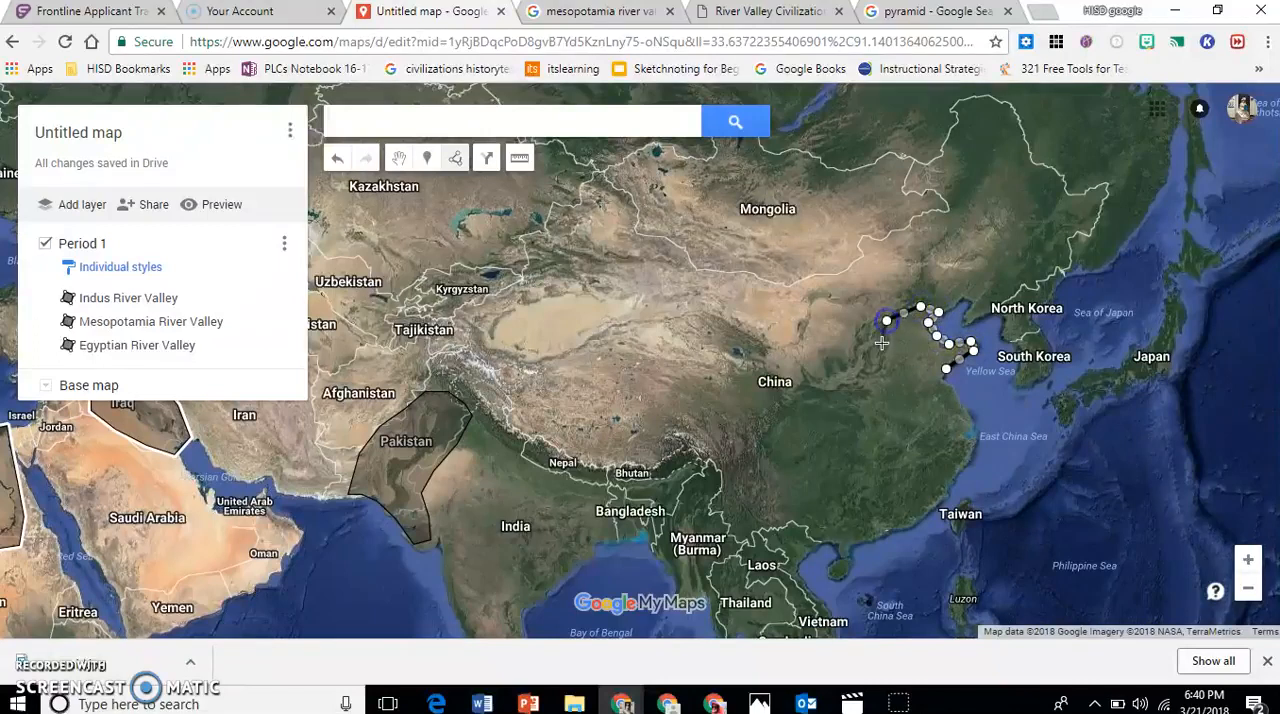
pyautogui.click(912, 410)
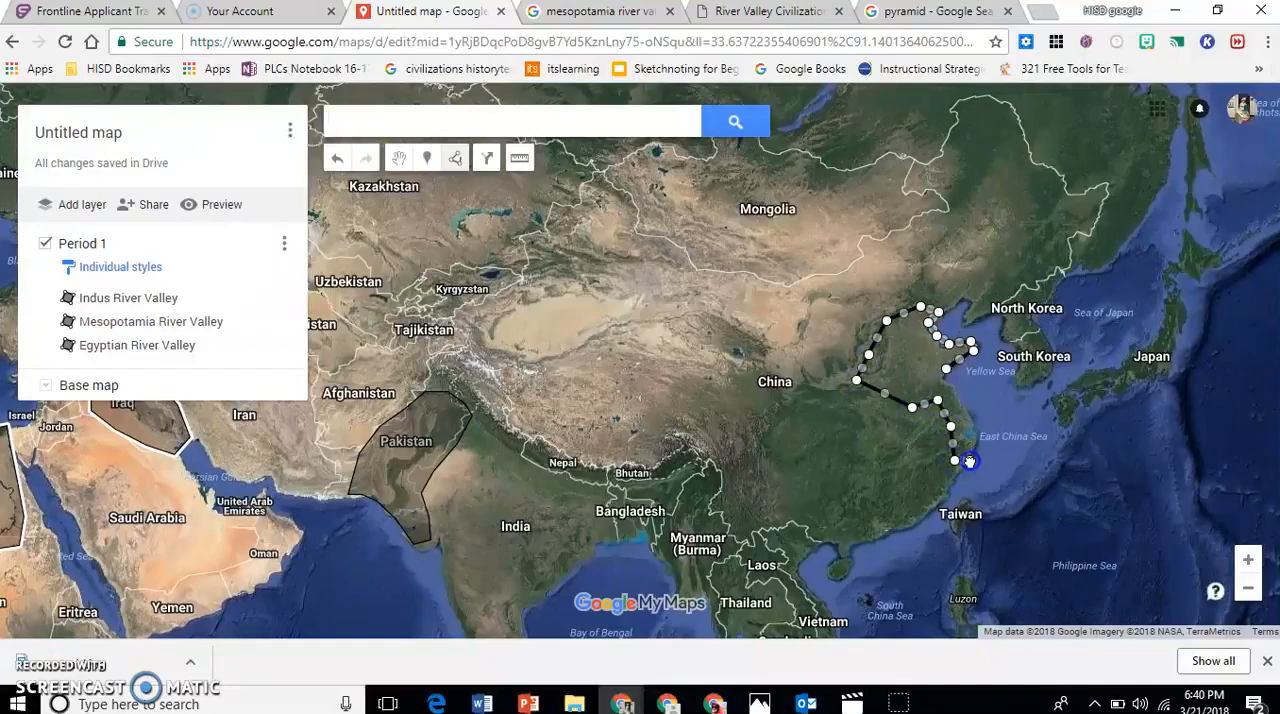
pyautogui.click(943, 369)
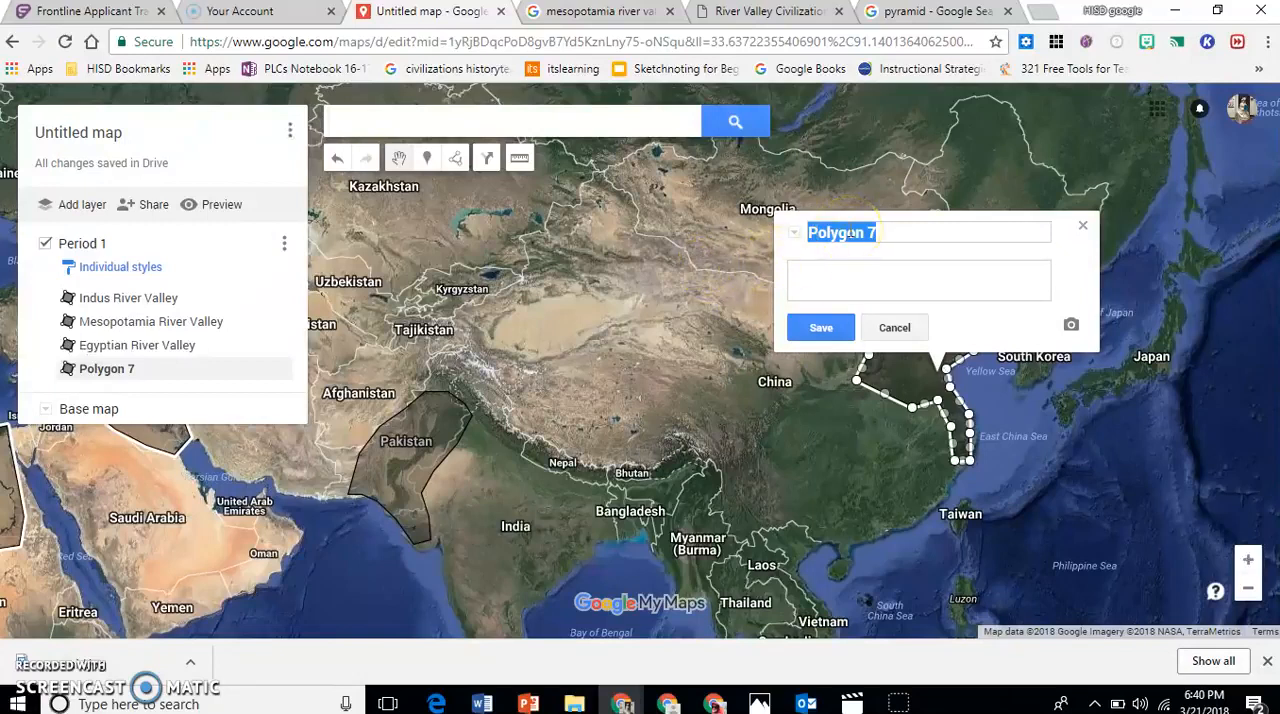
pyautogui.write('Shang Yellow River Valley')
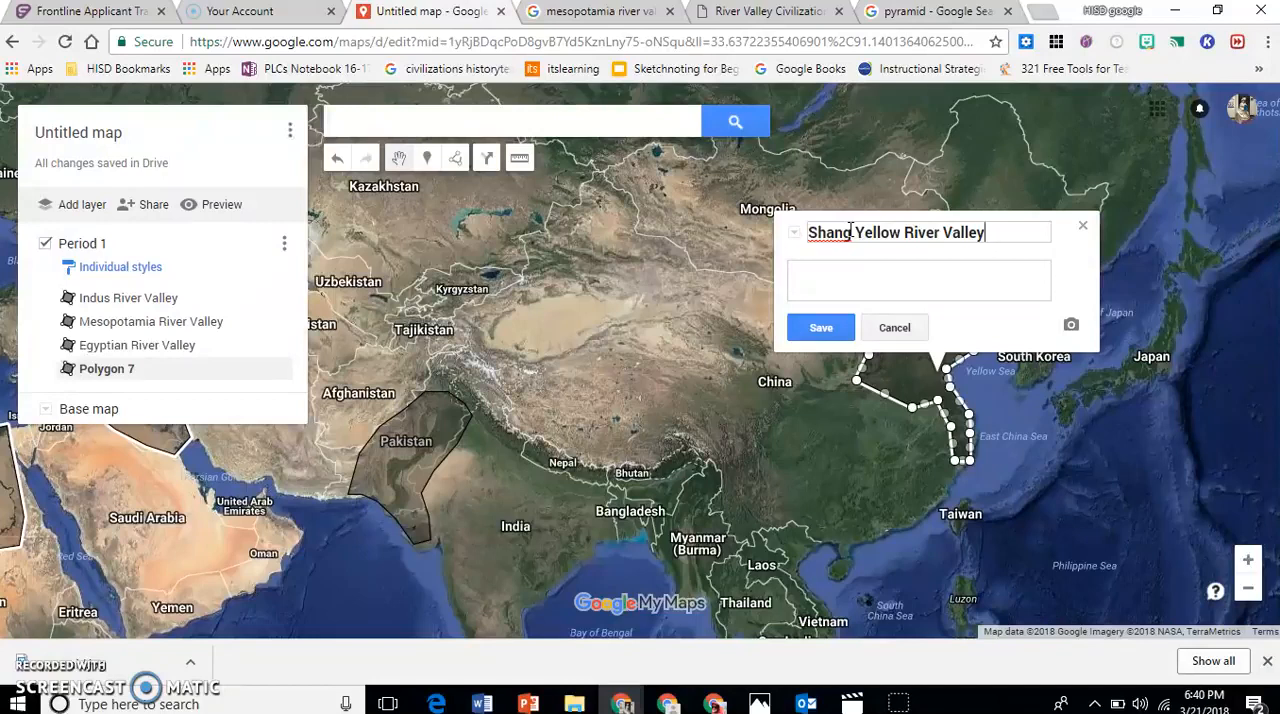
pyautogui.click(818, 332)
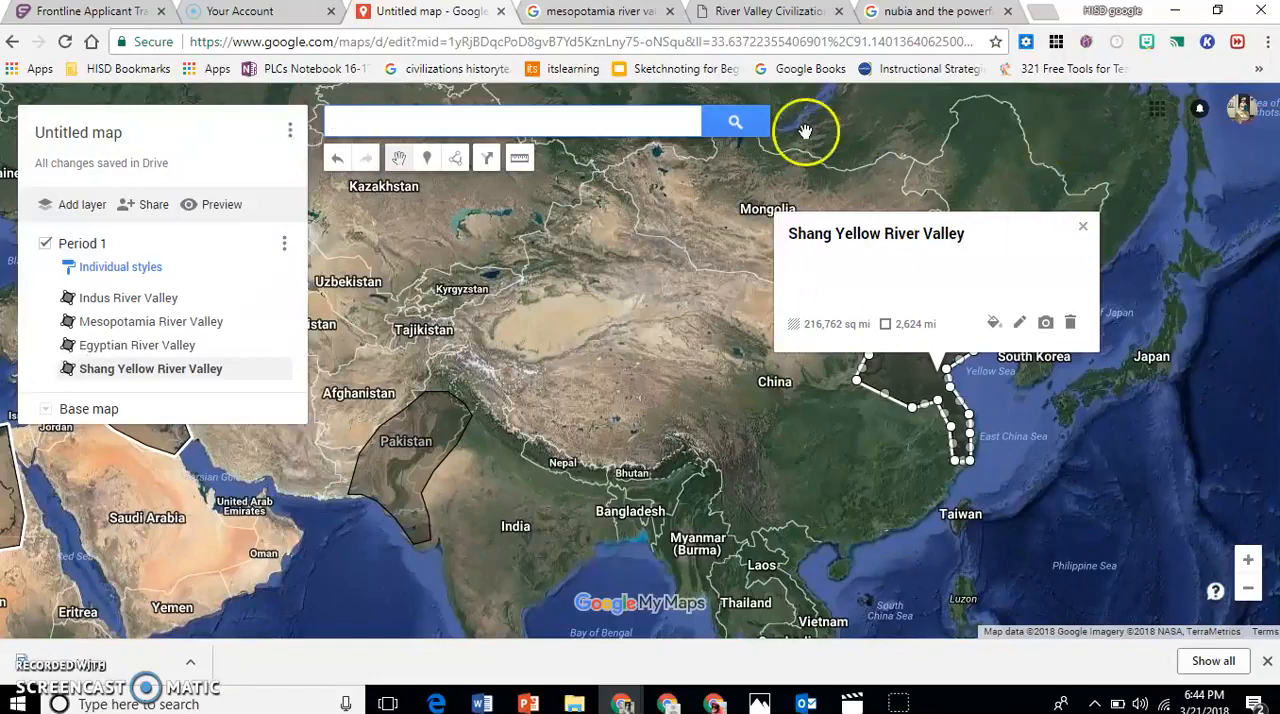
# In the River Valley Civilizations browser tab, search Google for "olmec civilization".
pyautogui.click(724, 12)
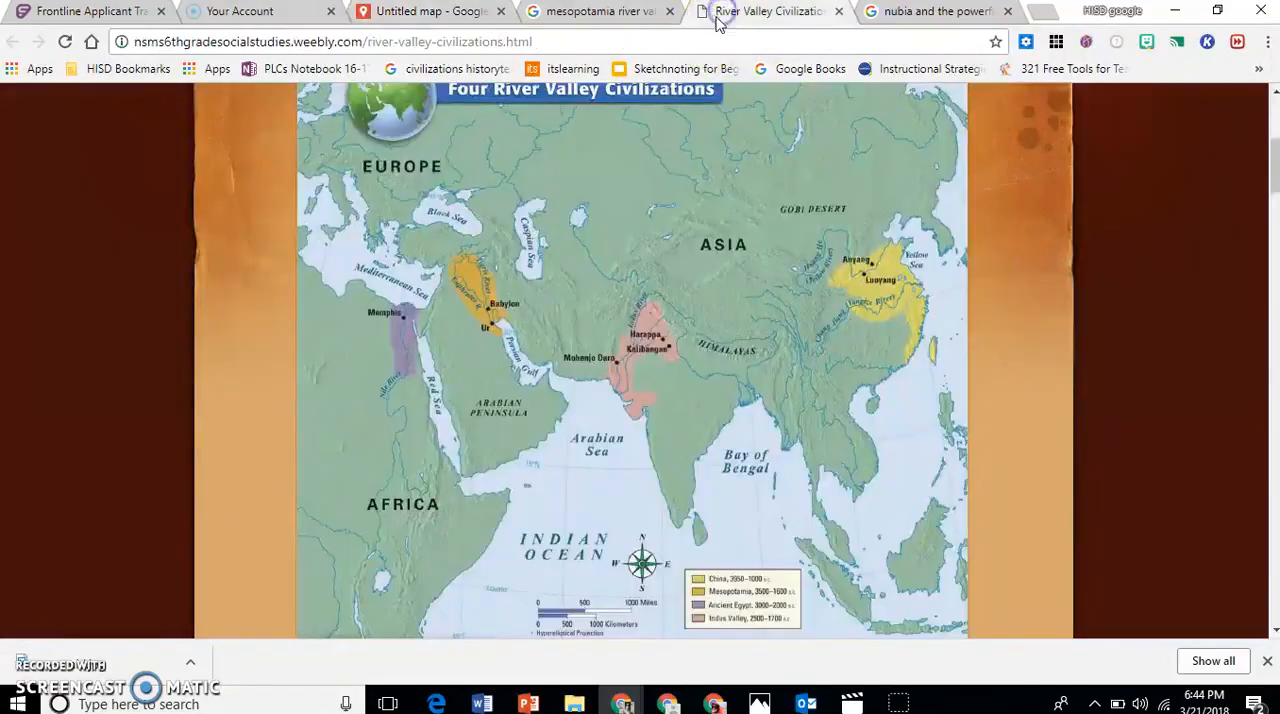
pyautogui.click(650, 41)
pyautogui.write('ol')
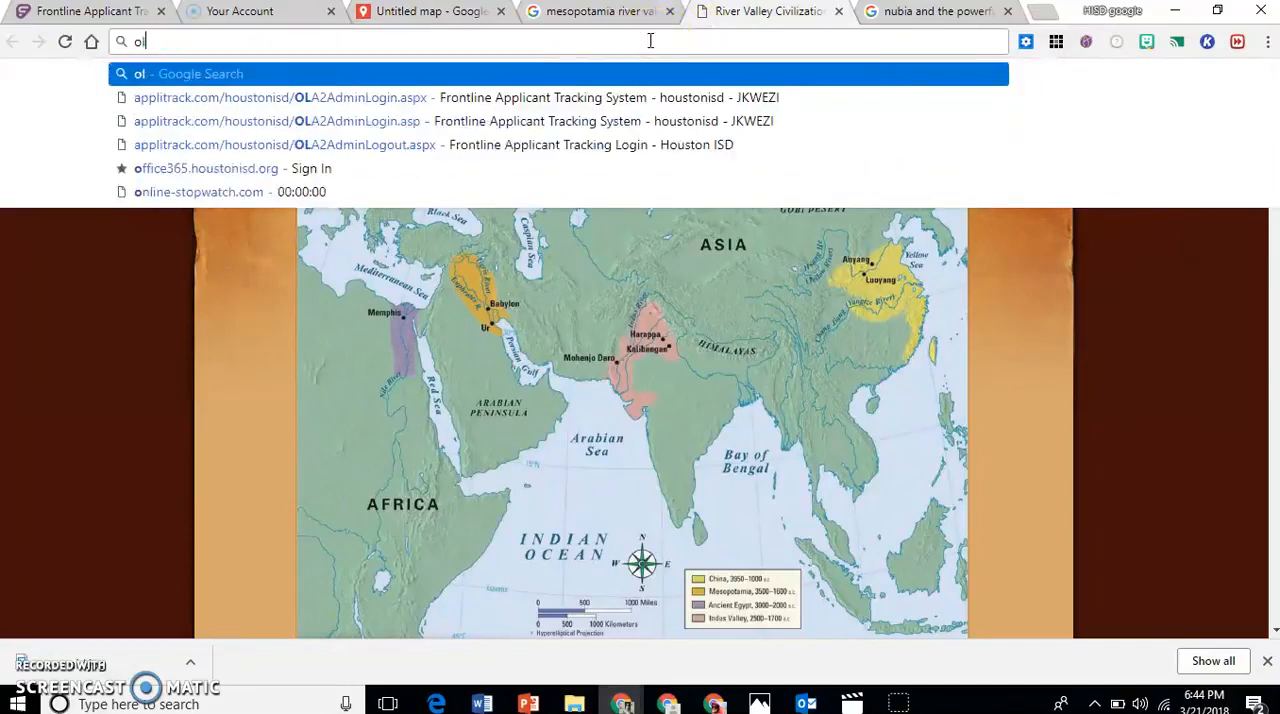
pyautogui.write('mec civili')
pyautogui.press('Return')
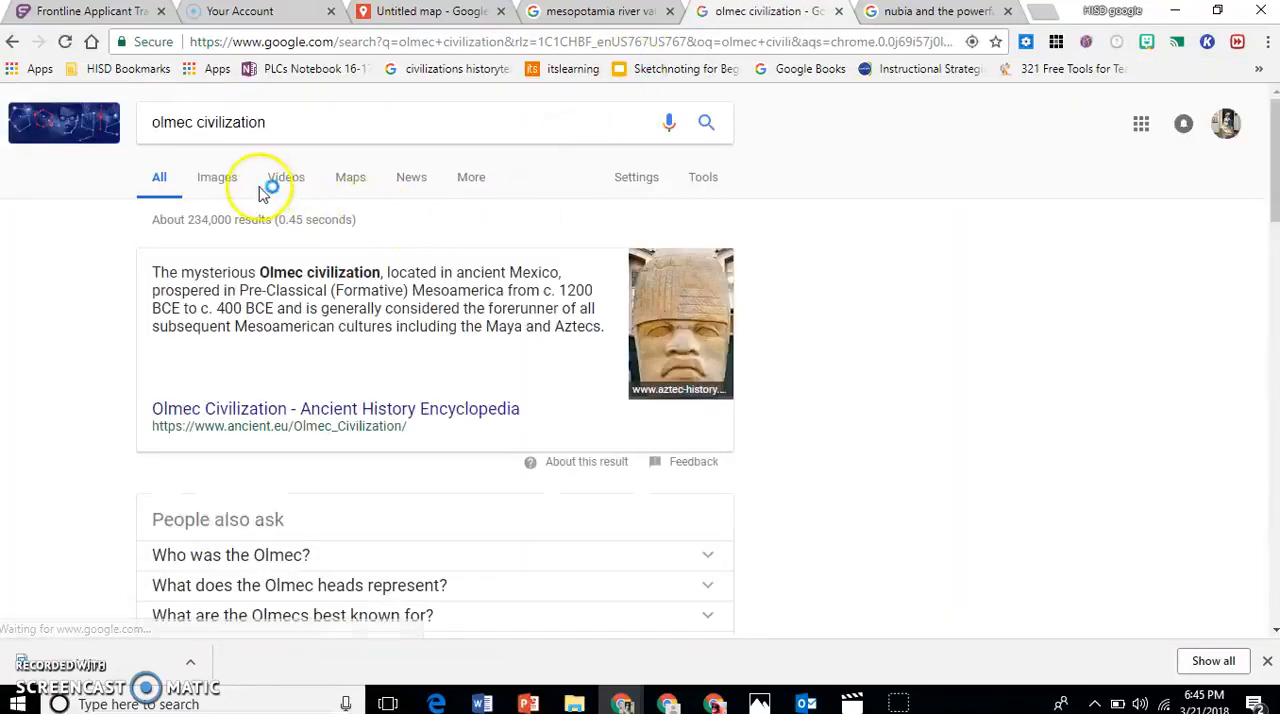
# Refine the search to "olmec civilization ancient map" and open the image result marking the Olmecs beside La Venta on the Gulf of Mexico.
pyautogui.click(300, 125)
pyautogui.write('ancient ma')
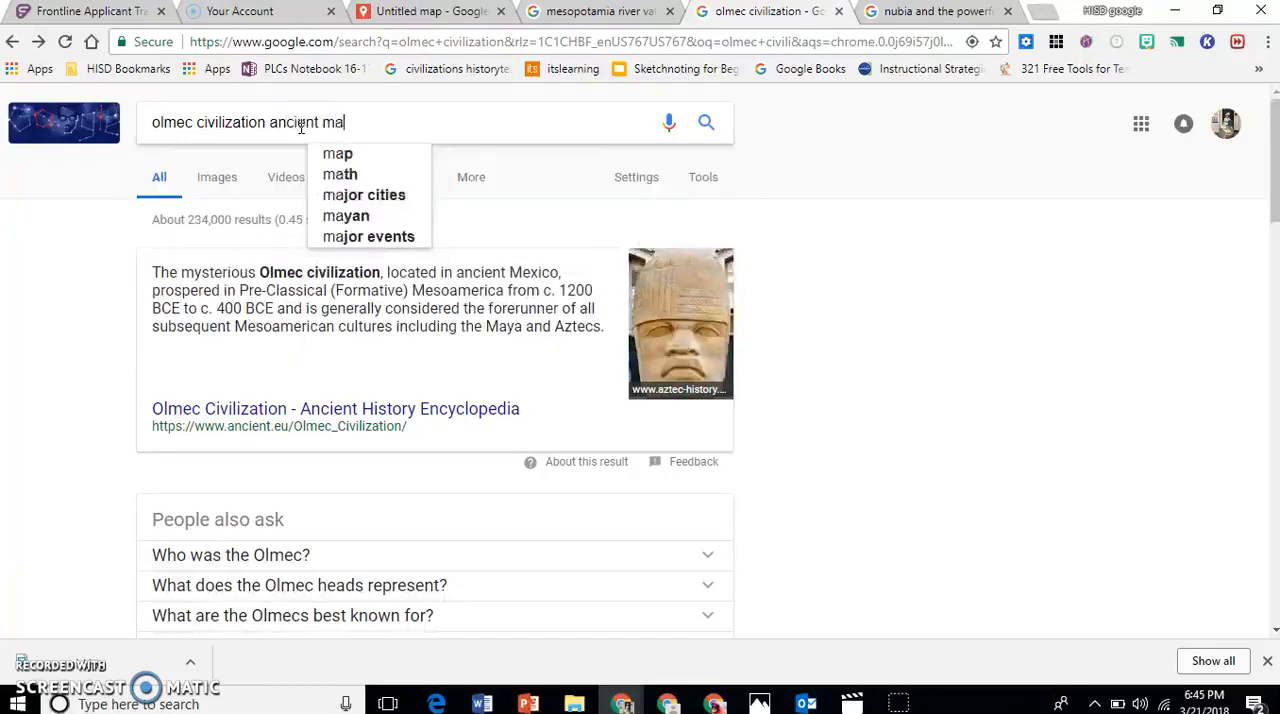
pyautogui.write('p')
pyautogui.press('Return')
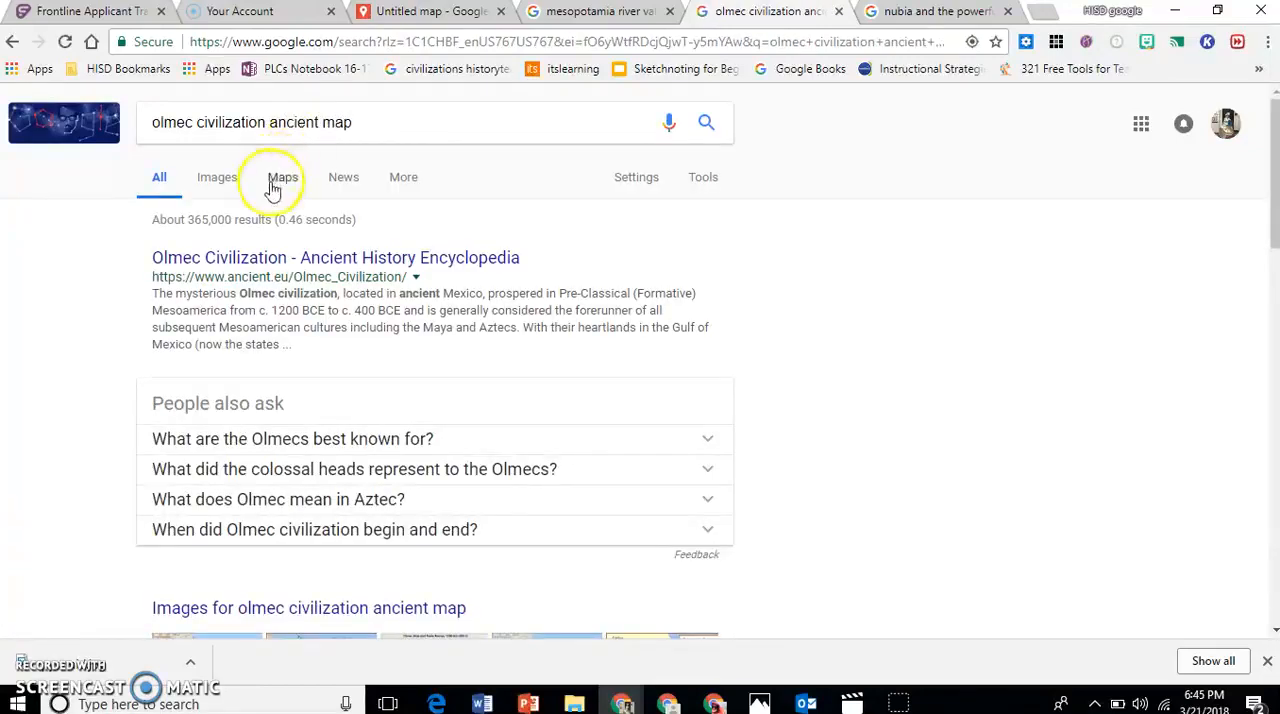
pyautogui.click(278, 182)
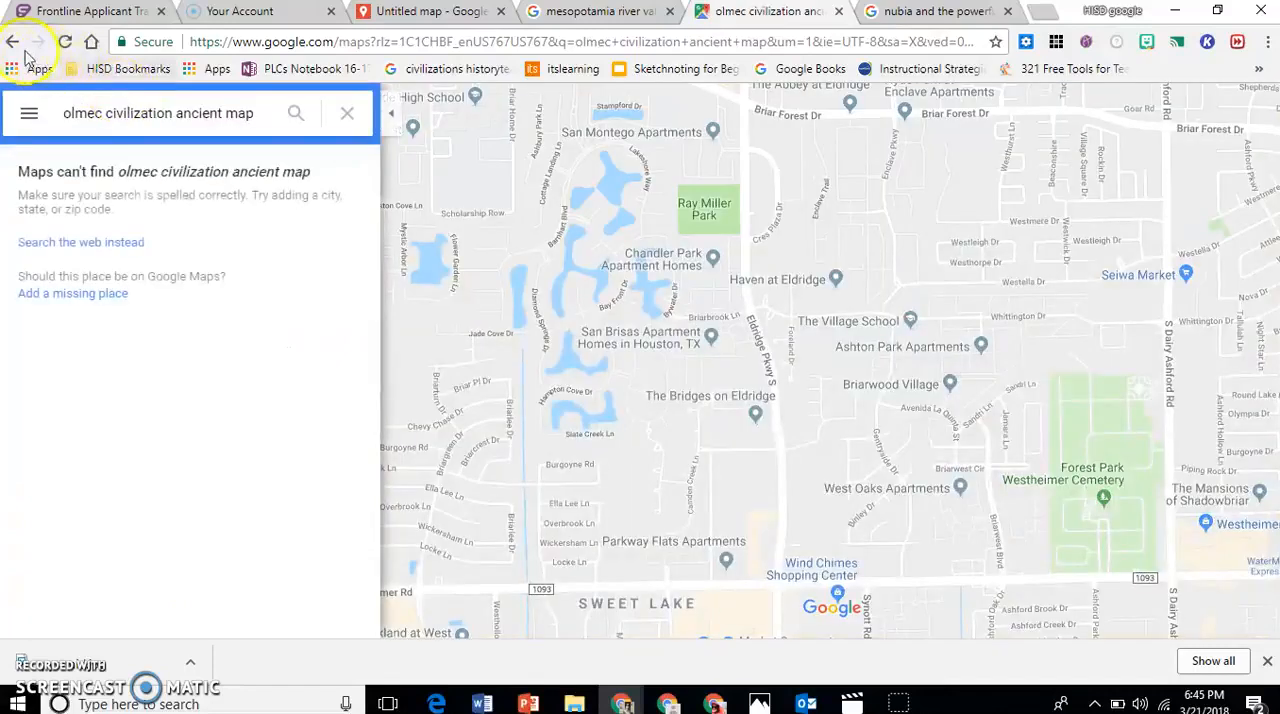
pyautogui.click(13, 48)
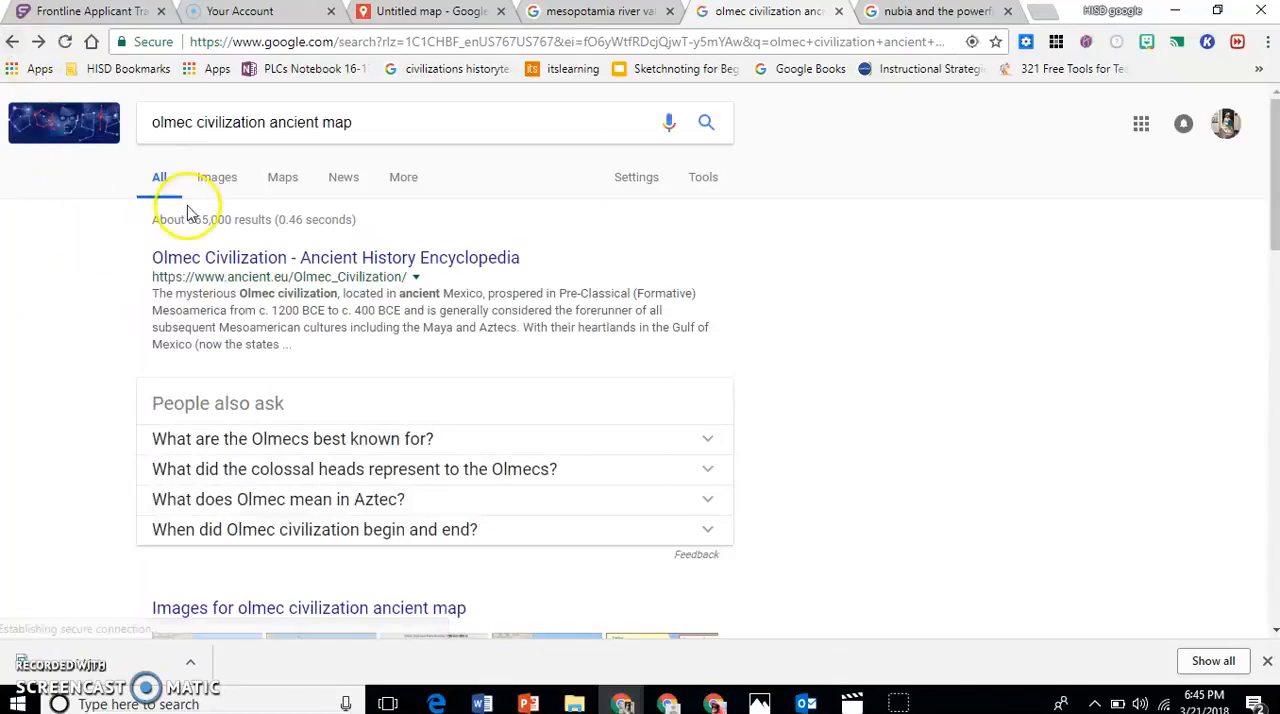
pyautogui.click(219, 188)
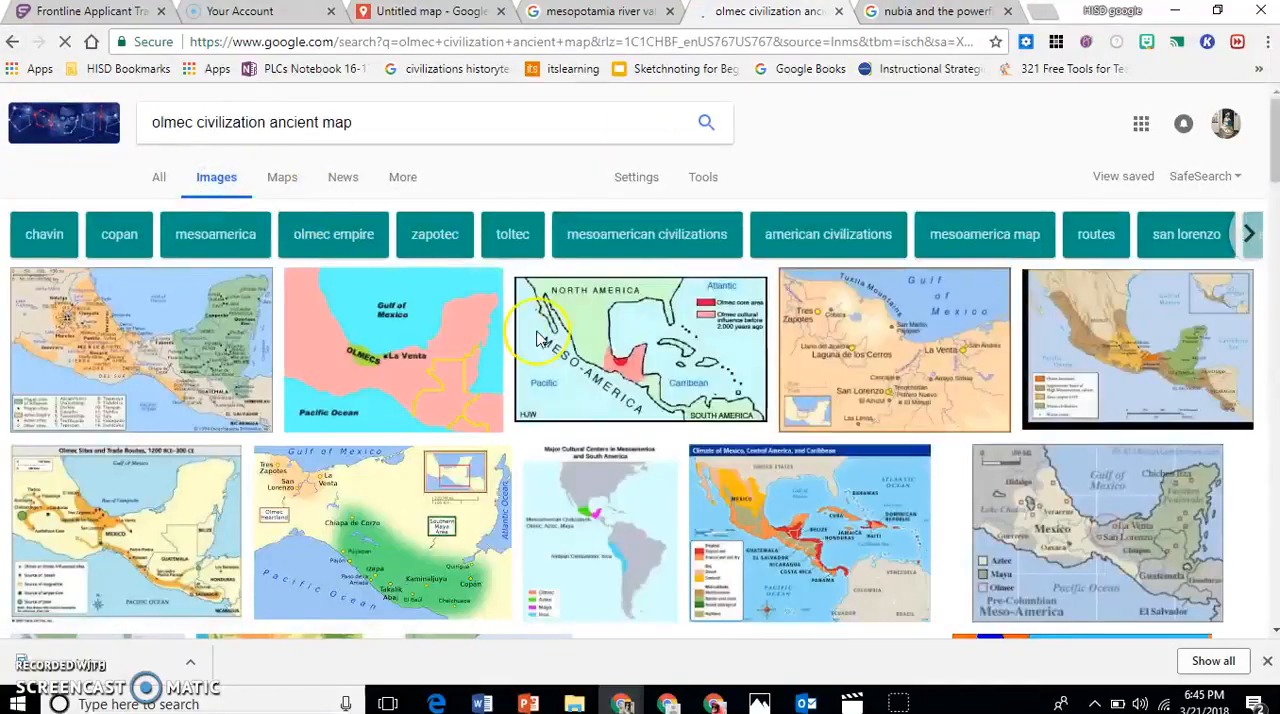
pyautogui.click(408, 400)
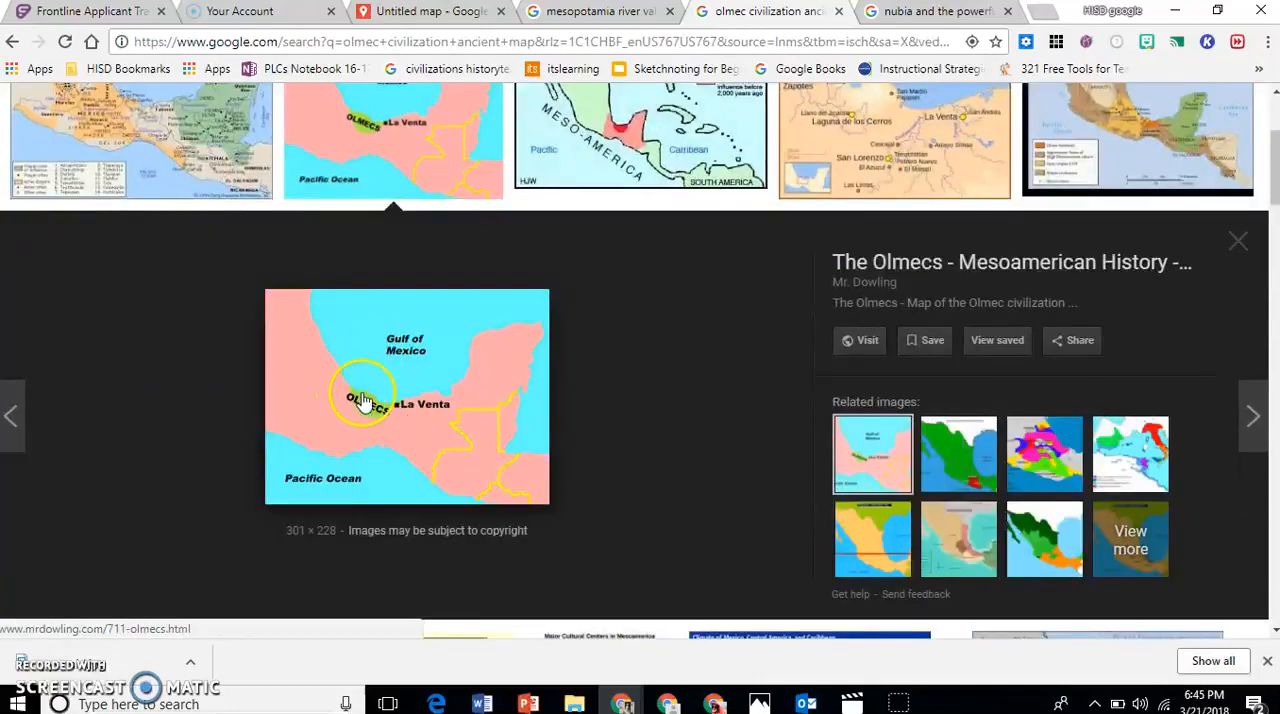
pyautogui.click(380, 412)
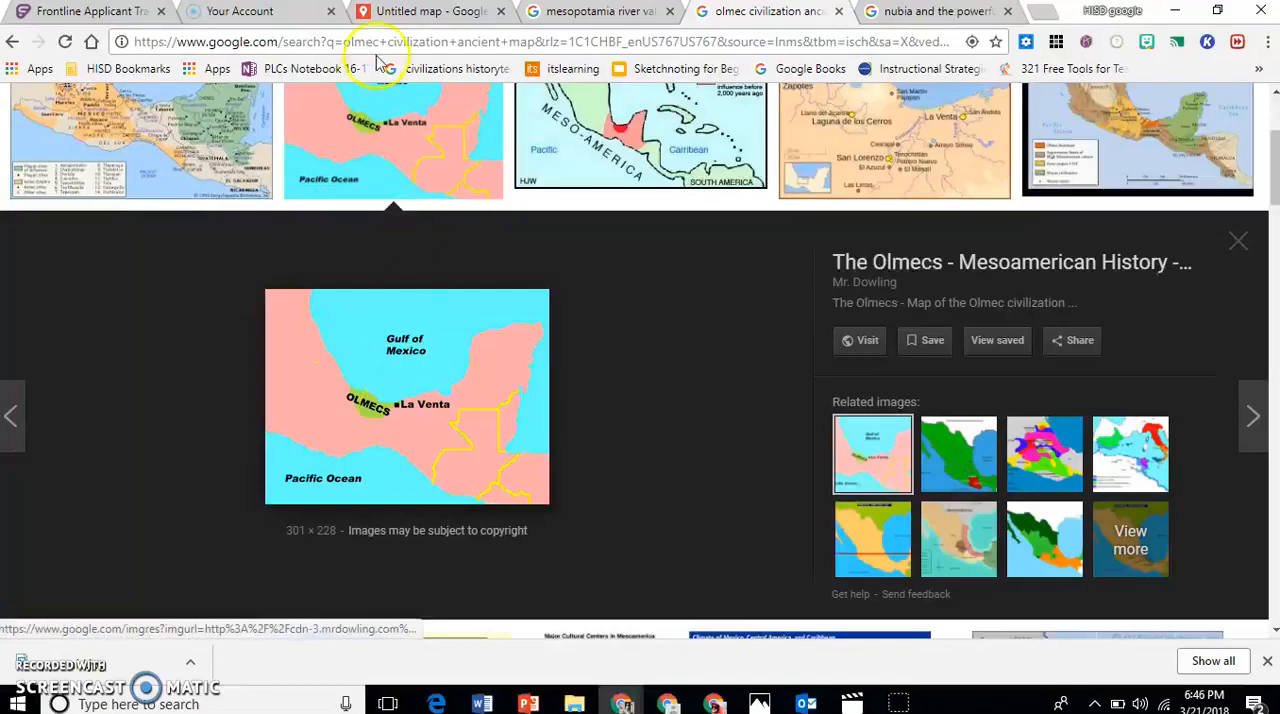
# In the Untitled map tab, draw a closed shape of about 17,100 sq mi on southern Mexico's Gulf coast, following the Olmec reference map.
pyautogui.click(430, 14)
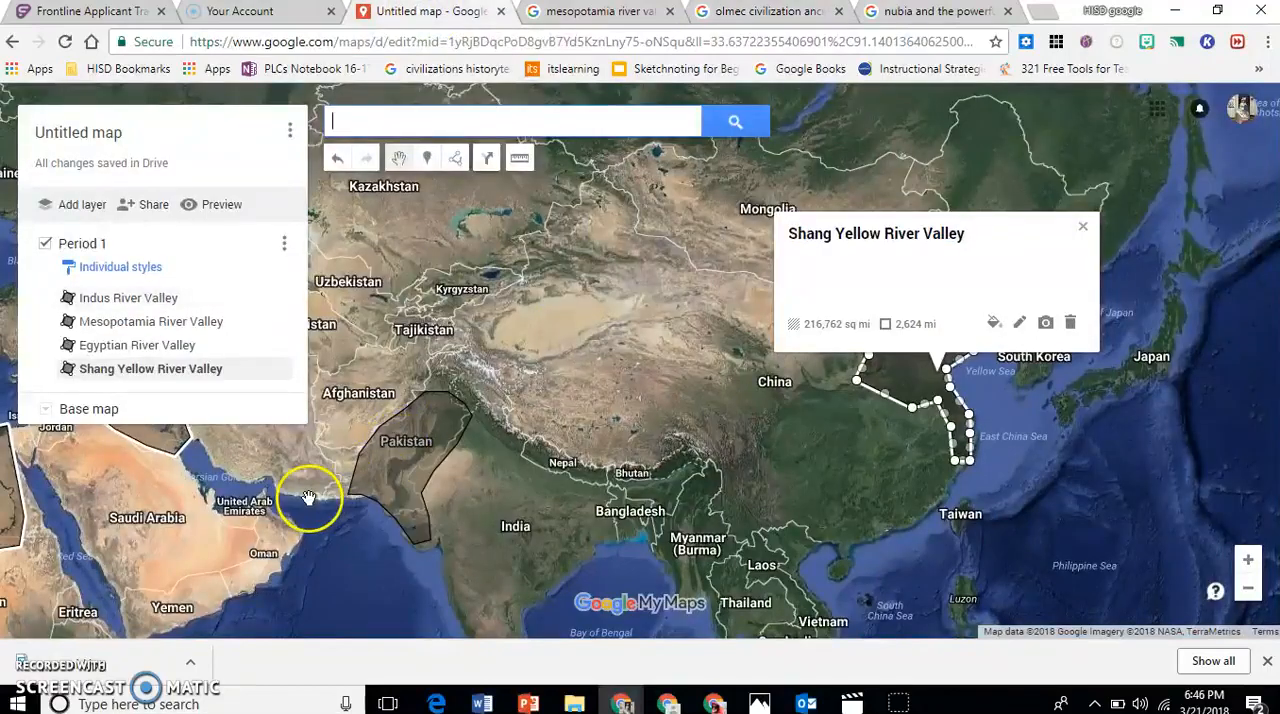
pyautogui.moveTo(306, 491); pyautogui.dragTo(735, 345)
pyautogui.moveTo(511, 462); pyautogui.dragTo(925, 425)
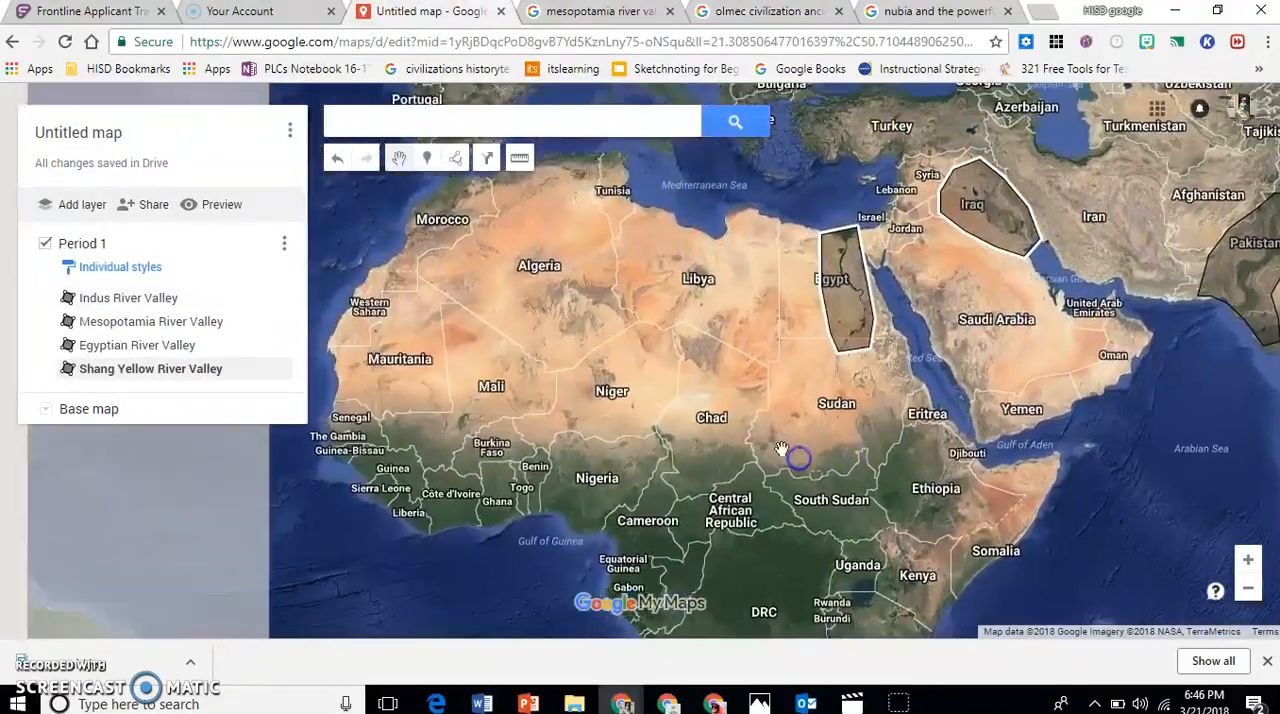
pyautogui.moveTo(589, 486); pyautogui.dragTo(1005, 499)
pyautogui.moveTo(440, 497); pyautogui.dragTo(714, 517)
pyautogui.moveTo(290, 460); pyautogui.dragTo(540, 480)
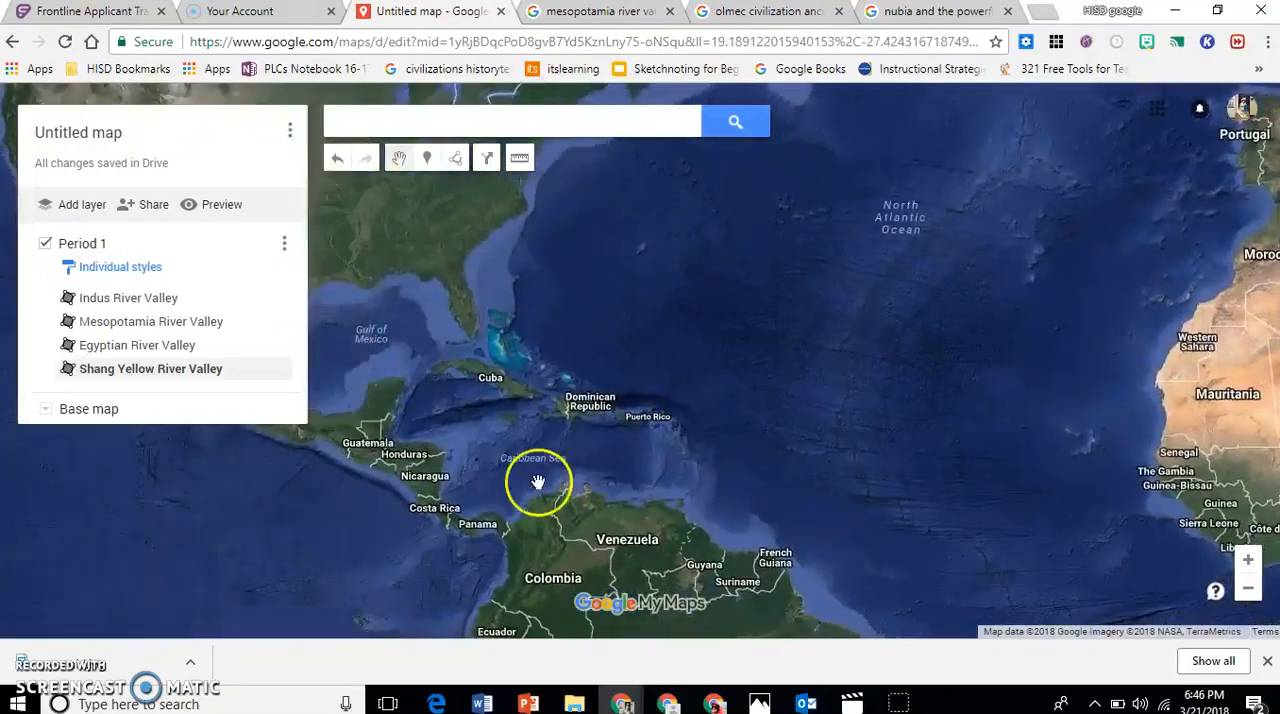
pyautogui.moveTo(517, 430); pyautogui.dragTo(757, 480)
pyautogui.moveTo(592, 545); pyautogui.dragTo(675, 470)
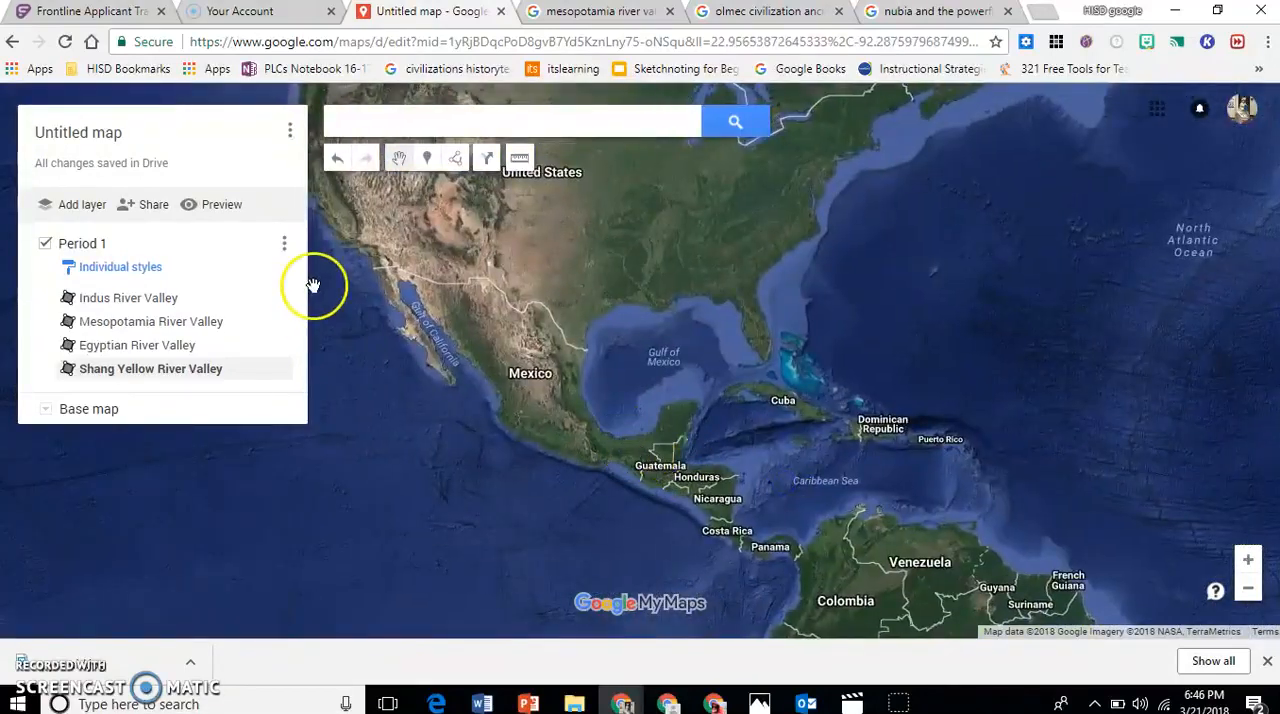
pyautogui.click(456, 162)
pyautogui.click(460, 193)
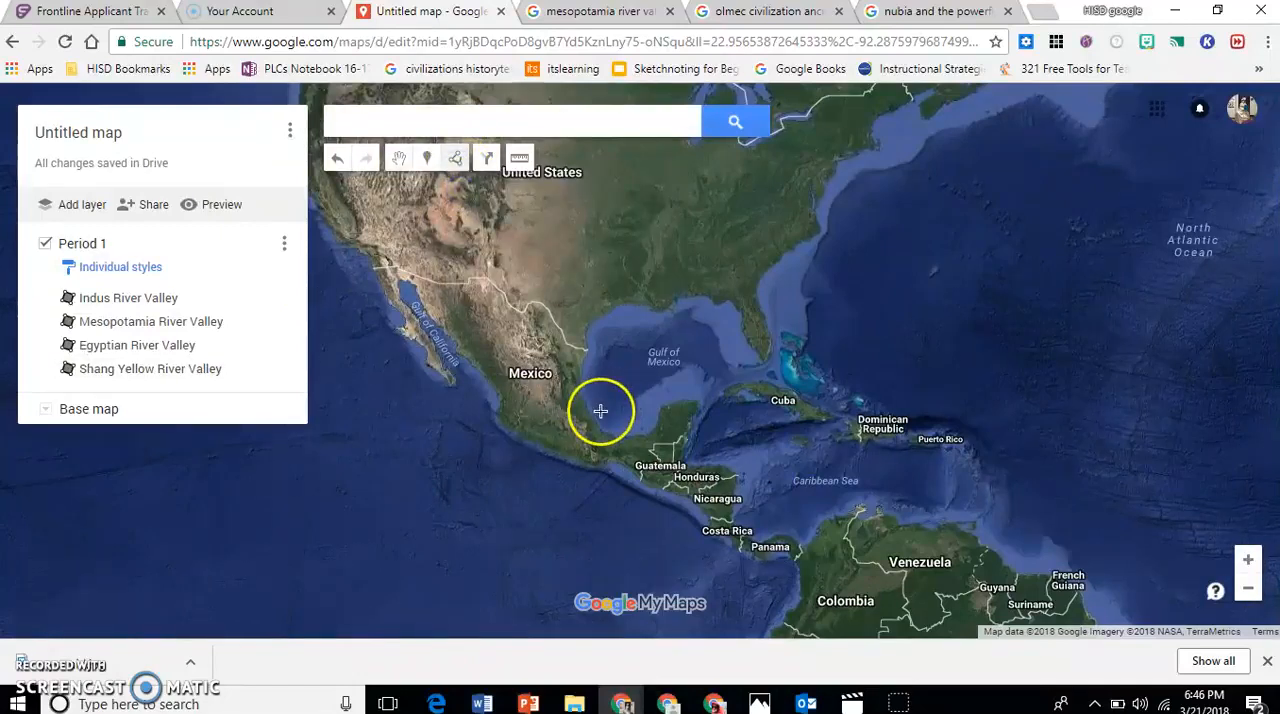
pyautogui.click(593, 421)
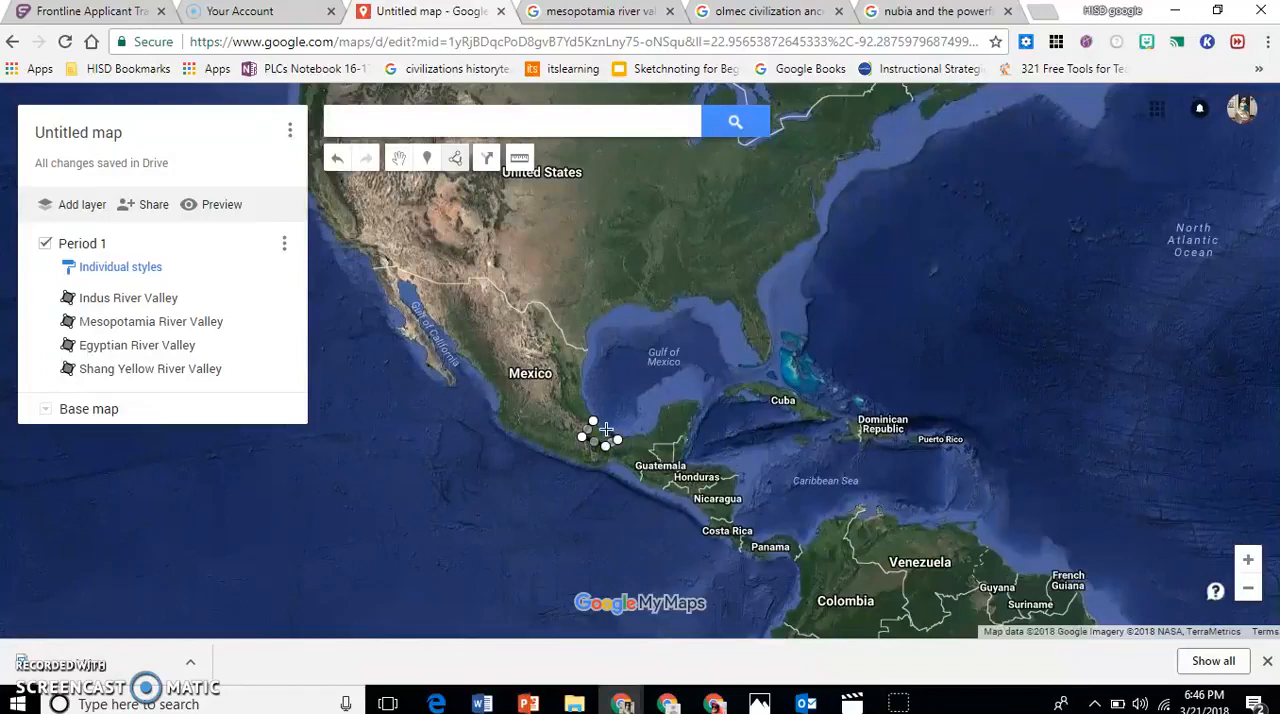
pyautogui.click(594, 424)
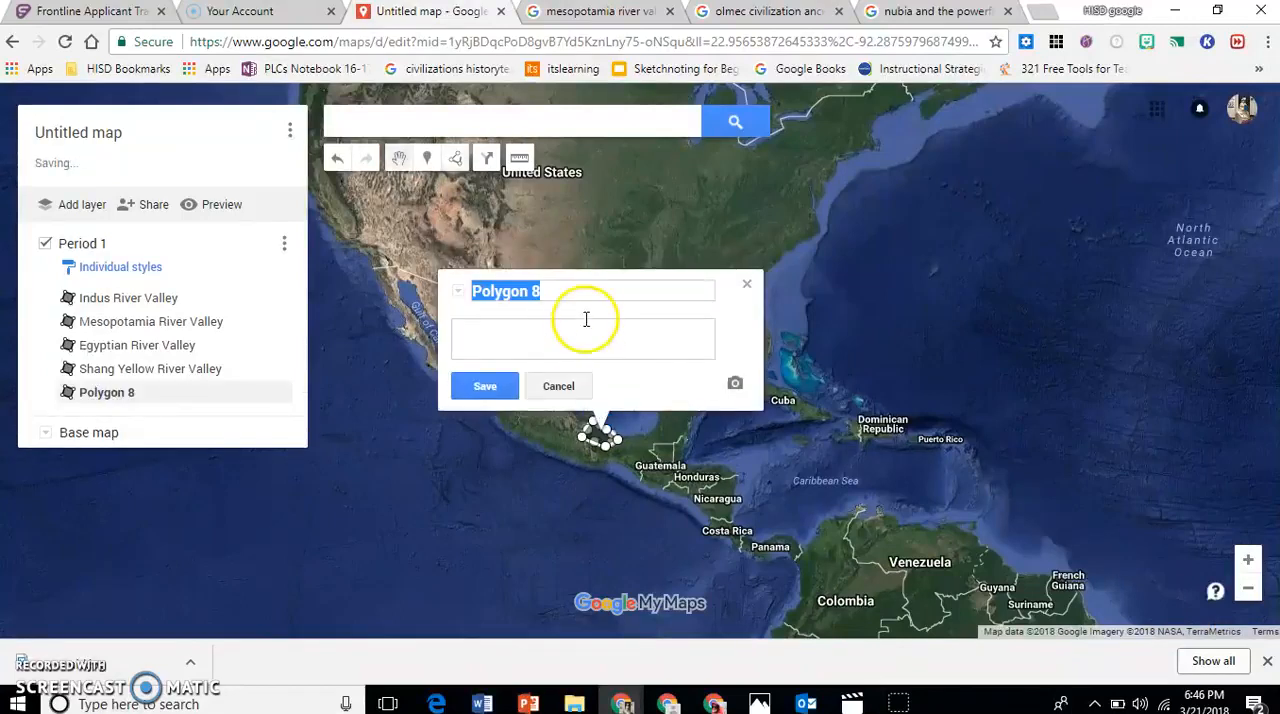
# Name the new shape in southern Mexico "Olmec Civilization" and save it.
pyautogui.write('Olmec Civilization')
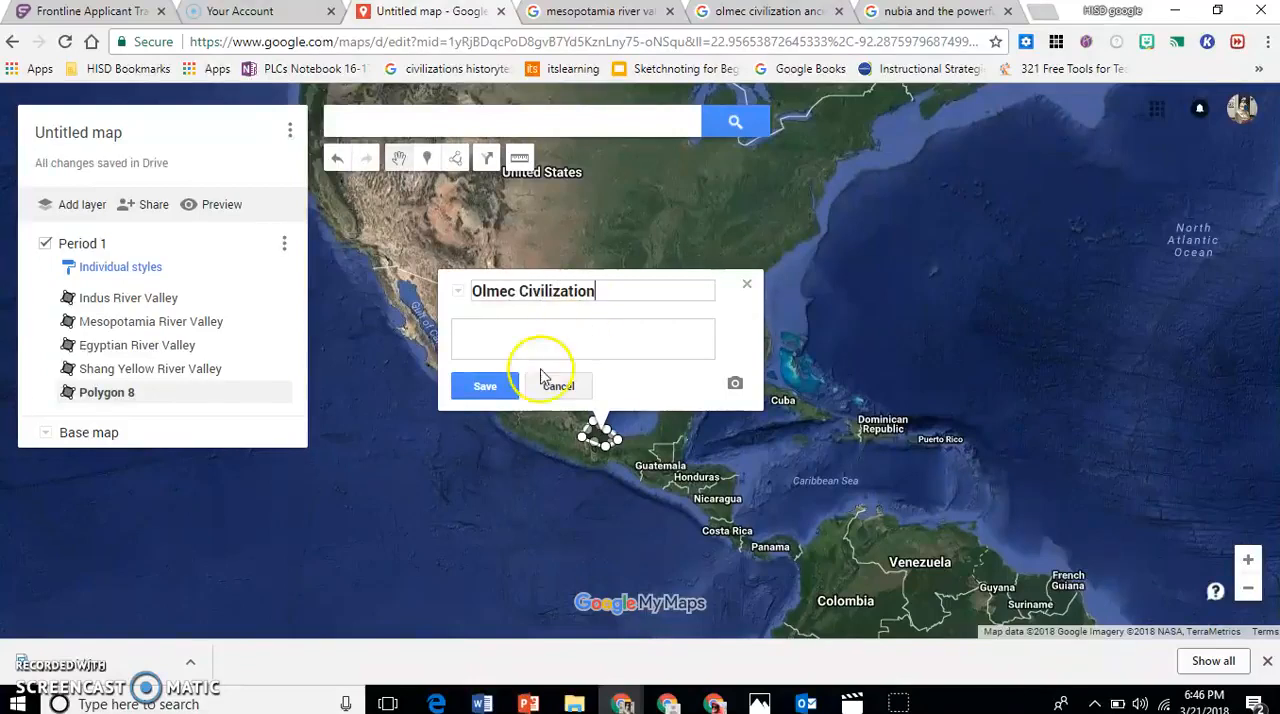
pyautogui.click(488, 387)
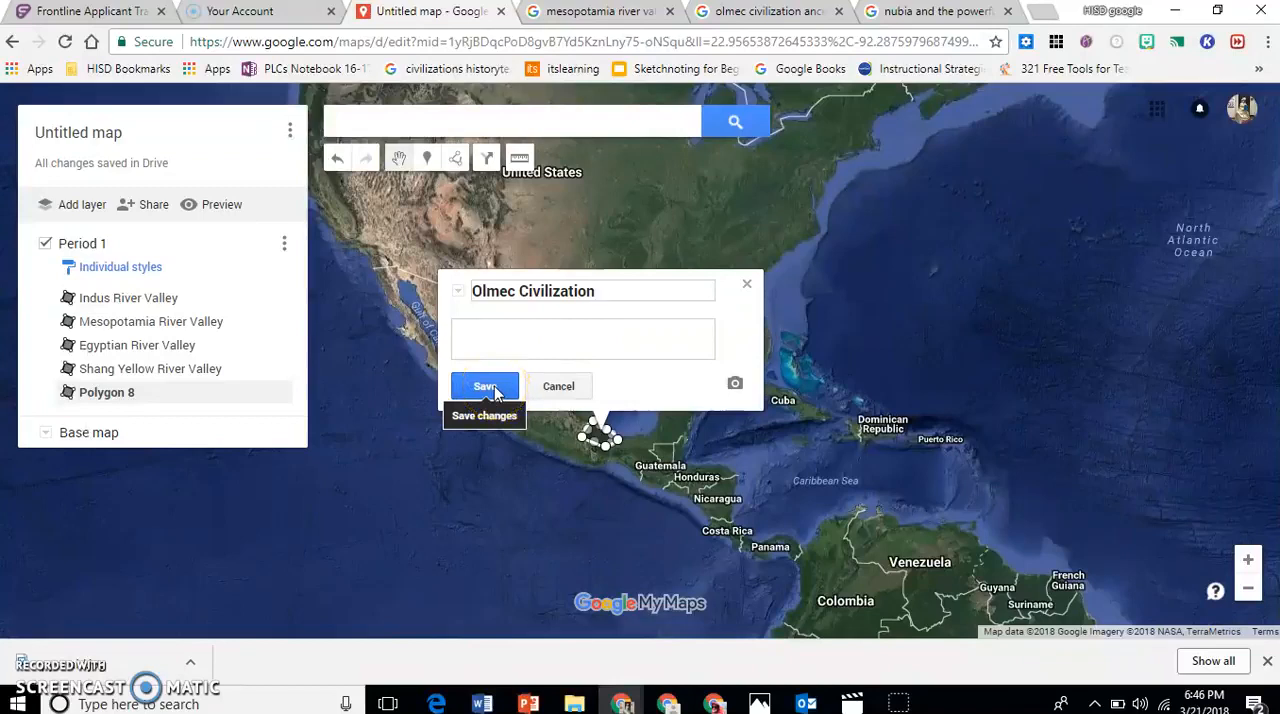
pyautogui.click(488, 387)
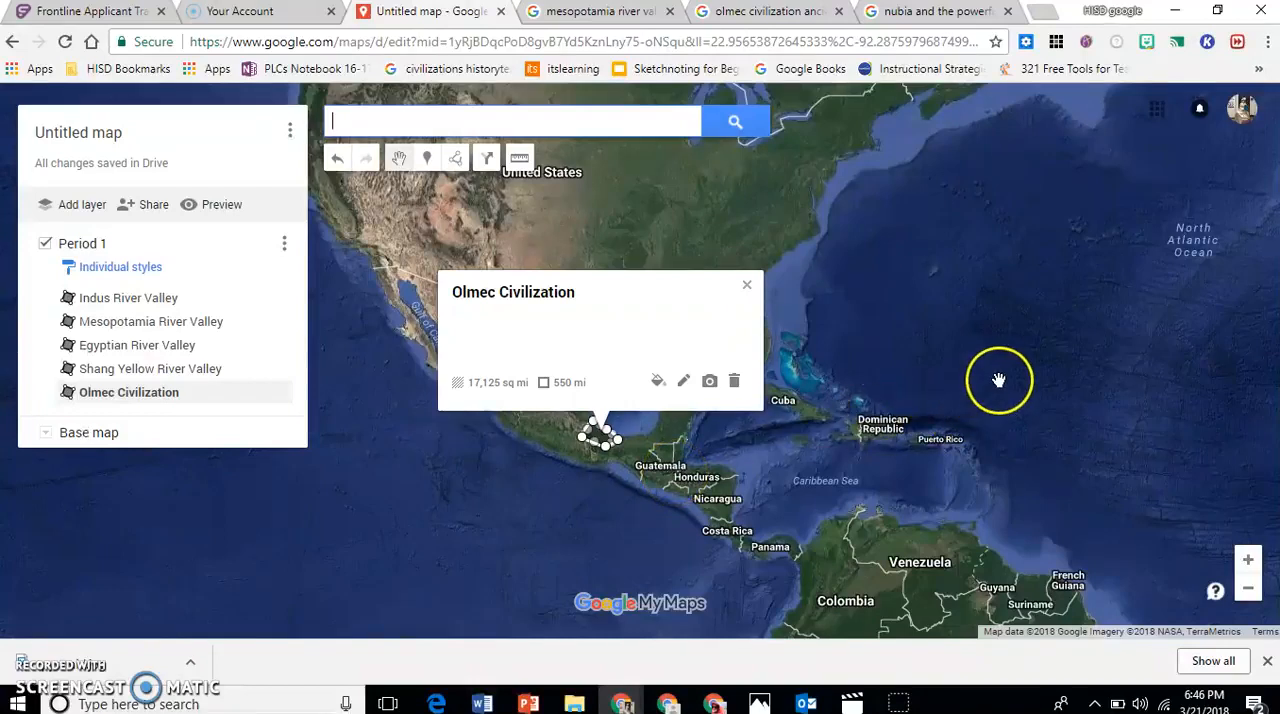
# Bring the Egyptian River Valley shape and the Red Sea region into closer view on the map.
pyautogui.moveTo(994, 380); pyautogui.dragTo(614, 374)
pyautogui.moveTo(903, 374); pyautogui.dragTo(534, 303)
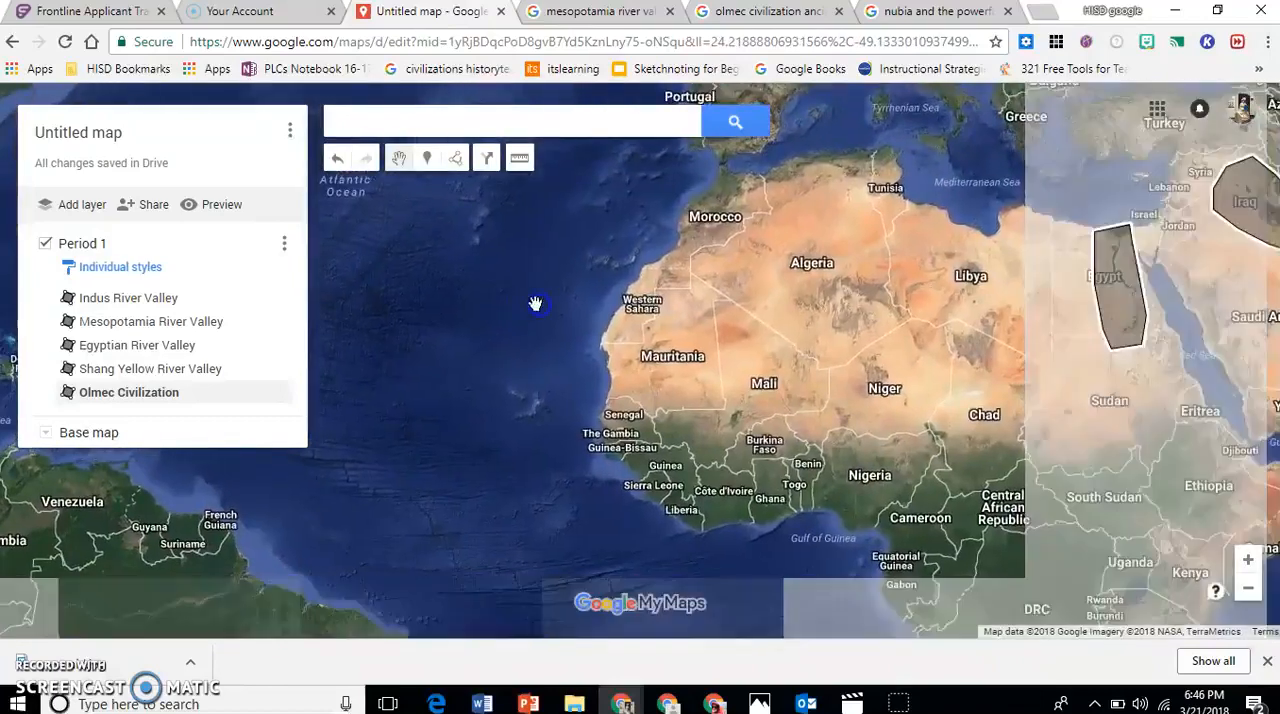
pyautogui.moveTo(766, 303); pyautogui.dragTo(552, 295)
pyautogui.moveTo(715, 258); pyautogui.dragTo(560, 286)
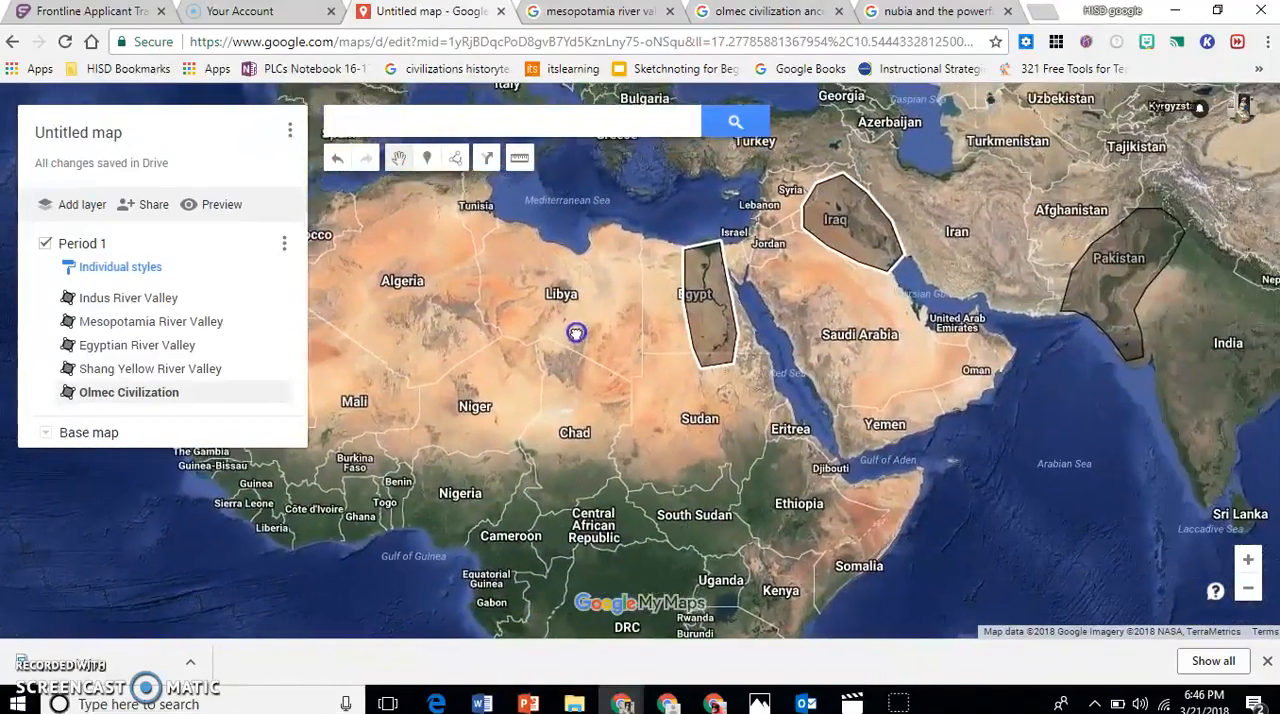
pyautogui.click(1248, 560)
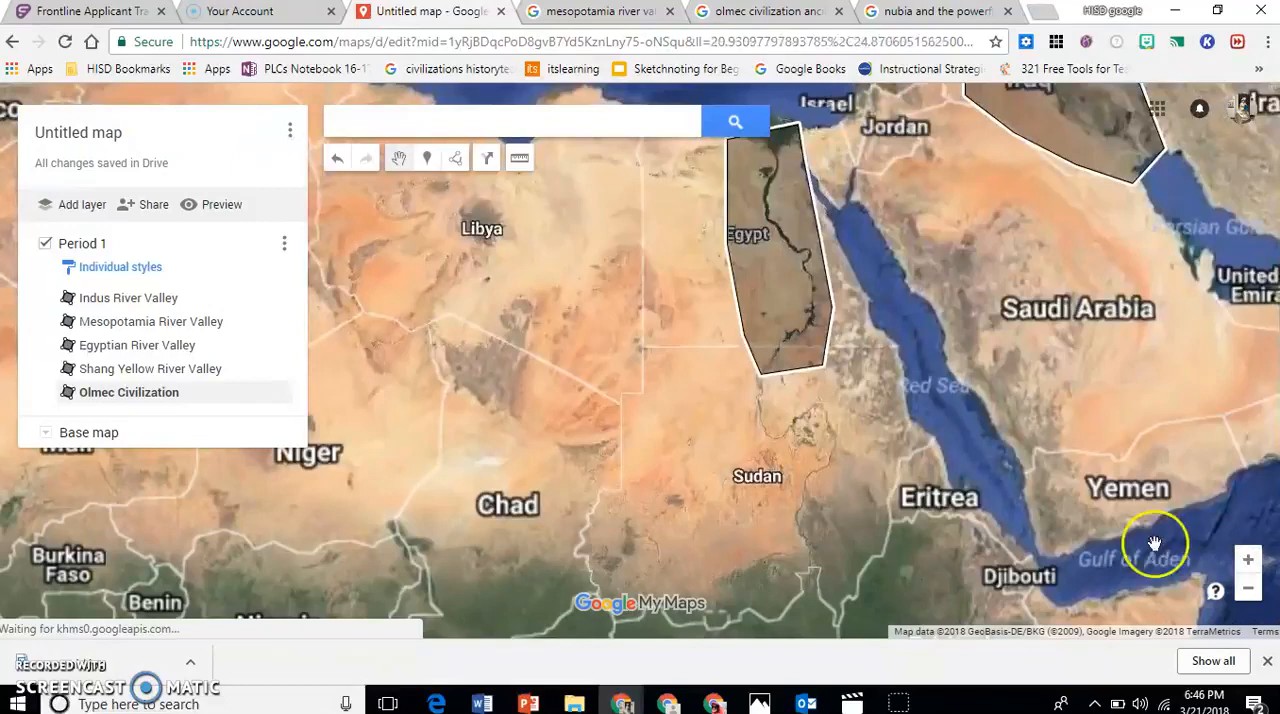
pyautogui.moveTo(951, 380); pyautogui.dragTo(772, 490)
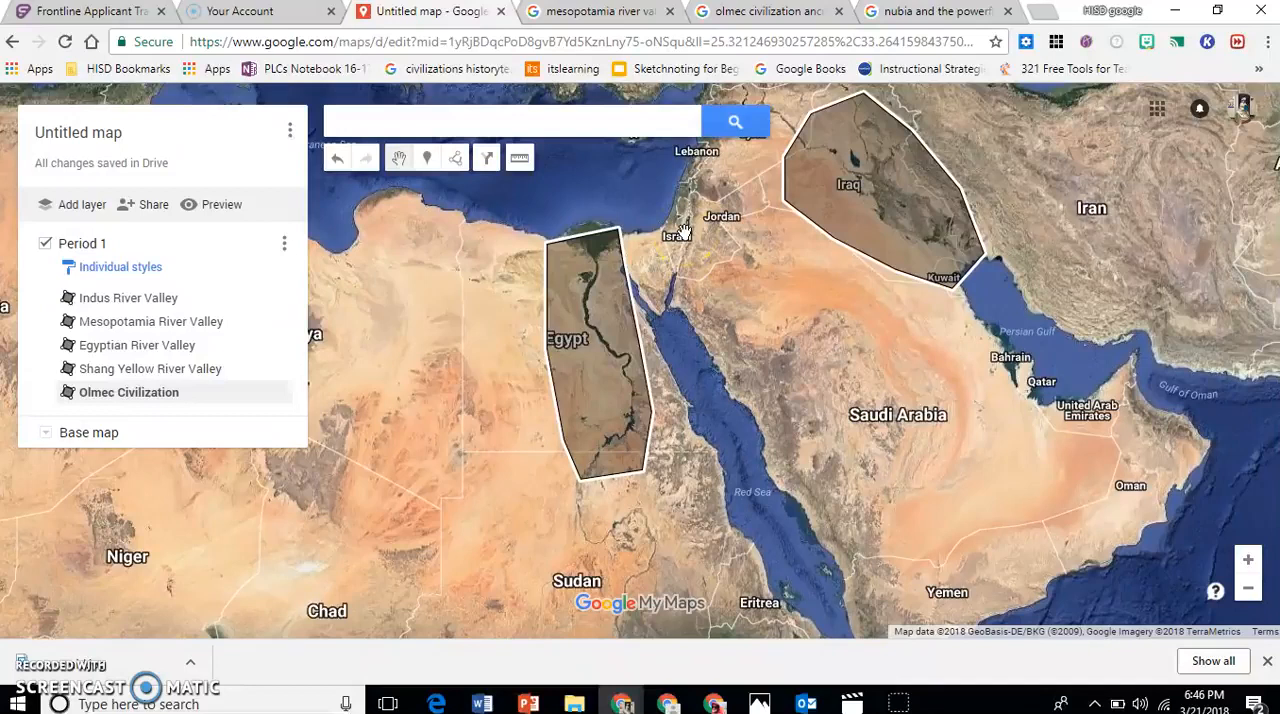
# In the Nubia search results tab, open the Ancient Origins article "Nubia and the Powerful Kingdom of Kush" and examine its map of Kush.
pyautogui.click(900, 12)
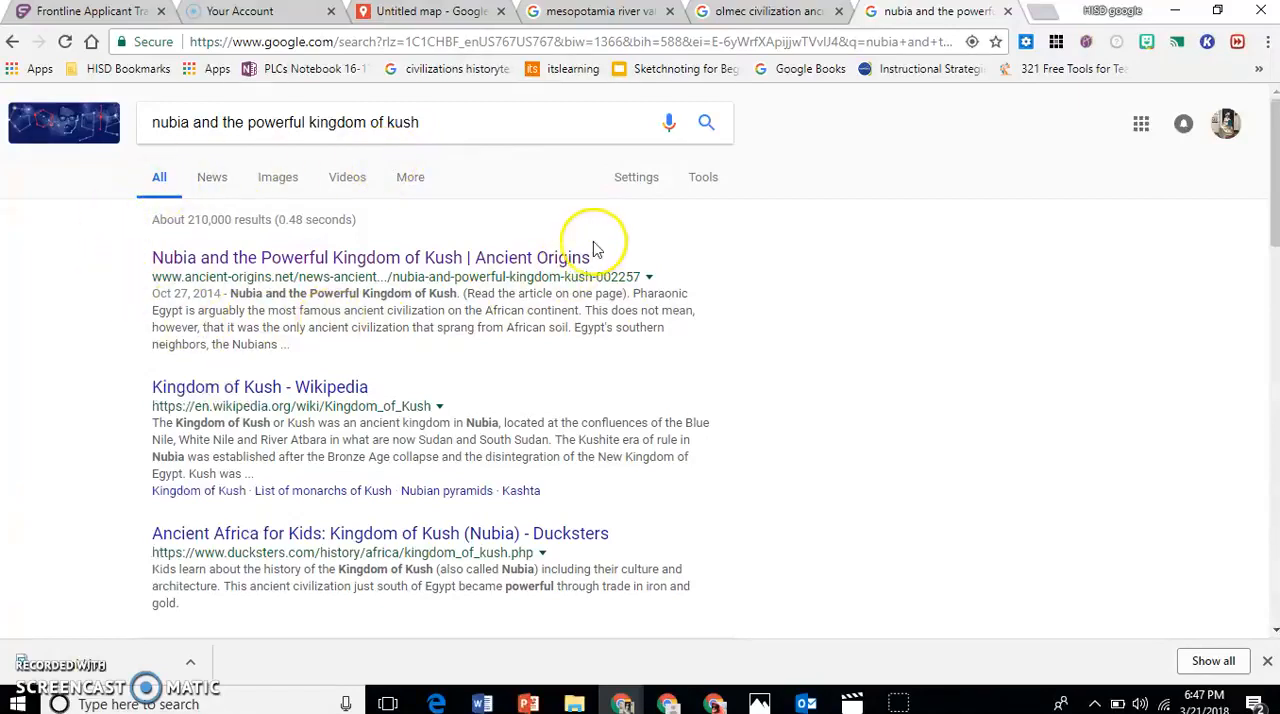
pyautogui.click(331, 259)
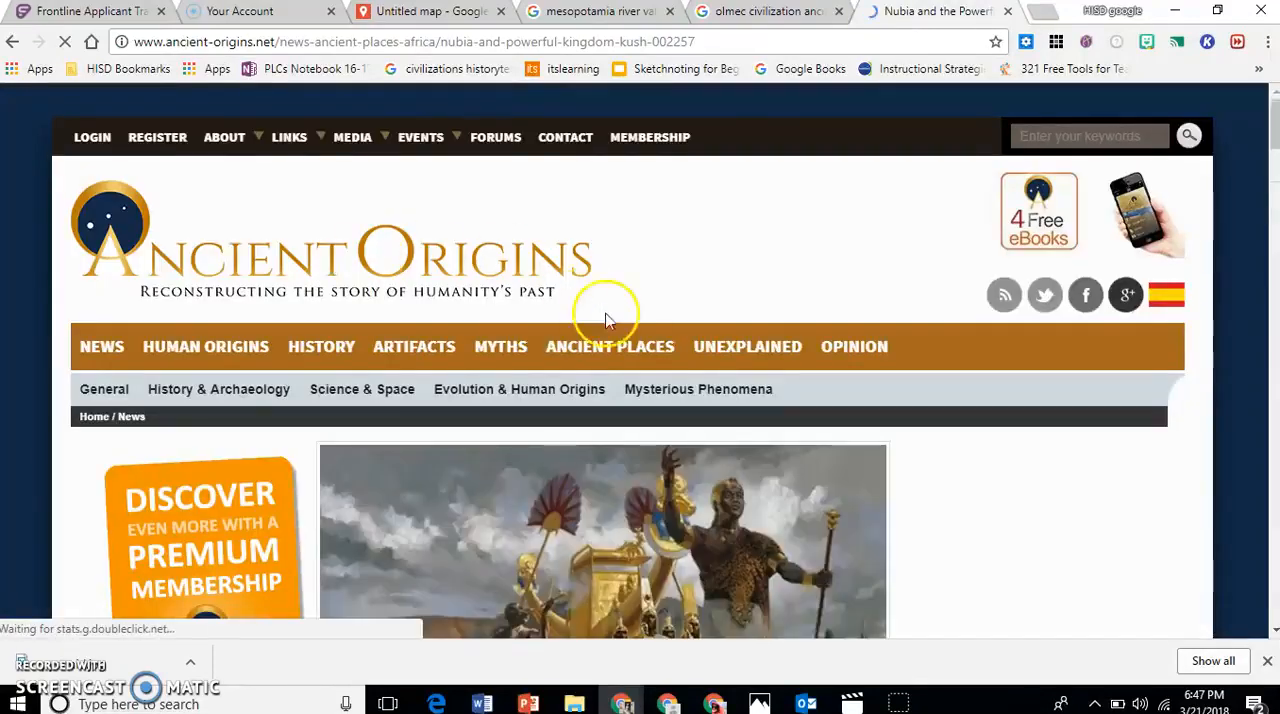
pyautogui.scroll(-1, 655, 506)
pyautogui.scroll(-2, 655, 506)
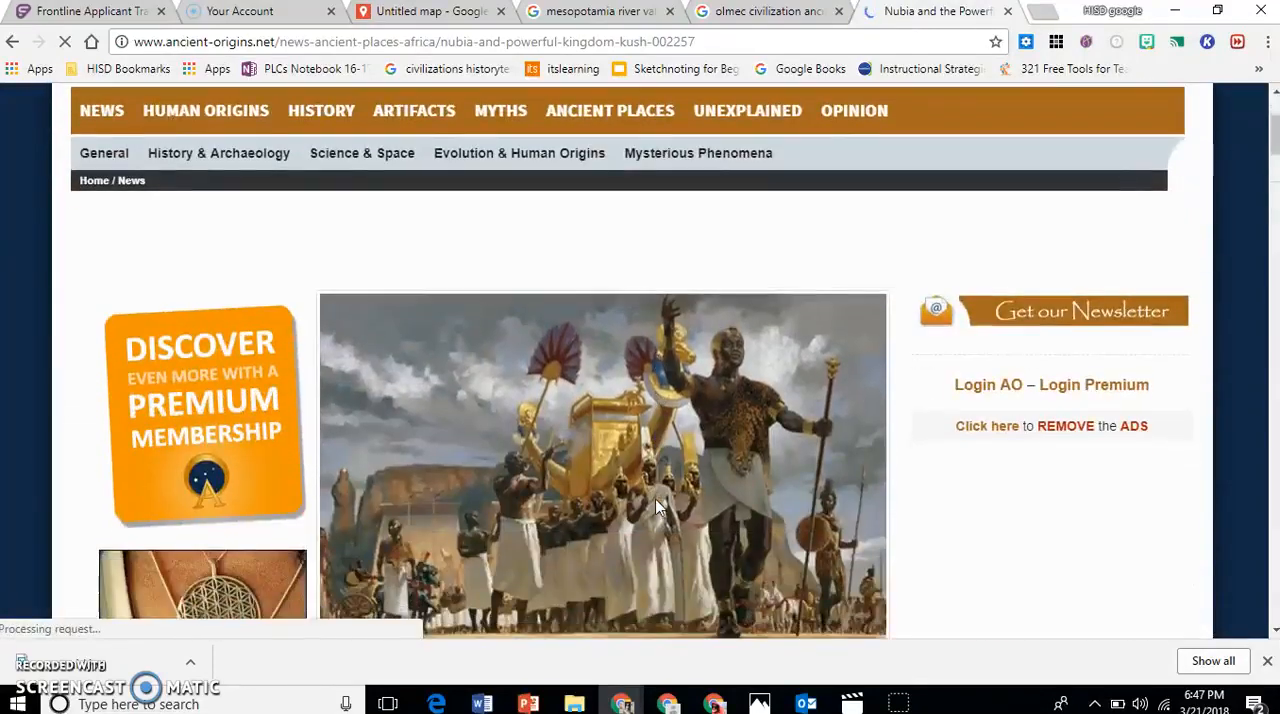
pyautogui.scroll(-4, 655, 506)
pyautogui.scroll(-3, 655, 506)
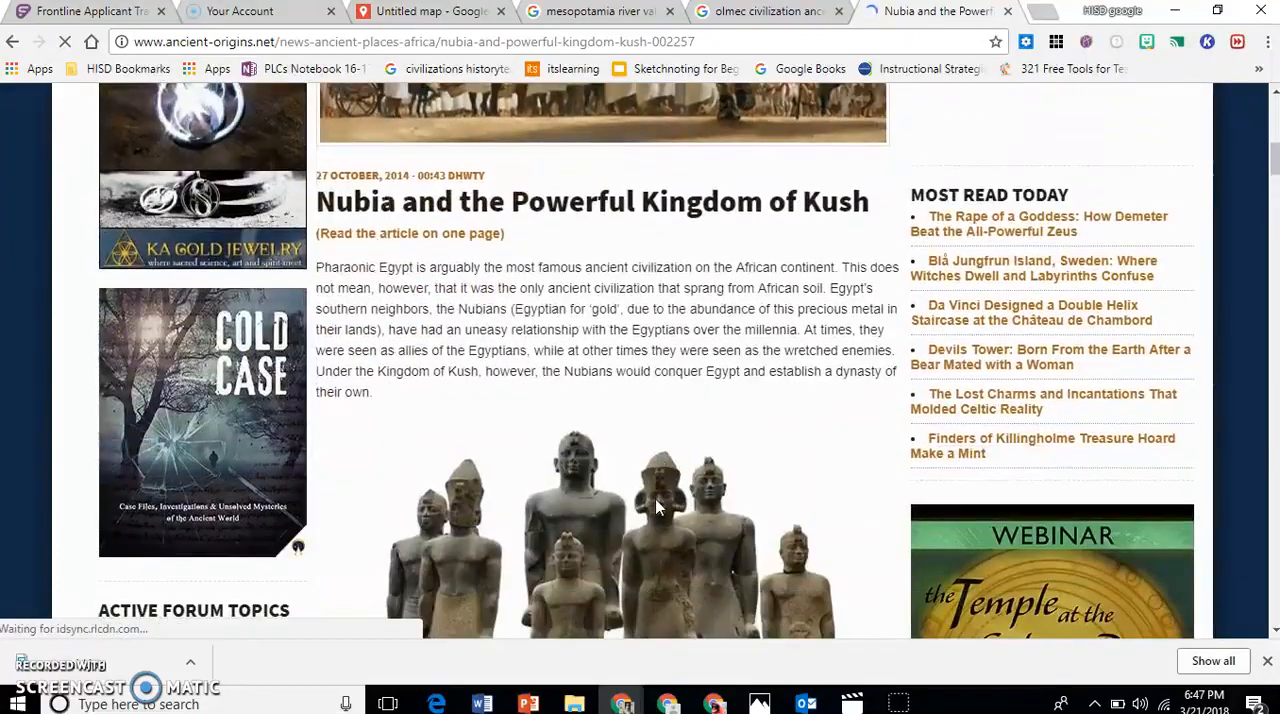
pyautogui.scroll(-1, 655, 506)
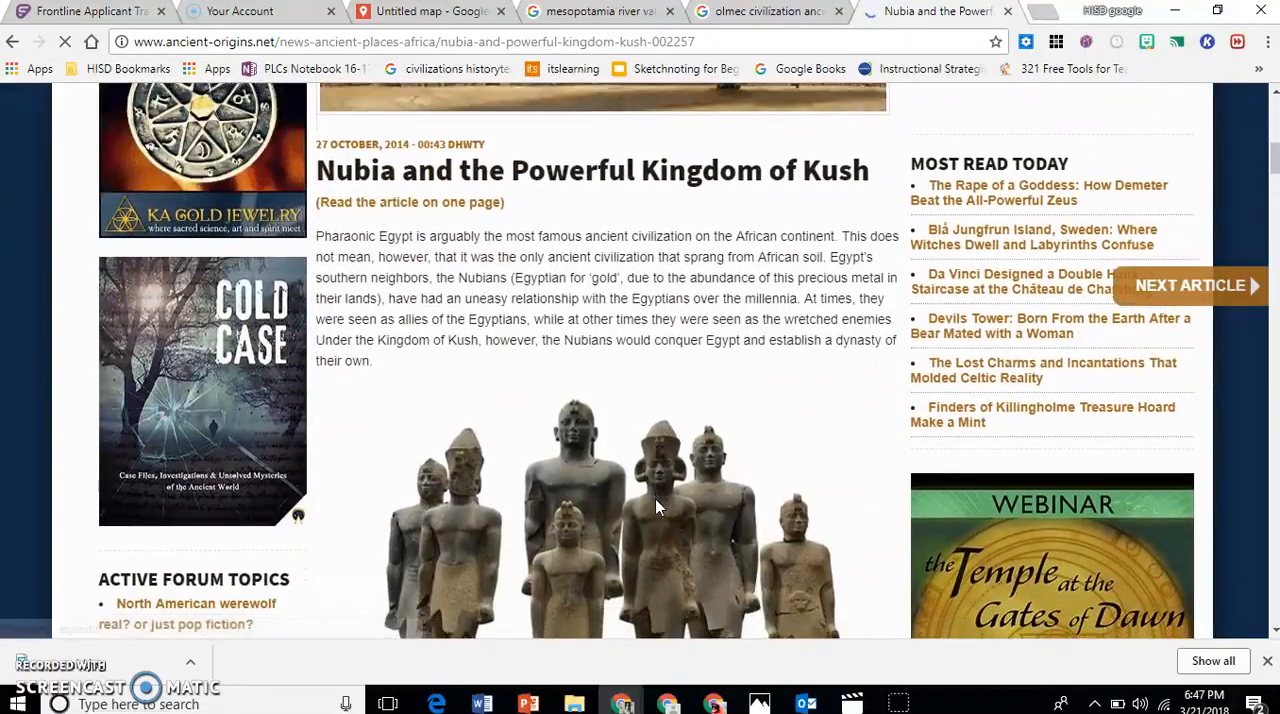
pyautogui.scroll(-3, 655, 506)
pyautogui.scroll(-2, 655, 506)
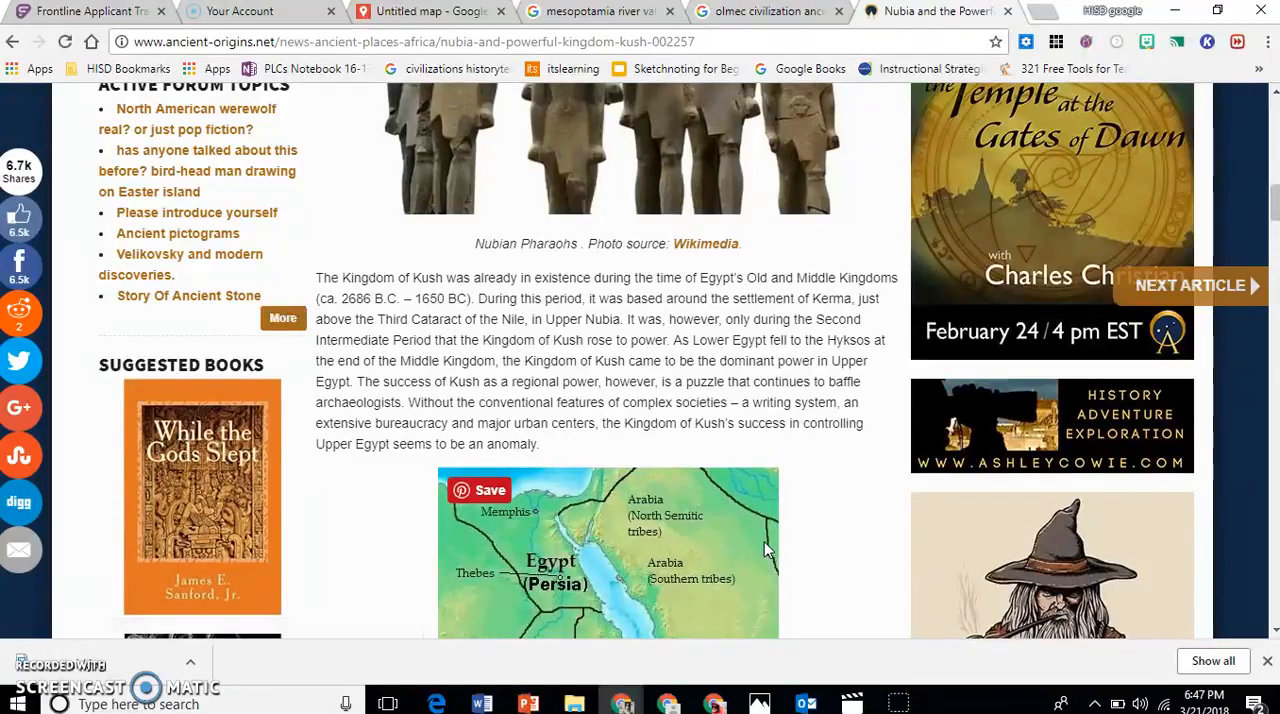
pyautogui.scroll(-2, 854, 560)
pyautogui.scroll(-2, 858, 563)
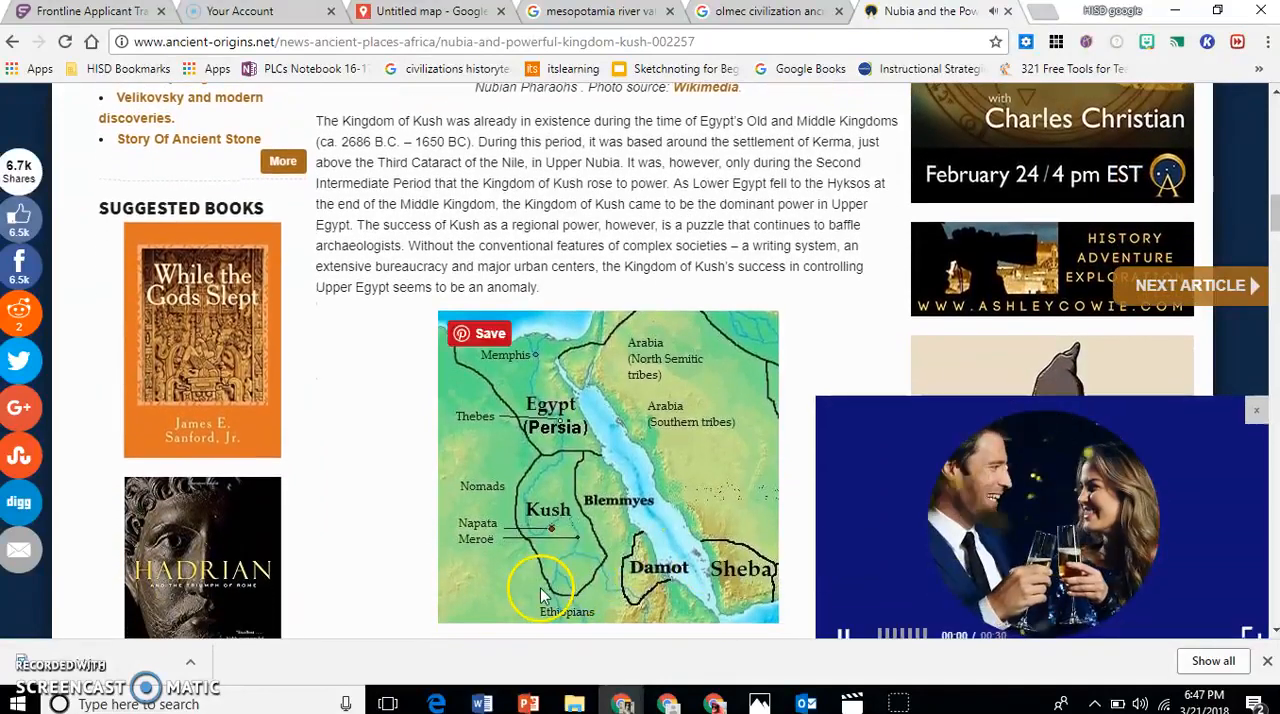
pyautogui.click(1259, 399)
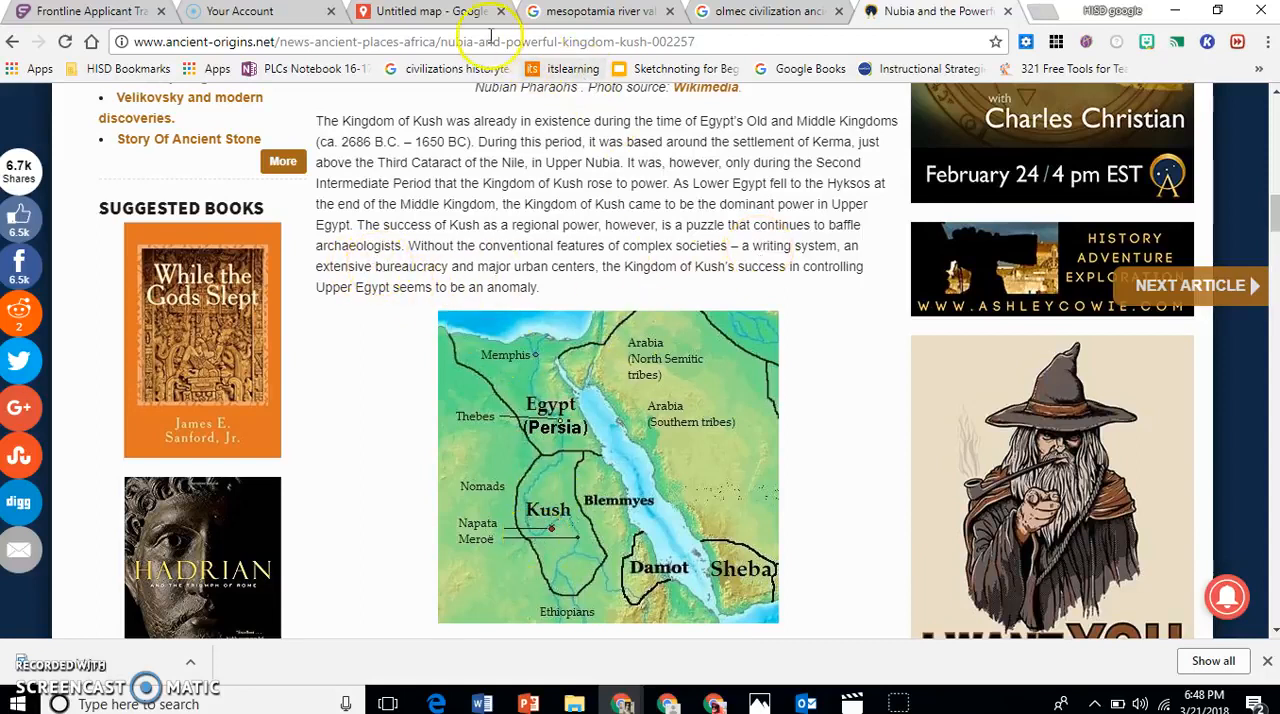
# In the Untitled map tab, add a marker inside the Egyptian River Valley shape and title it "Nubia - Kingdom of Kush".
pyautogui.click(458, 13)
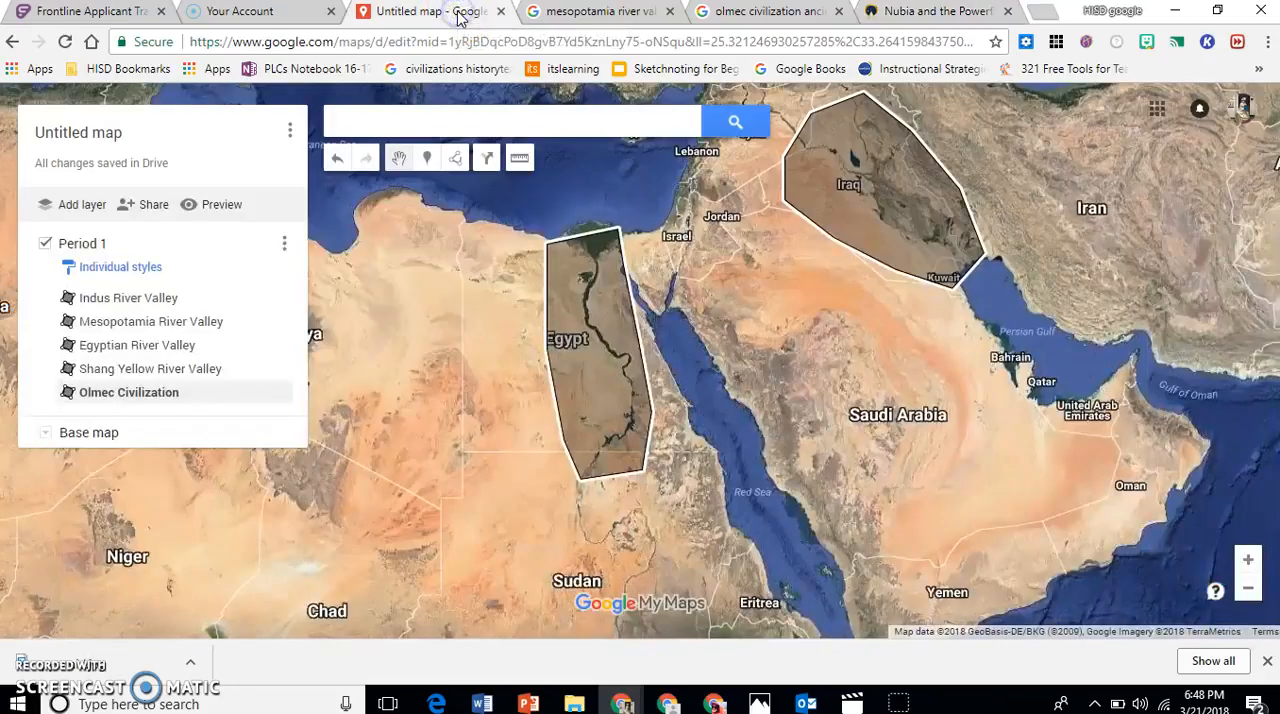
pyautogui.click(428, 160)
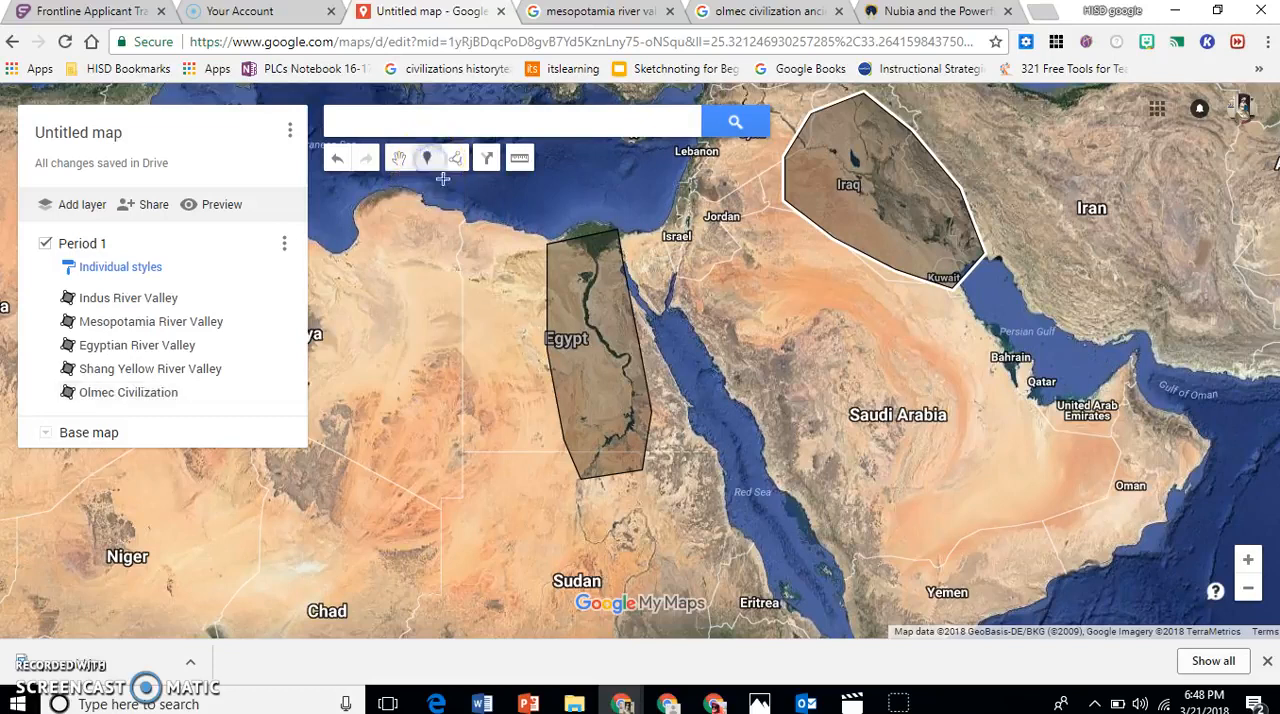
pyautogui.click(586, 388)
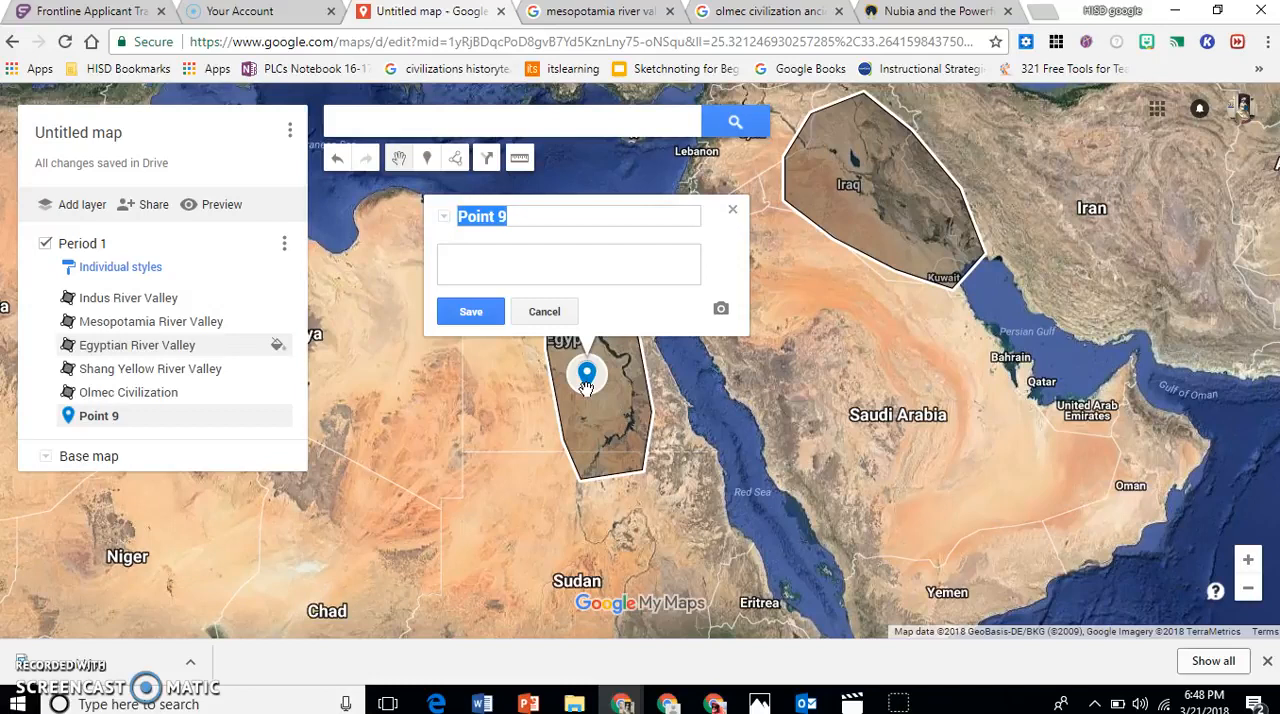
pyautogui.write('Nubia - Kingdom of Kush')
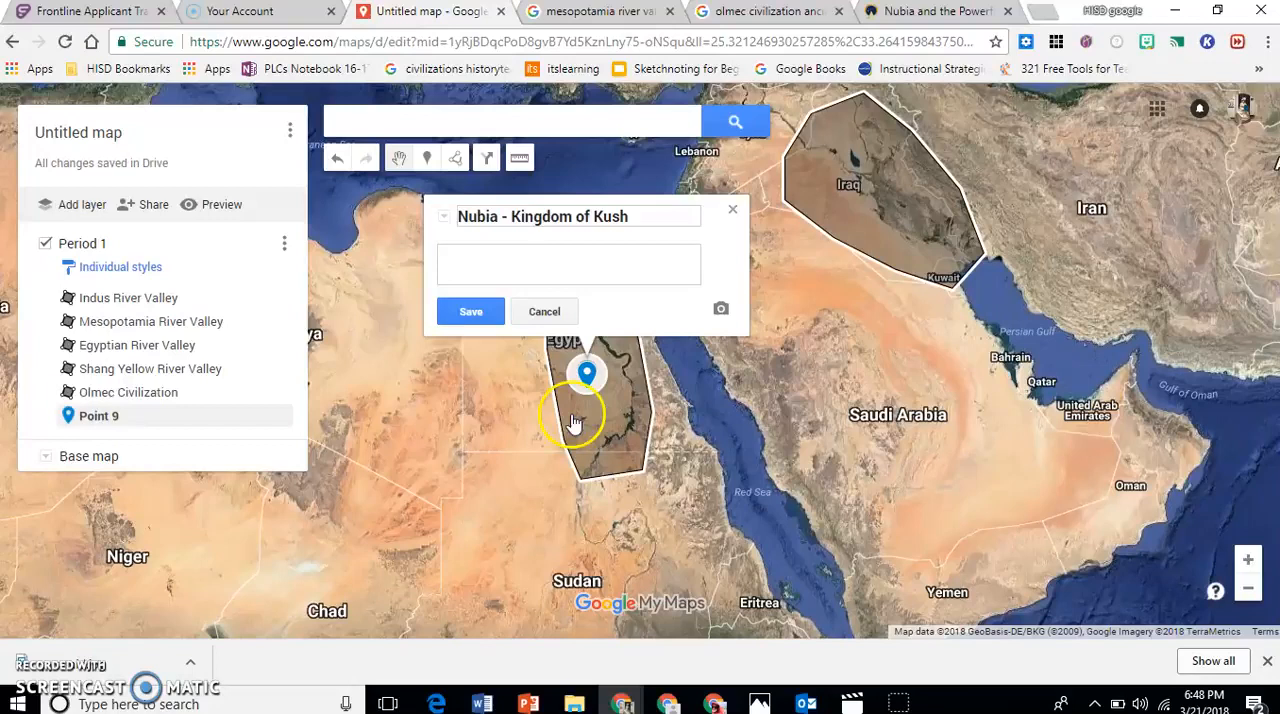
# Save the description "Nubia is an area of Egypt and Kush was a powerful kingdom that rose up in that area during the time of the Egyptian Pharaohs.".
pyautogui.click(484, 259)
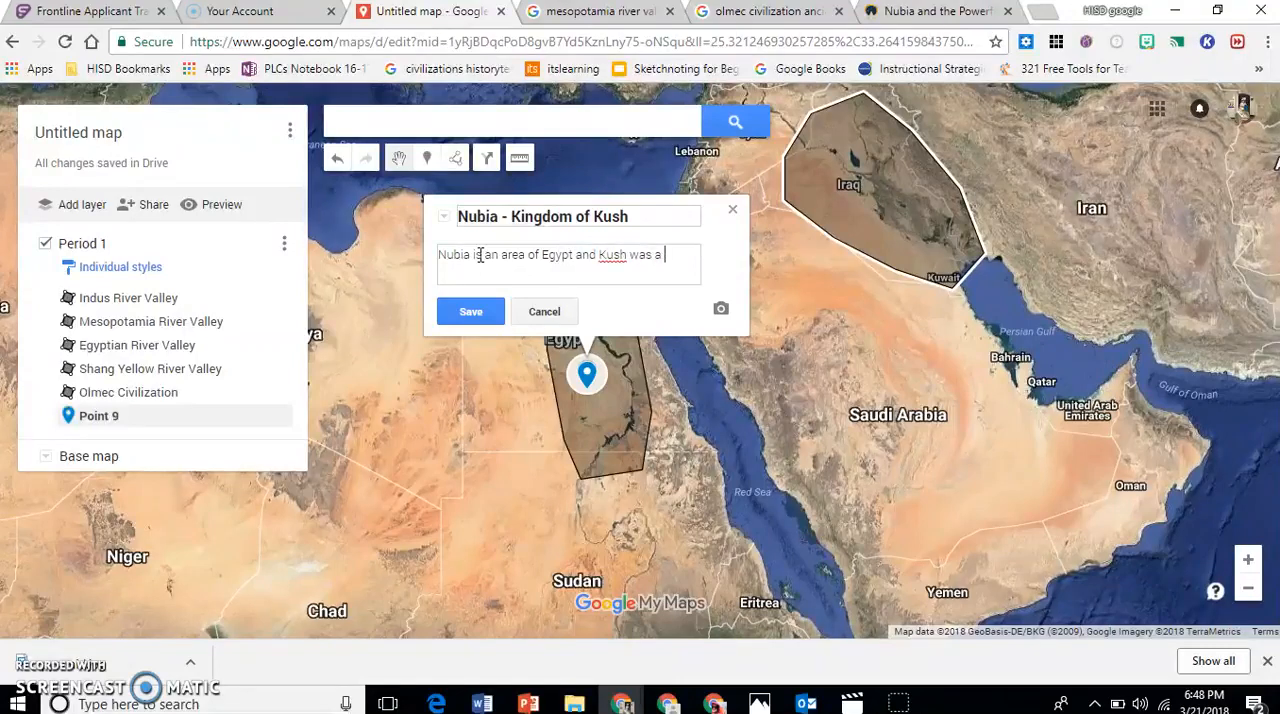
pyautogui.write('ful kingdom that rose up in that area du')
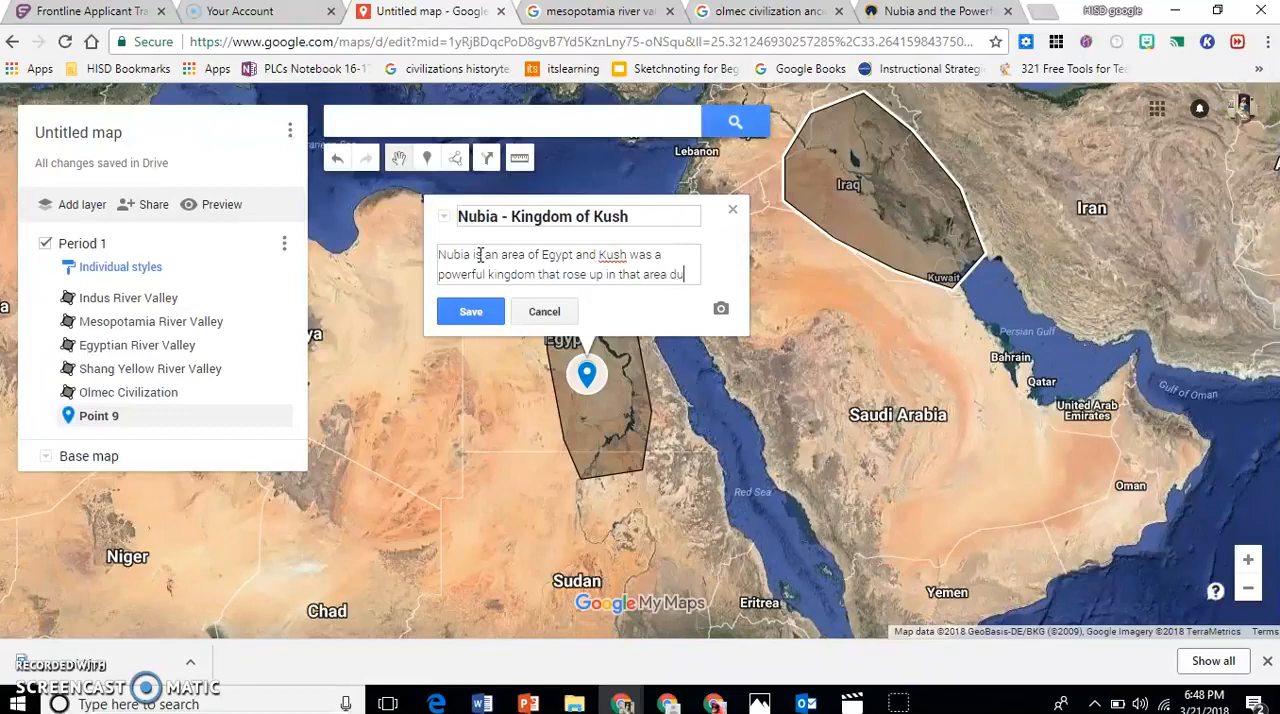
pyautogui.write('g the time of the Egyptian Pharaohs.')
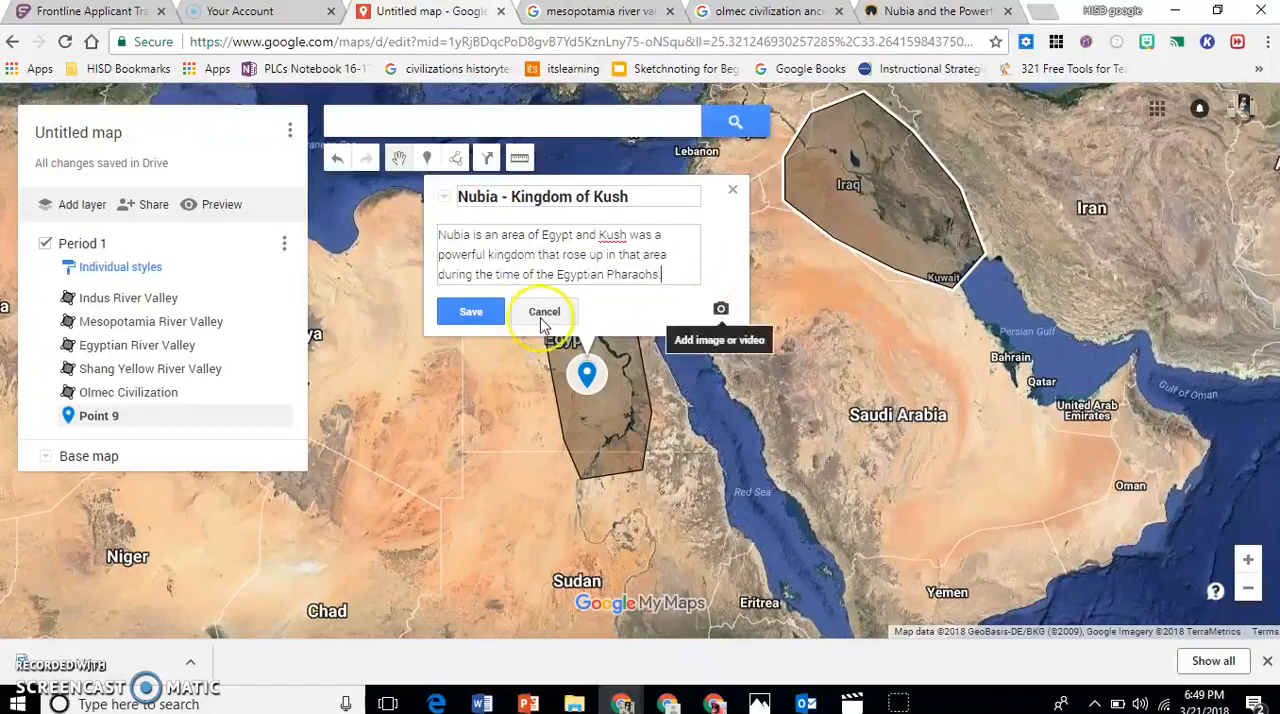
pyautogui.click(486, 314)
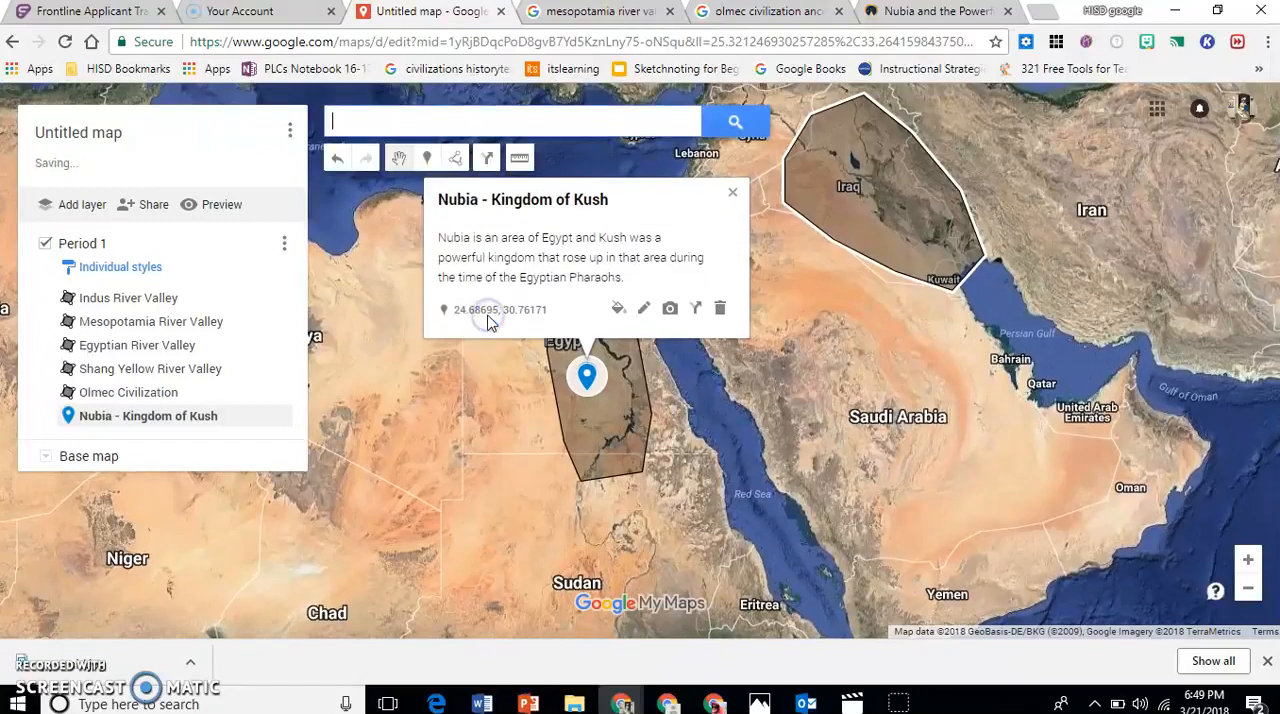
pyautogui.click(732, 192)
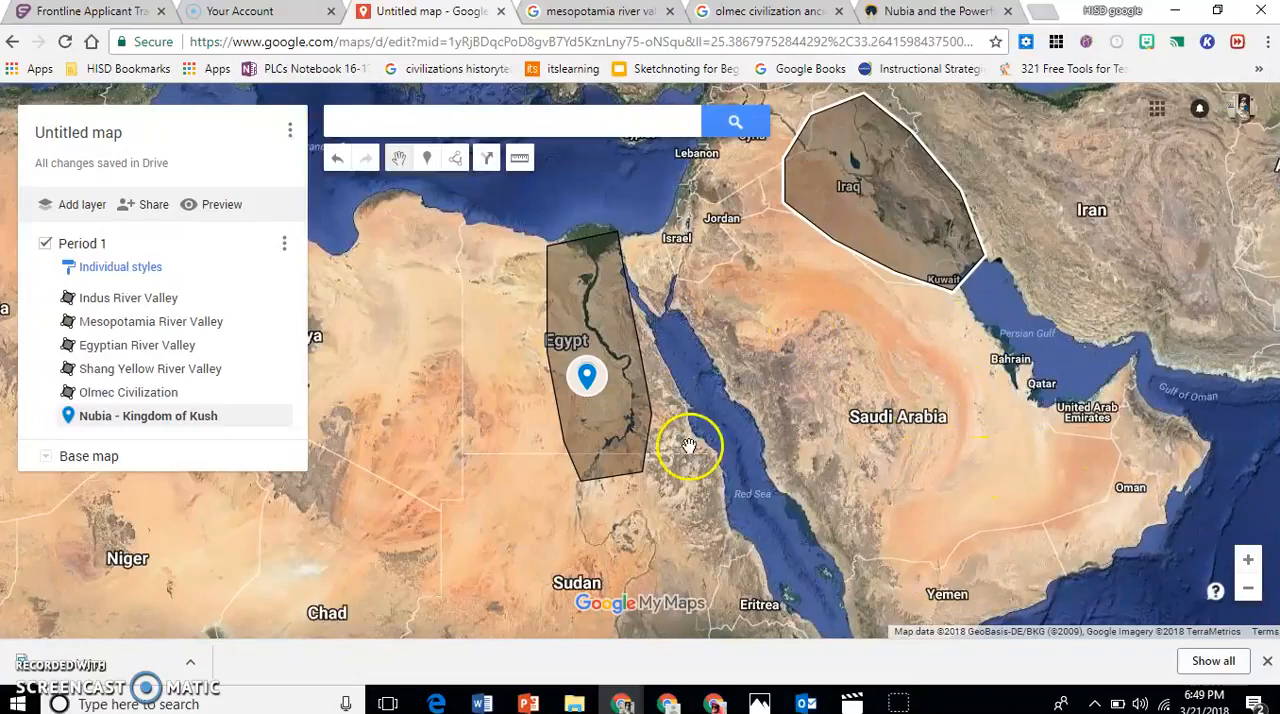
# Review the details of the Nubia - Kingdom of Kush marker and the surrounding Egyptian River Valley shape.
pyautogui.click(594, 380)
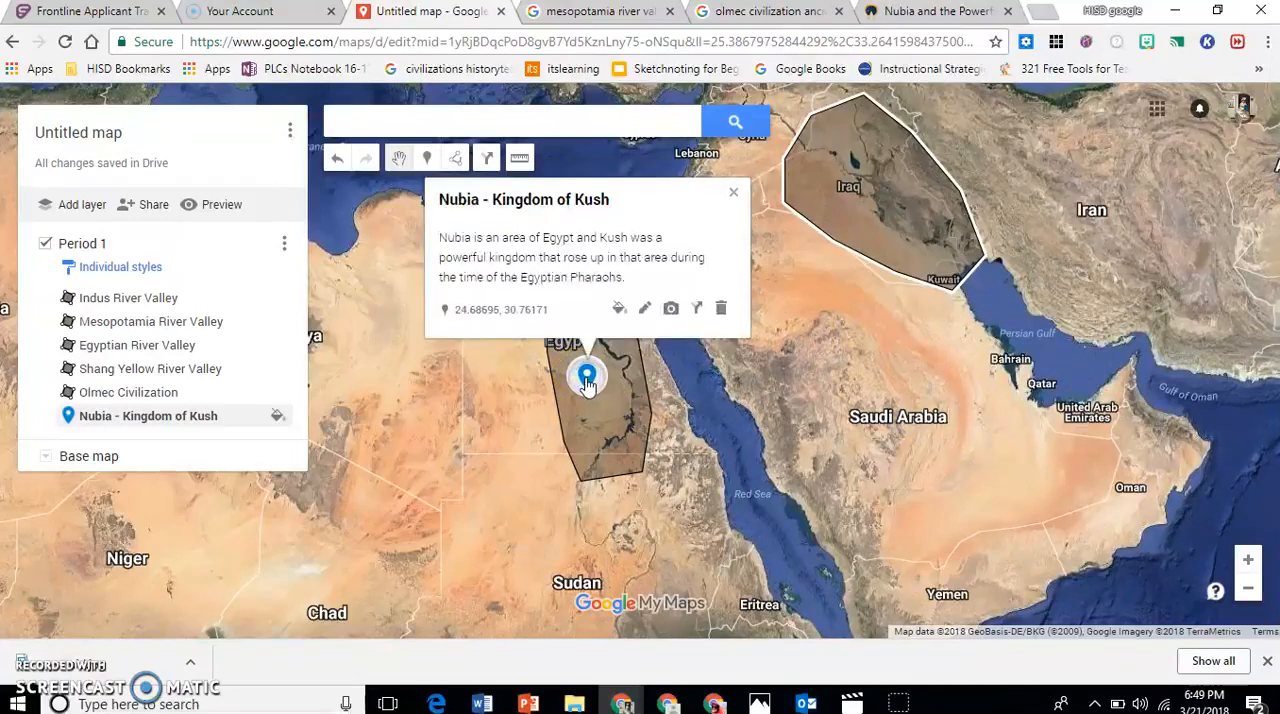
pyautogui.click(611, 423)
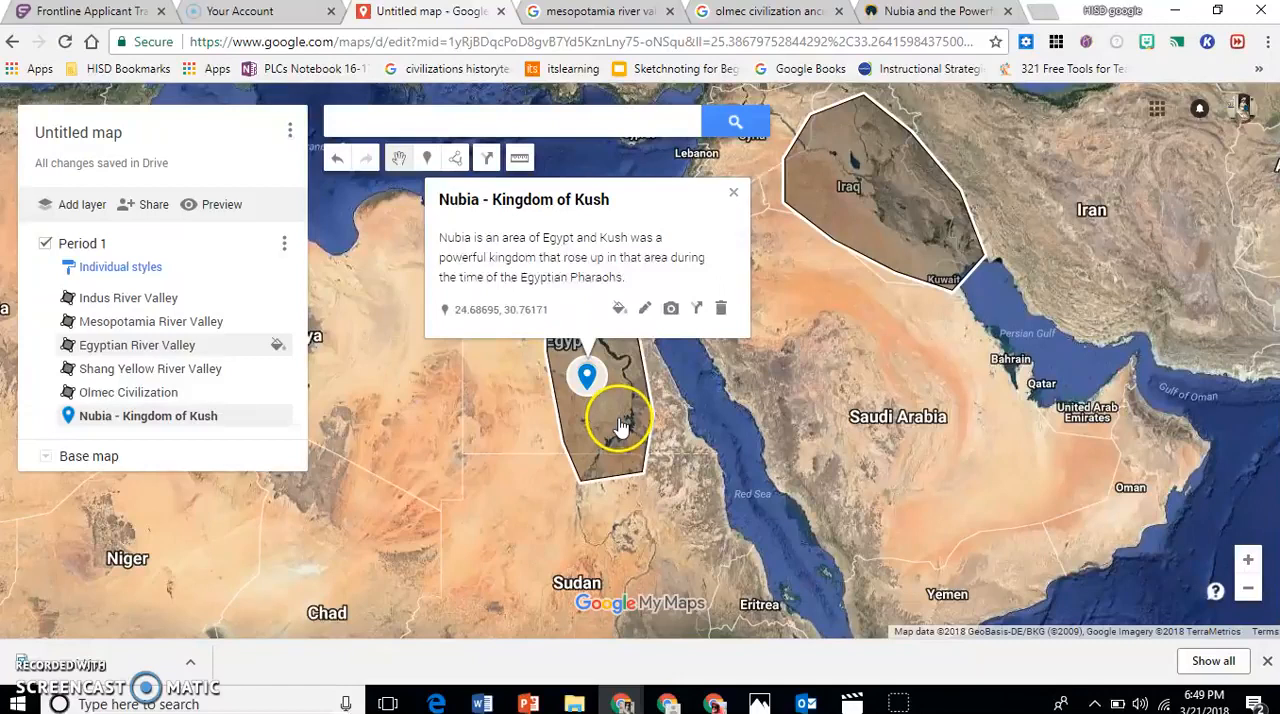
pyautogui.click(881, 365)
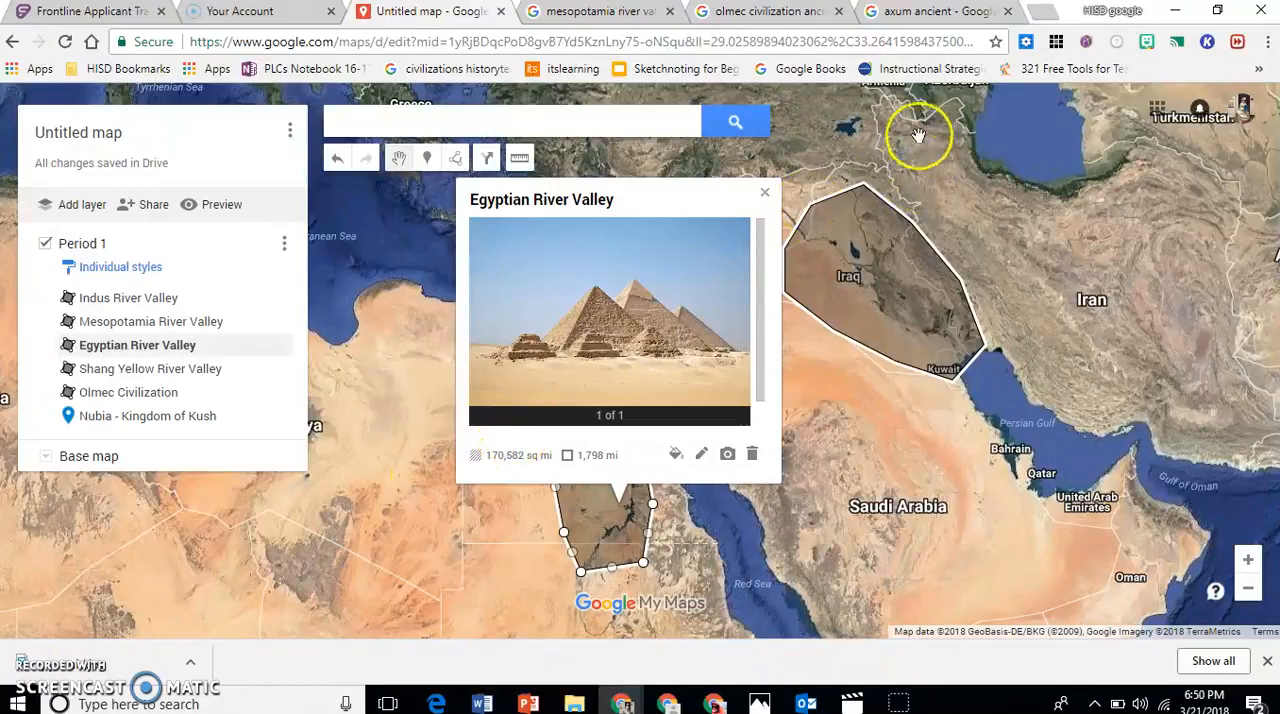
# In the axum ancient browser tab, check the location of Aksum on the Ducksters map of Africa.
pyautogui.click(921, 21)
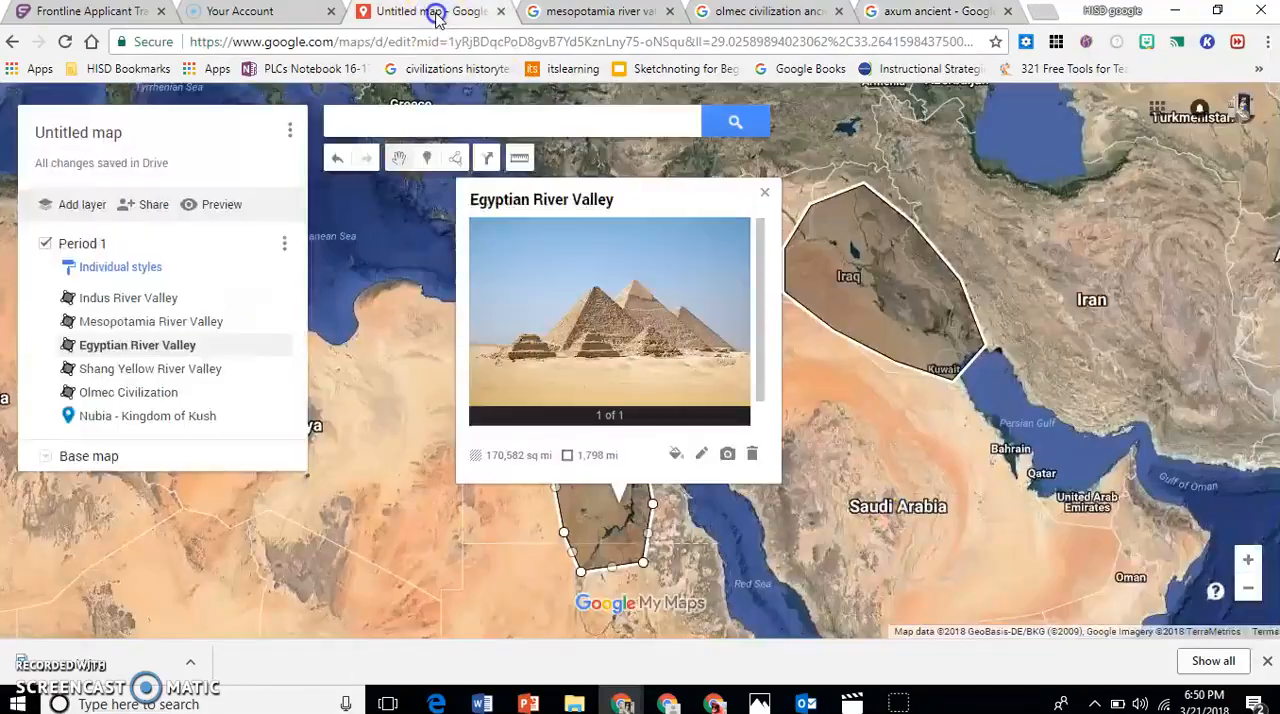
# In the Untitled map tab, outline a closed shape along the Red Sea coast from Eritrea past Djibouti and inland across northern Ethiopia.
pyautogui.click(428, 12)
pyautogui.moveTo(738, 574); pyautogui.dragTo(559, 234)
pyautogui.moveTo(640, 402); pyautogui.dragTo(564, 330)
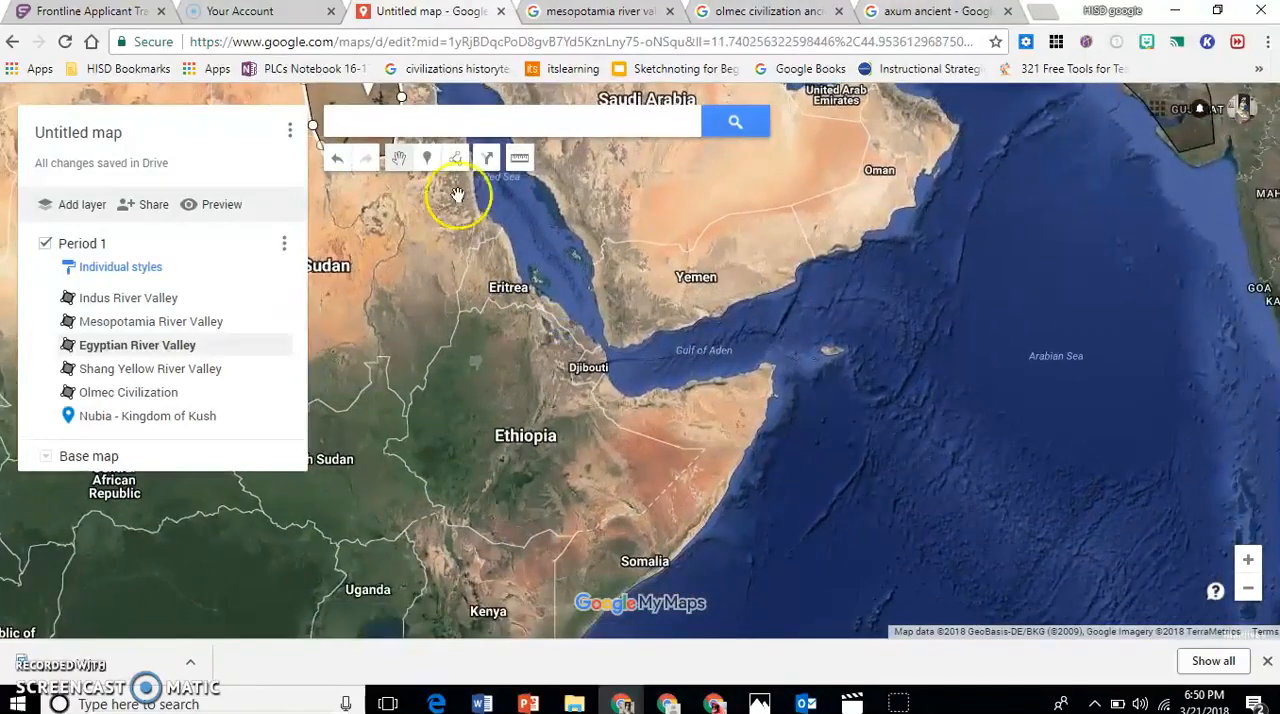
pyautogui.click(455, 158)
pyautogui.click(459, 188)
pyautogui.click(506, 245)
pyautogui.click(489, 323)
pyautogui.click(580, 409)
pyautogui.click(621, 441)
pyautogui.click(642, 403)
pyautogui.click(614, 386)
pyautogui.click(606, 361)
pyautogui.click(590, 341)
pyautogui.click(575, 322)
pyautogui.click(558, 307)
pyautogui.click(533, 291)
pyautogui.click(520, 276)
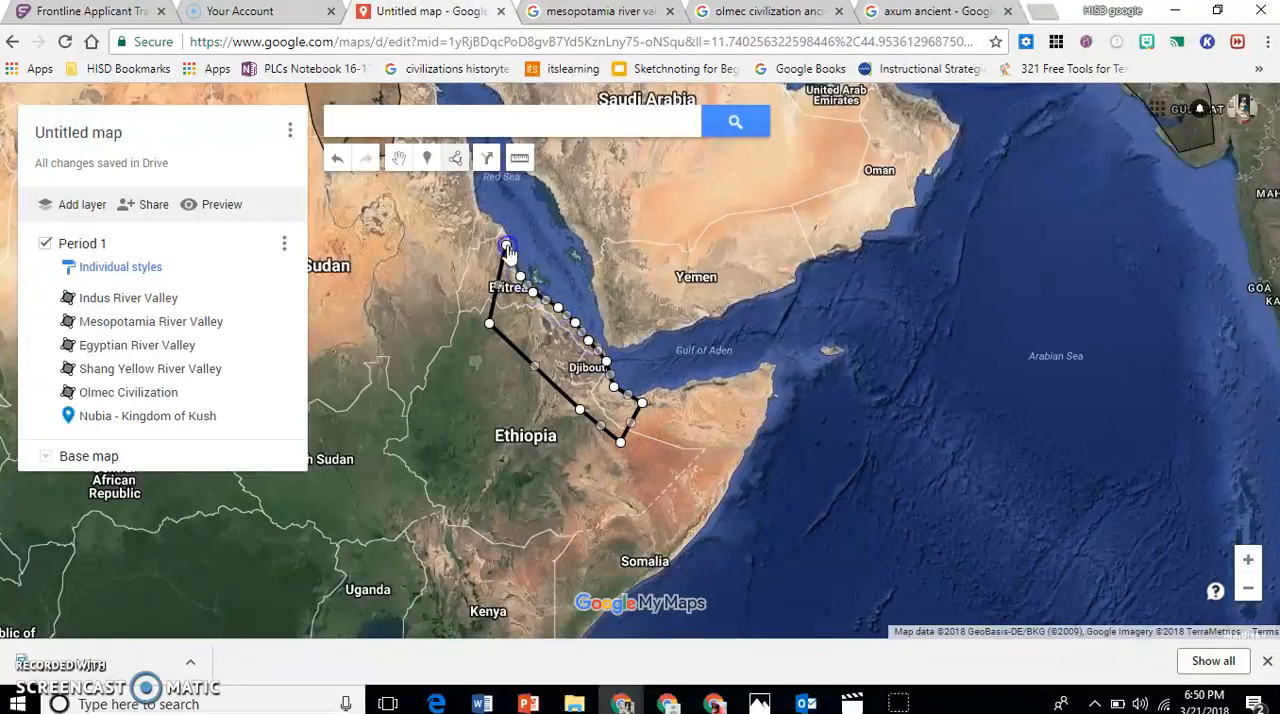
pyautogui.click(506, 246)
# Title the new shape "Kingdom of Axum" and save it with the description "Modern day Northern Ethiopia".
pyautogui.write('Kingdom of Ax')
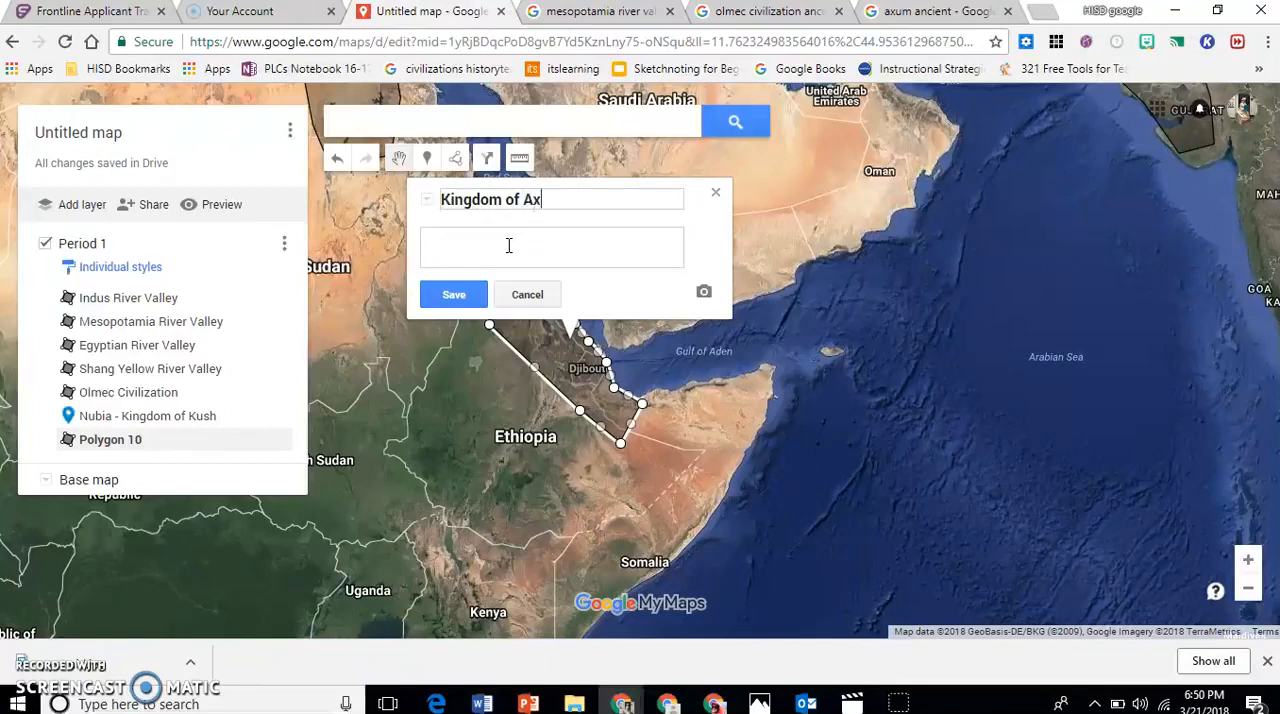
pyautogui.click(490, 244)
pyautogui.click(458, 244)
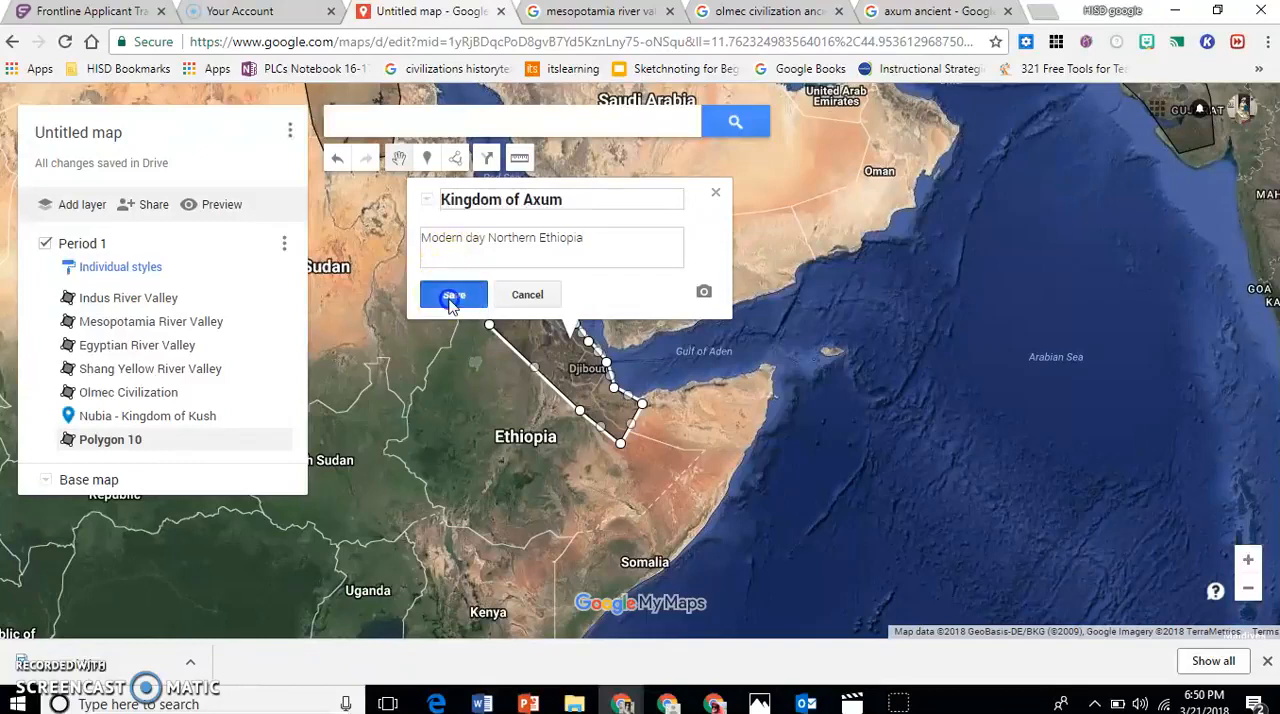
pyautogui.click(451, 294)
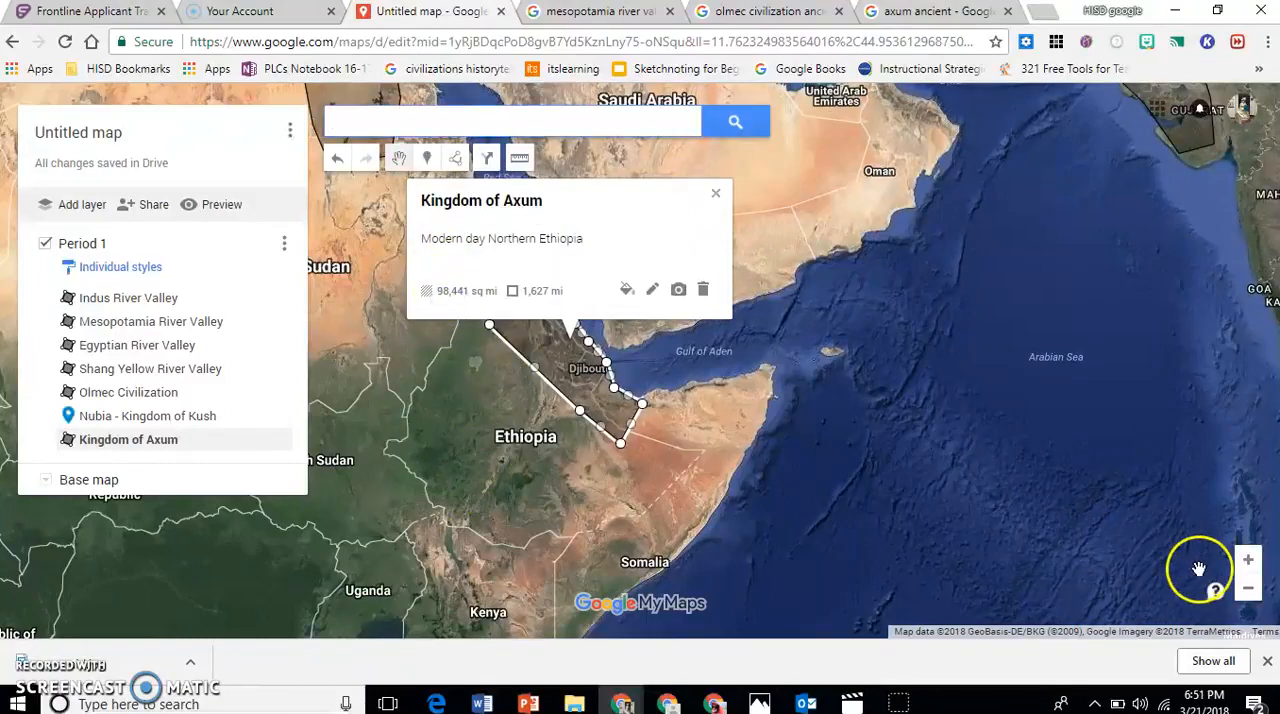
# Close the Kingdom of Axum details and review the marked civilizations across Africa, Asia and the Americas.
pyautogui.click(1250, 590)
pyautogui.click(1249, 591)
pyautogui.click(1249, 591)
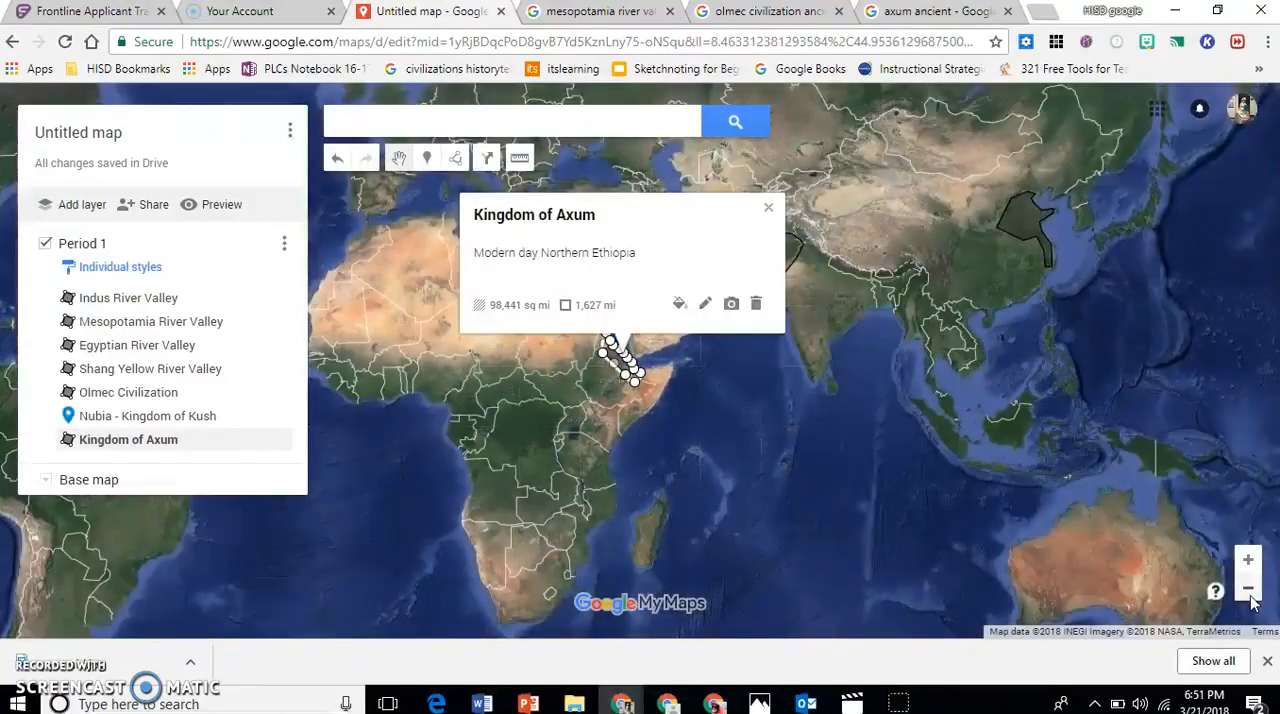
pyautogui.click(1249, 591)
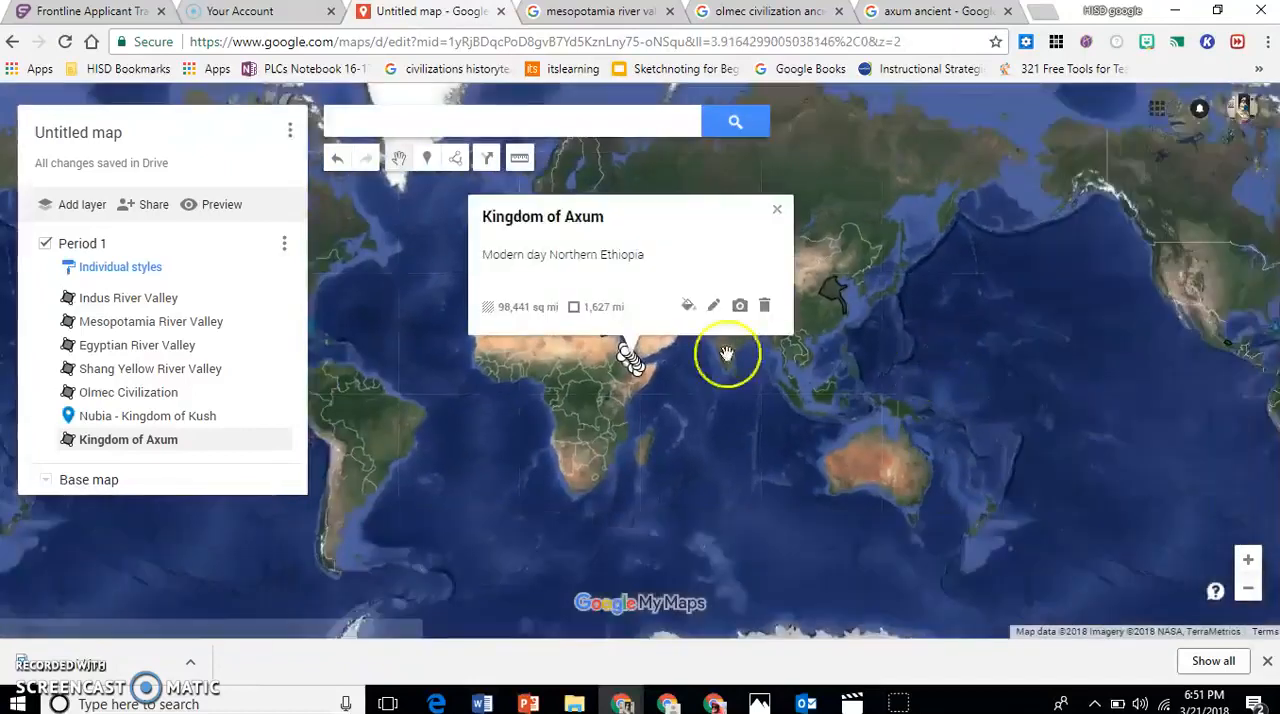
pyautogui.click(777, 209)
pyautogui.moveTo(533, 375); pyautogui.dragTo(736, 413)
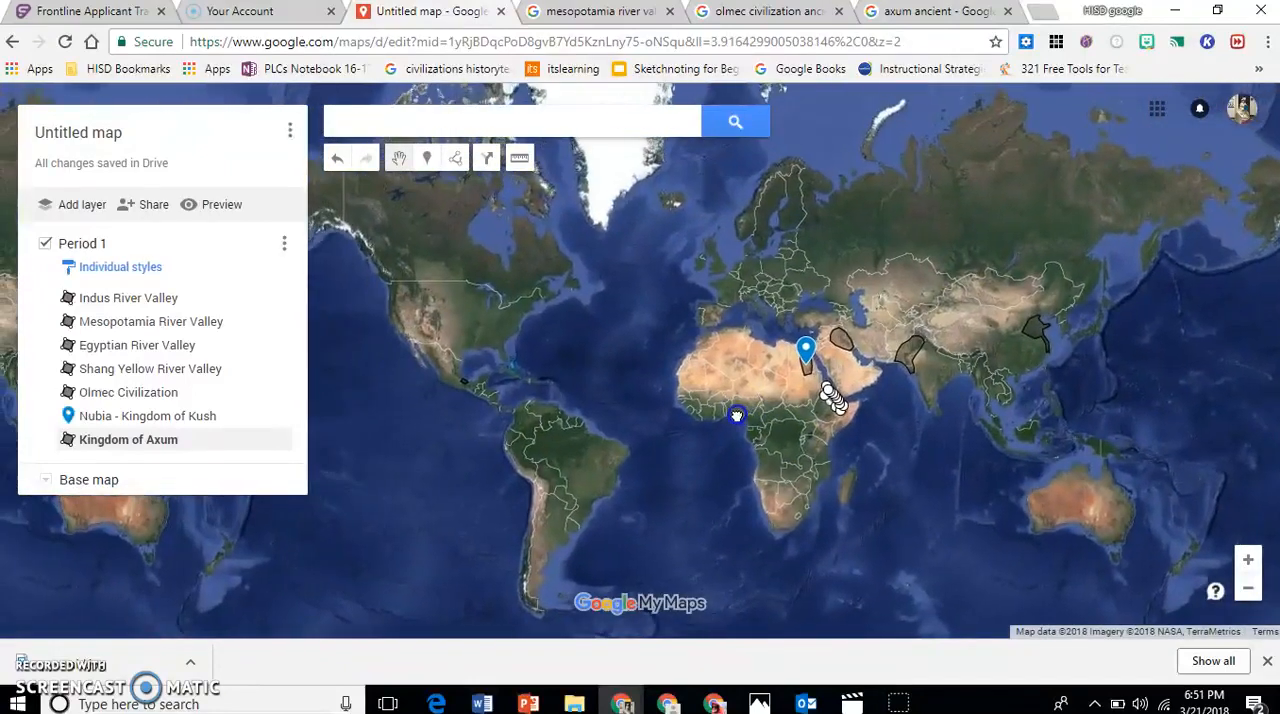
pyautogui.click(1248, 562)
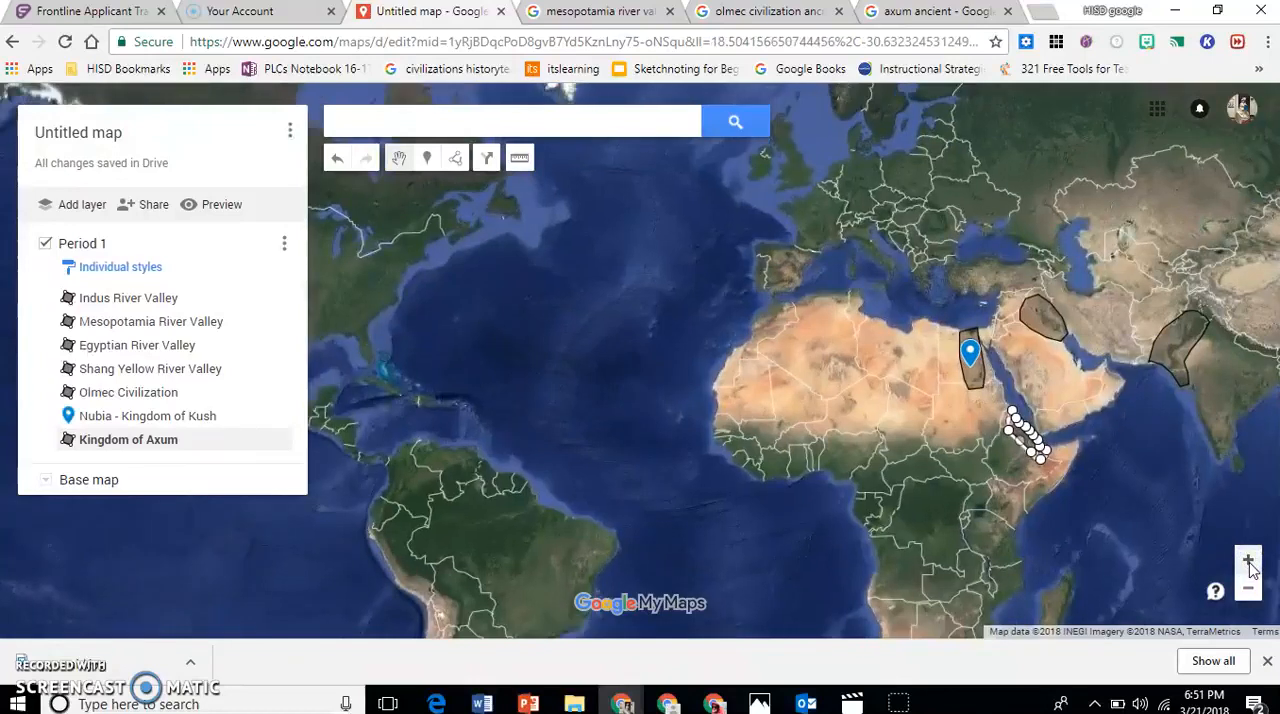
pyautogui.moveTo(943, 480); pyautogui.dragTo(798, 478)
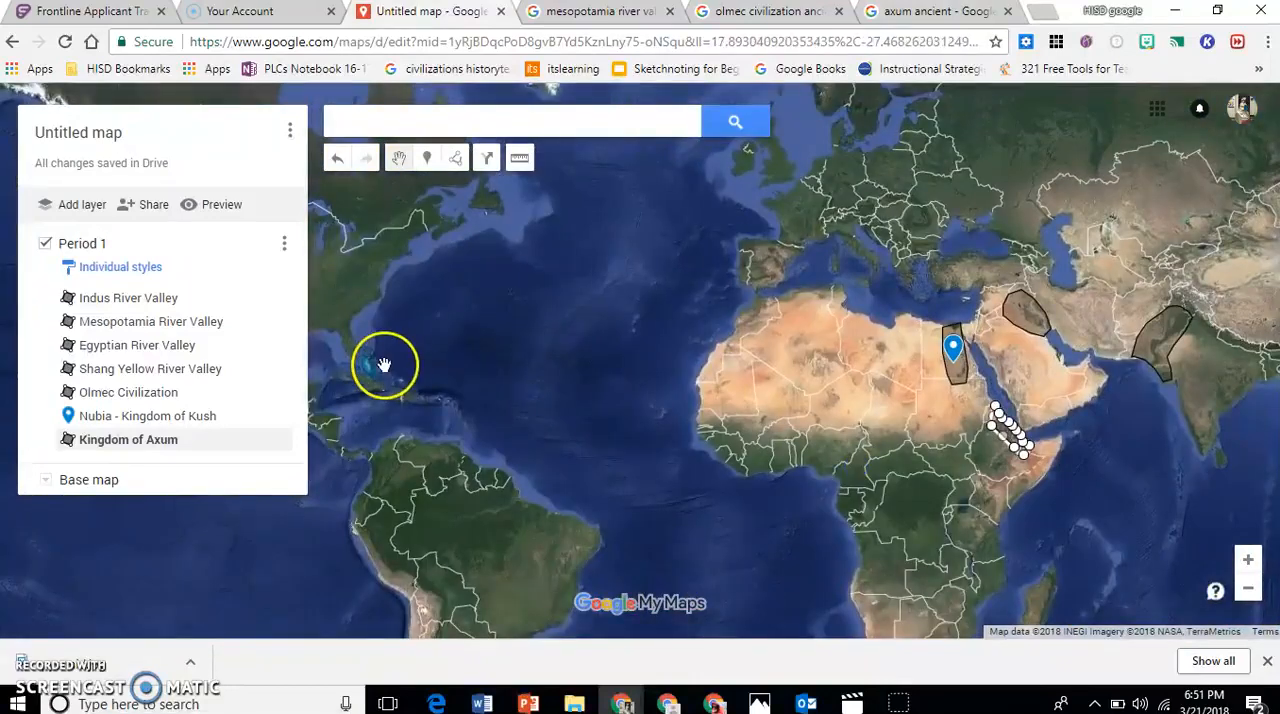
pyautogui.moveTo(380, 362); pyautogui.dragTo(500, 312)
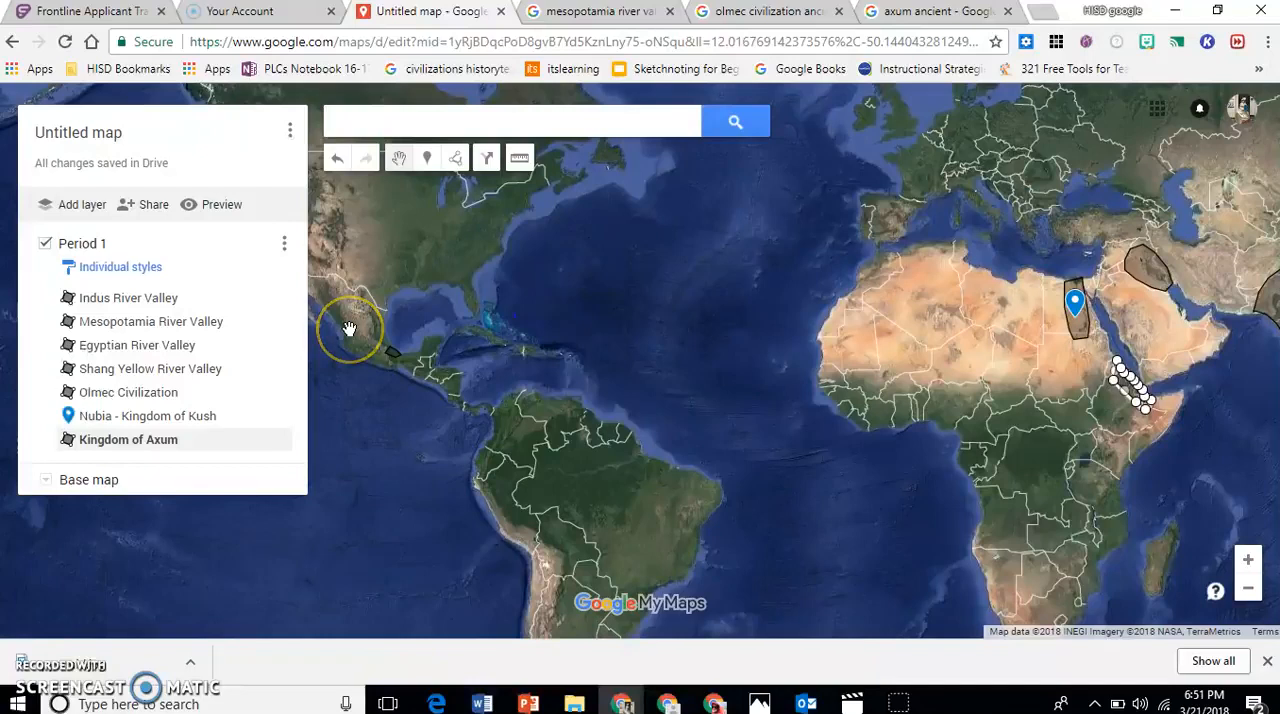
# Add a new layer to the map and name it "Period 2".
pyautogui.moveTo(283, 318)
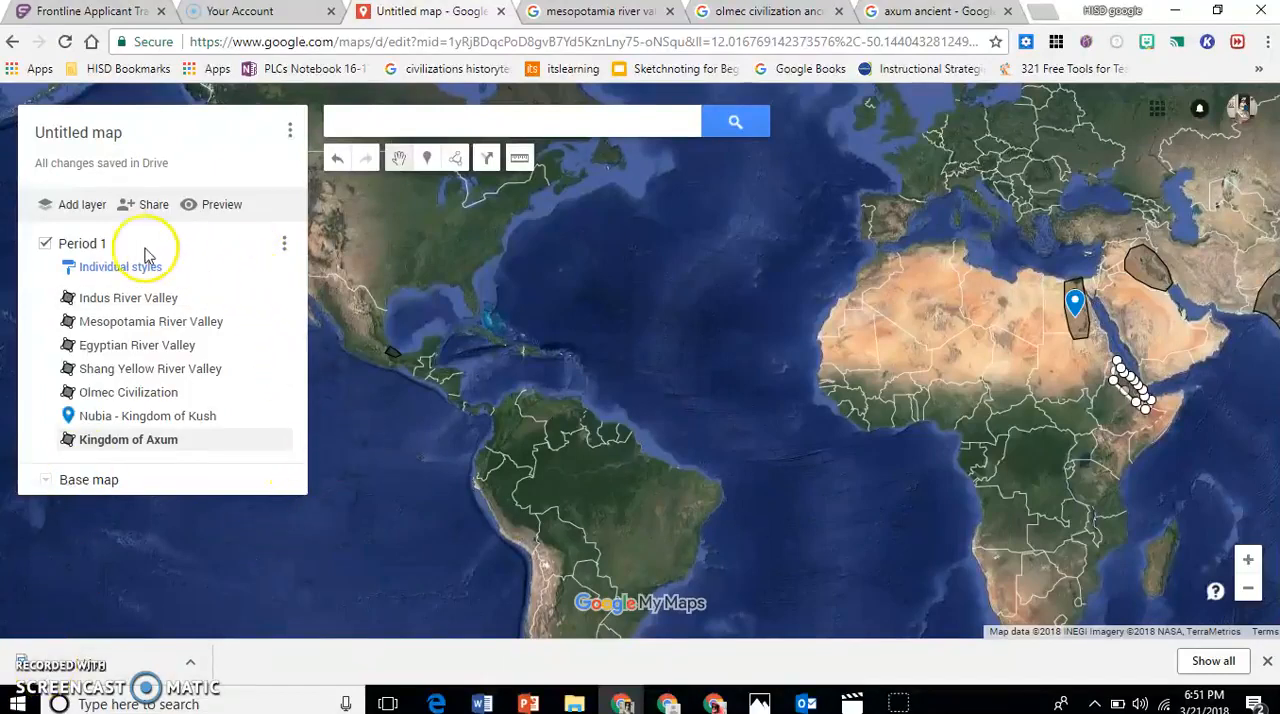
pyautogui.click(68, 210)
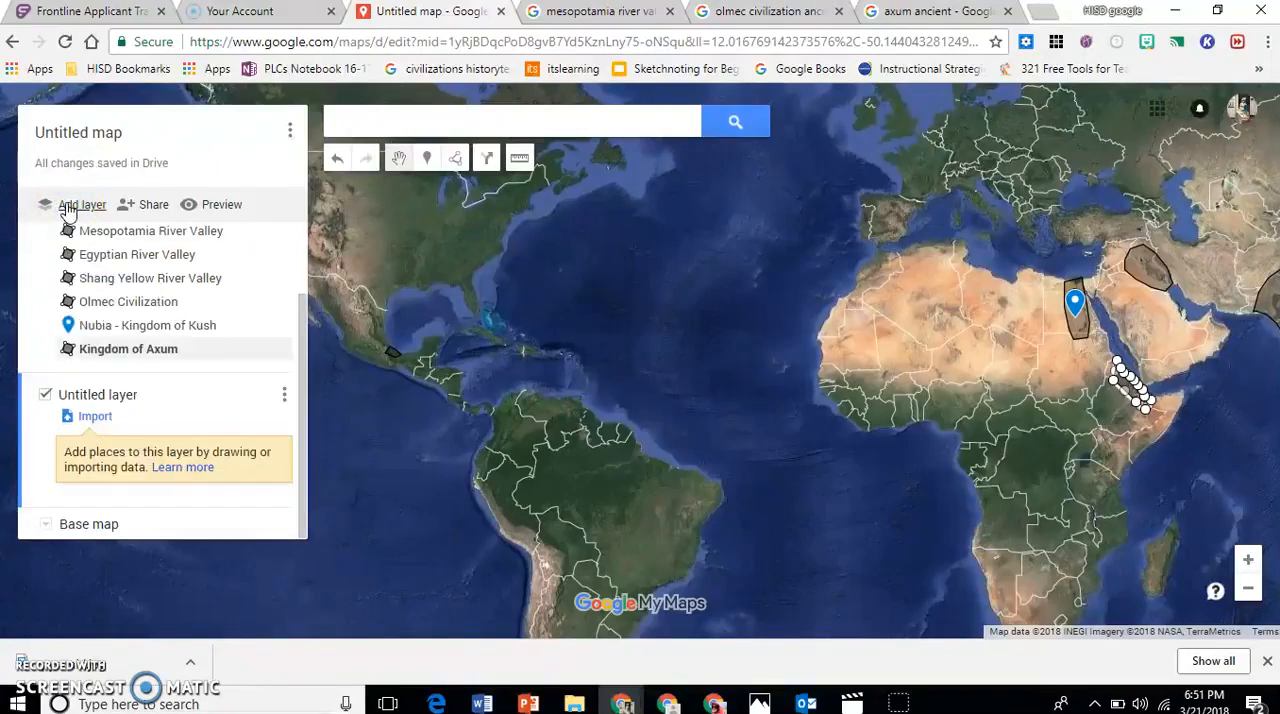
pyautogui.click(95, 396)
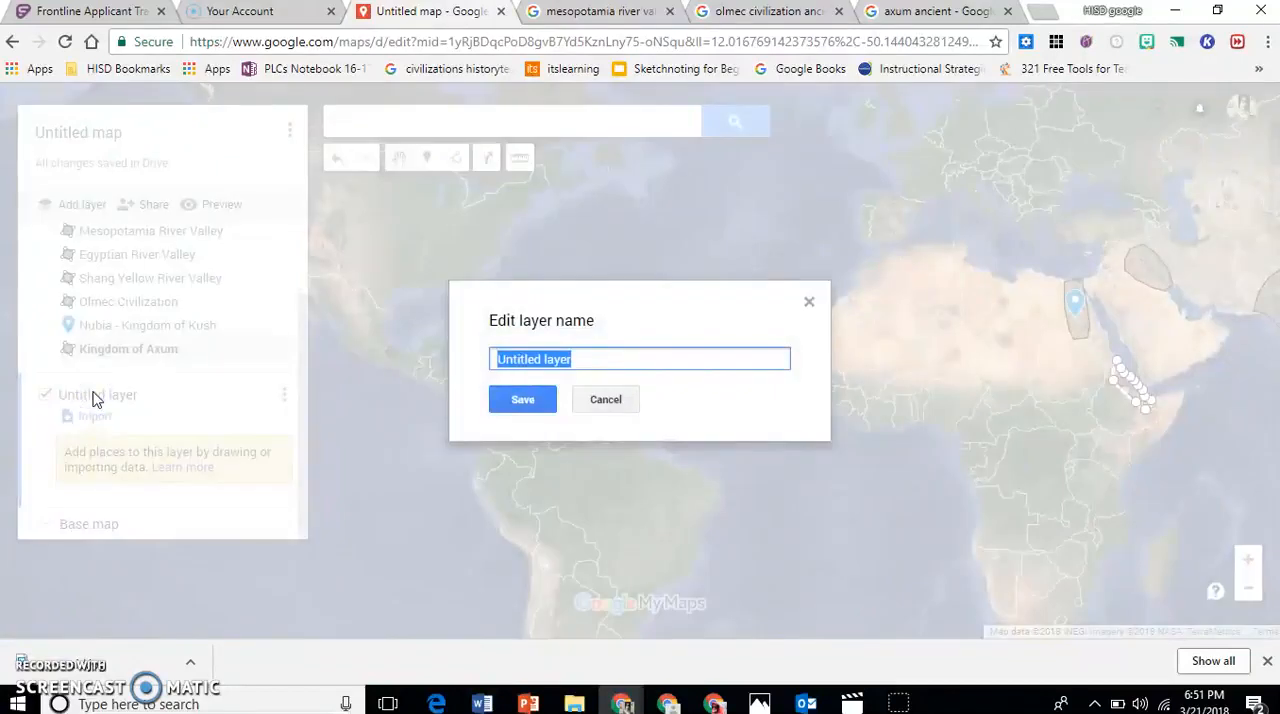
pyautogui.write('Period 2')
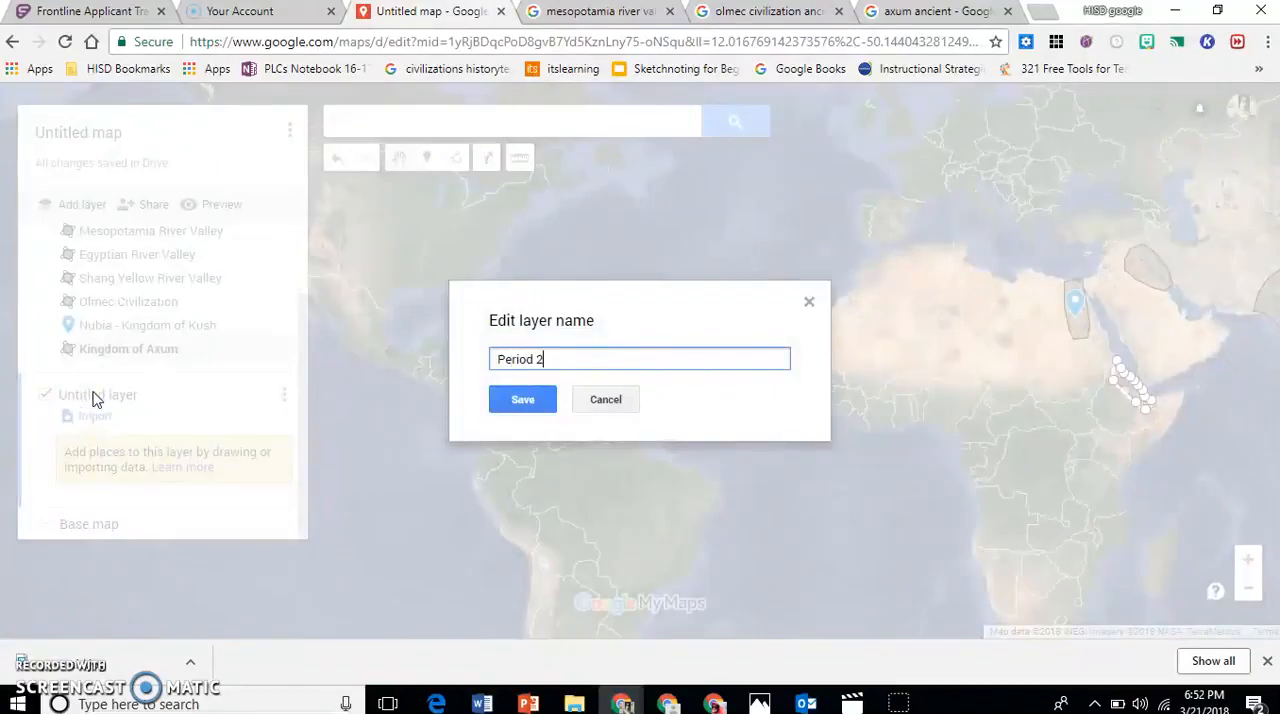
pyautogui.click(522, 400)
pyautogui.click(515, 402)
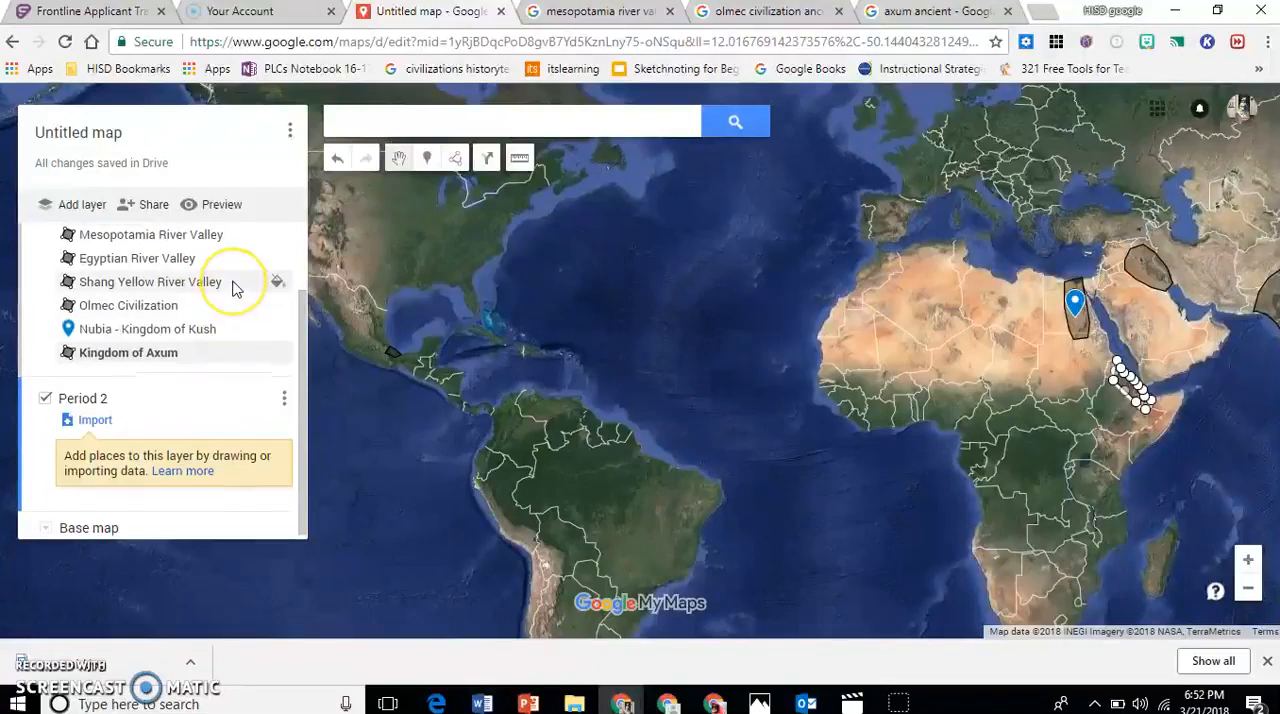
# Hide the Period 1 layer on the map and show it again.
pyautogui.scroll(2, 240, 285)
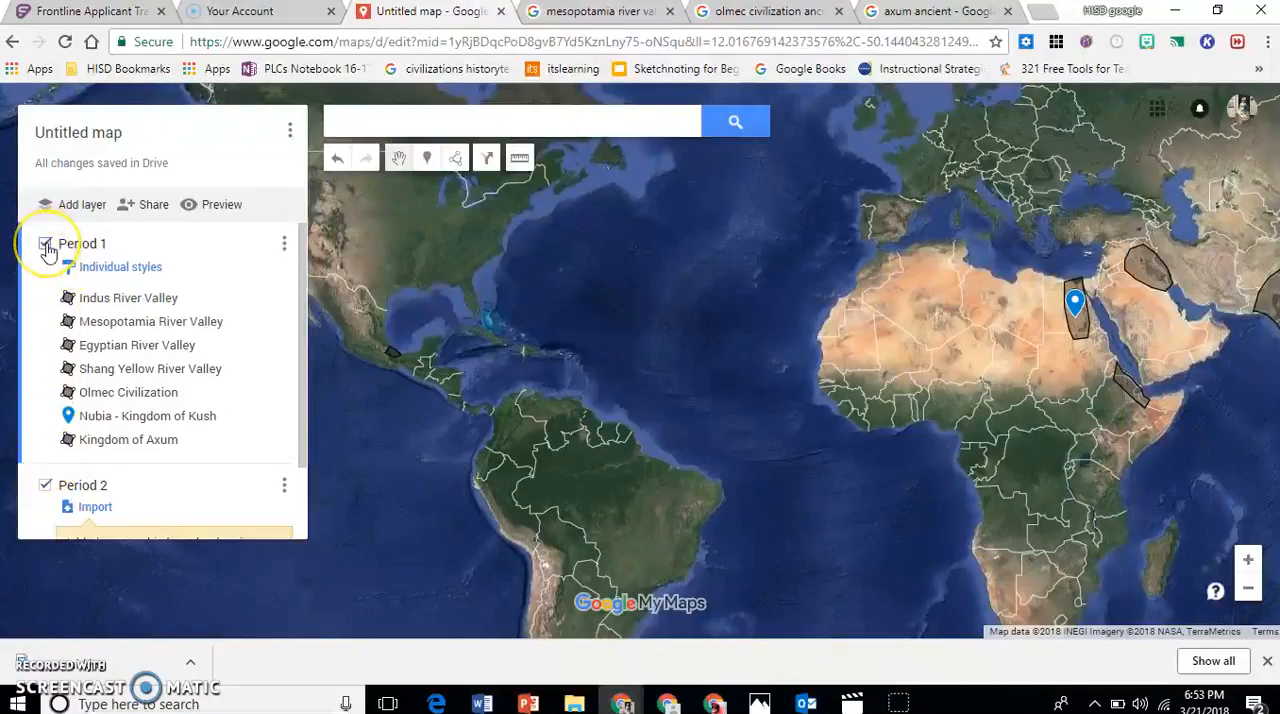
pyautogui.click(45, 244)
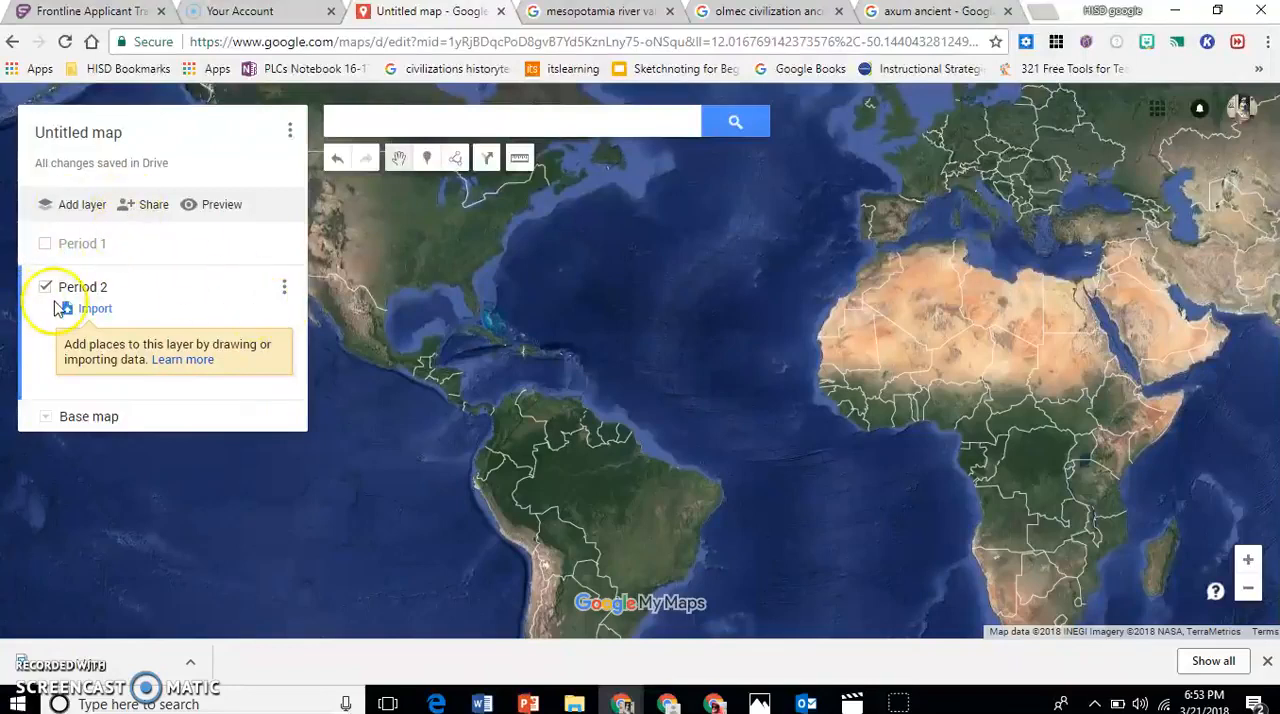
pyautogui.click(44, 246)
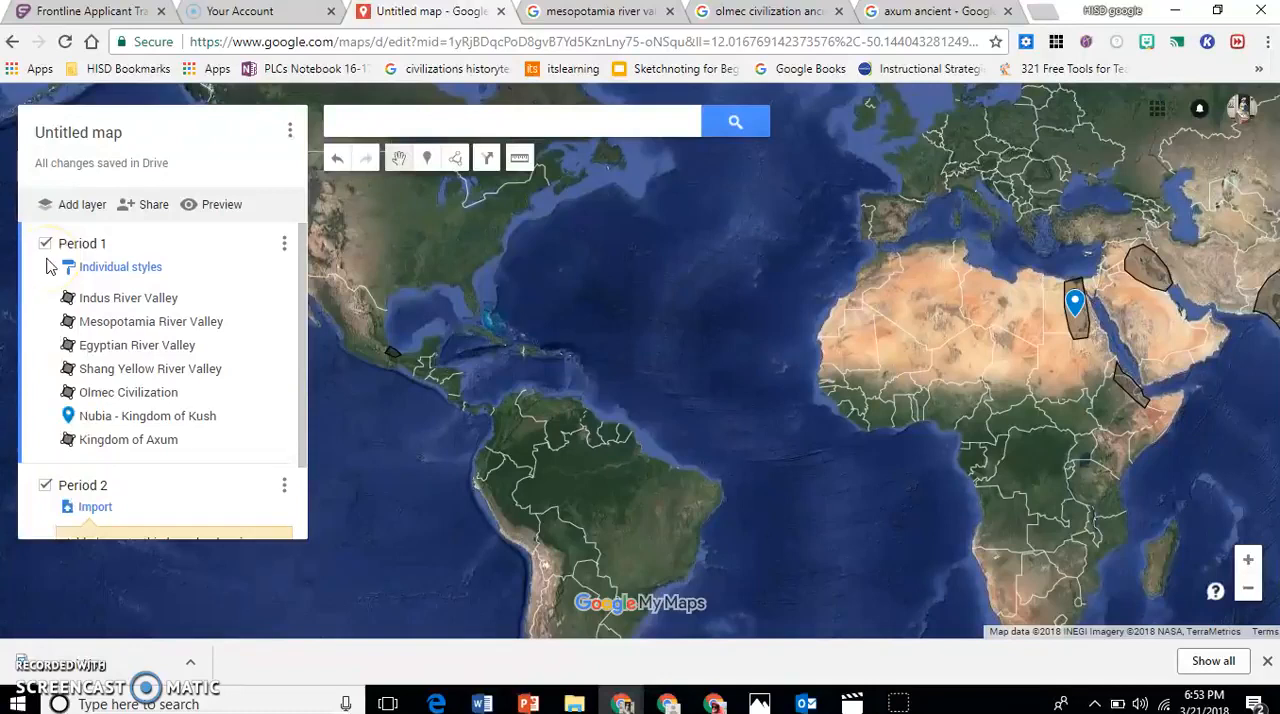
# Place a marker in northwestern Africa in the Period 1 layer and save it with the title "test".
pyautogui.moveTo(303, 427); pyautogui.dragTo(303, 488)
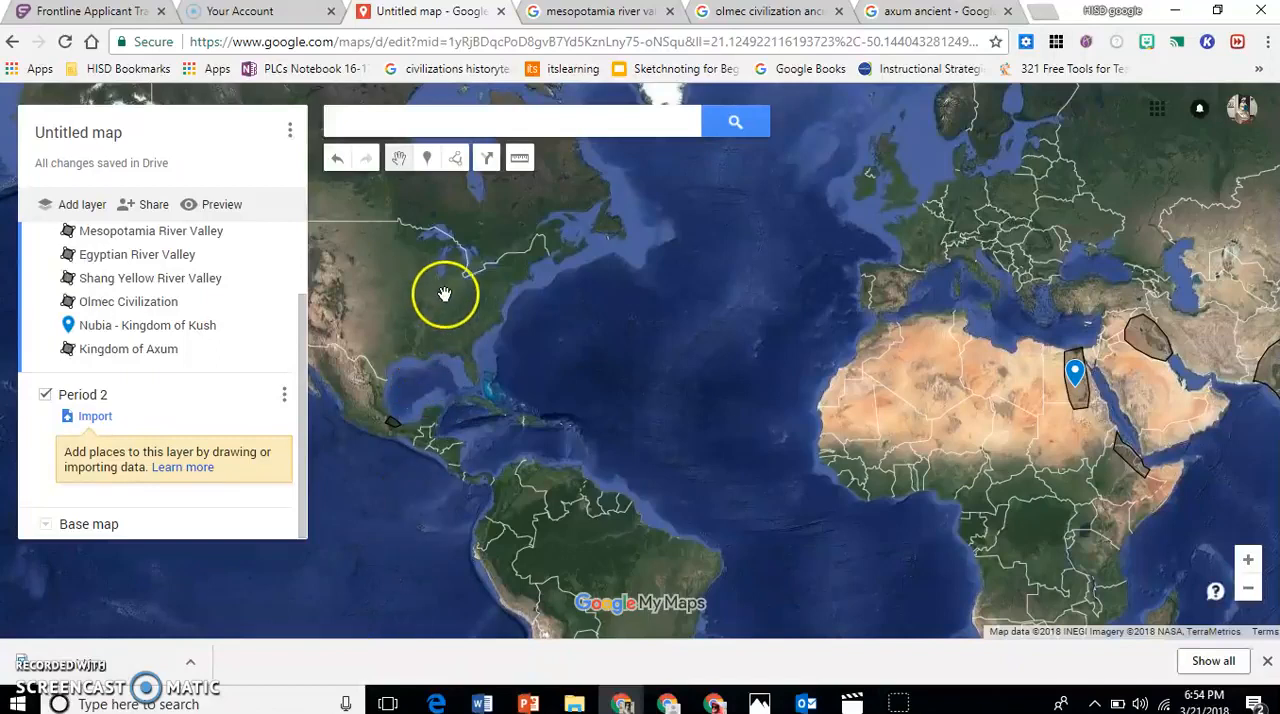
pyautogui.click(427, 160)
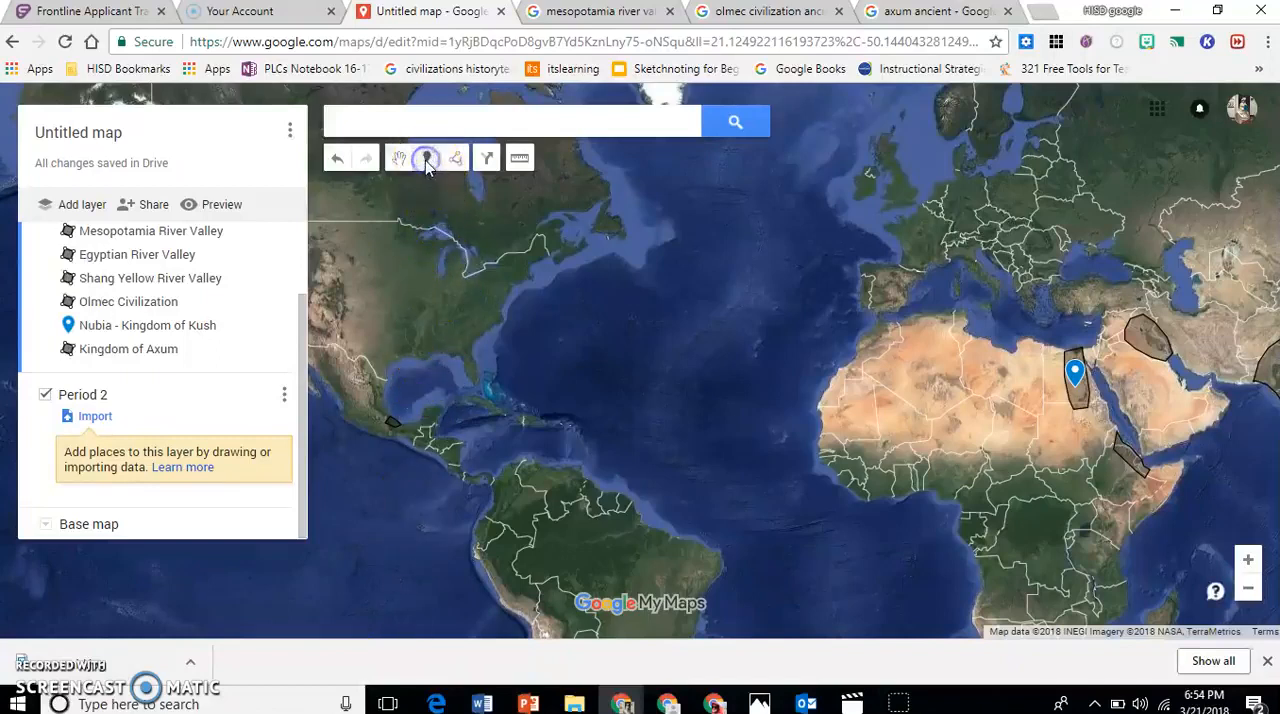
pyautogui.click(900, 358)
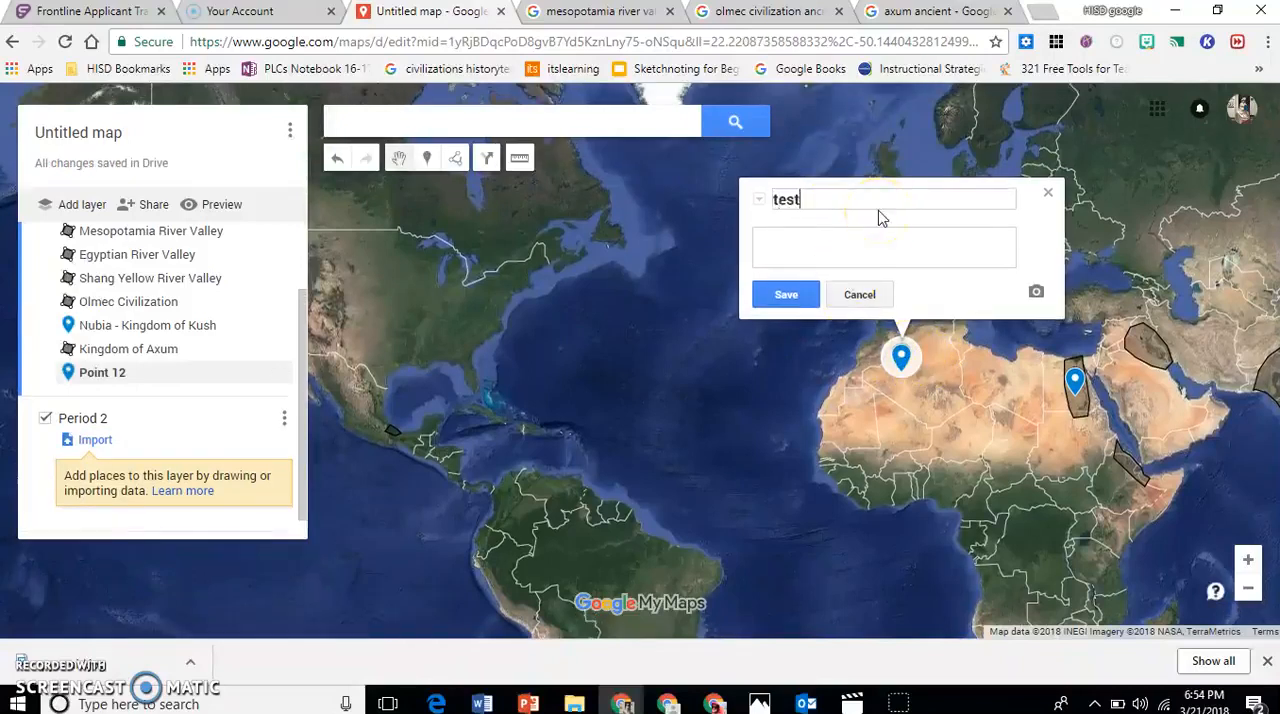
pyautogui.write('test')
pyautogui.click(795, 294)
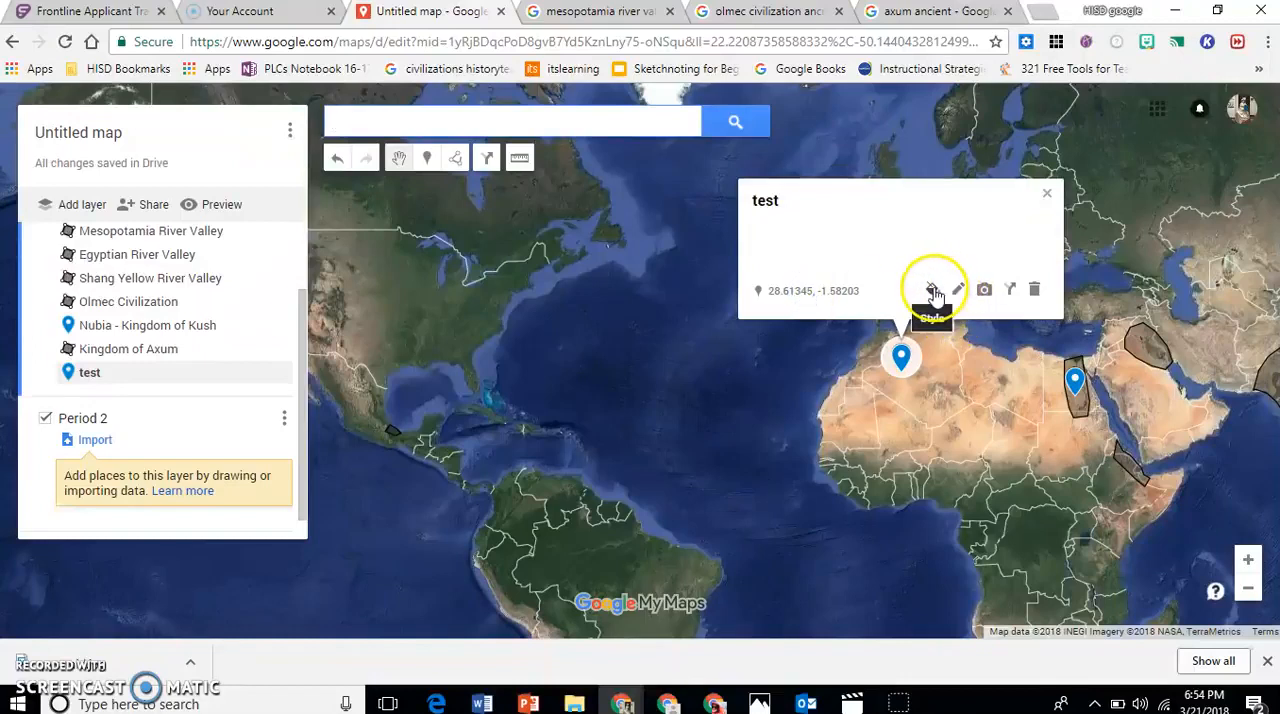
# Change the test marker's icon to Health Food from the Places icons and set its color to dark magenta.
pyautogui.click(933, 291)
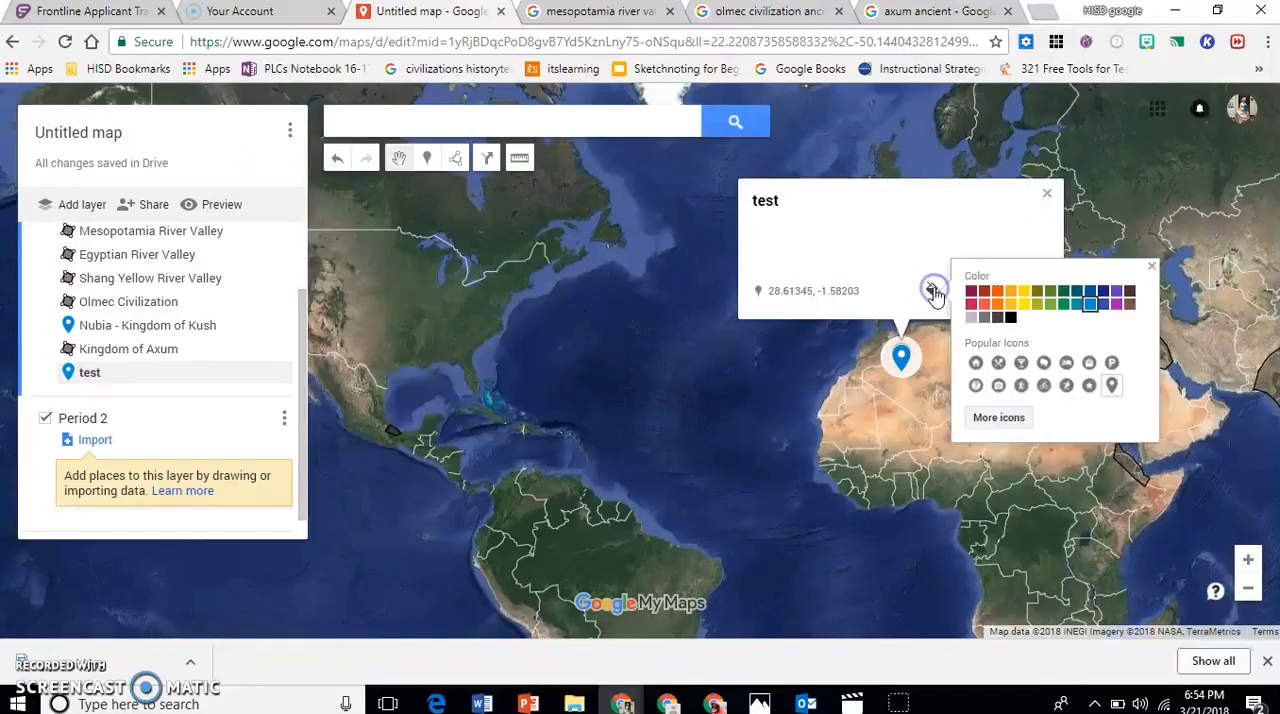
pyautogui.click(999, 417)
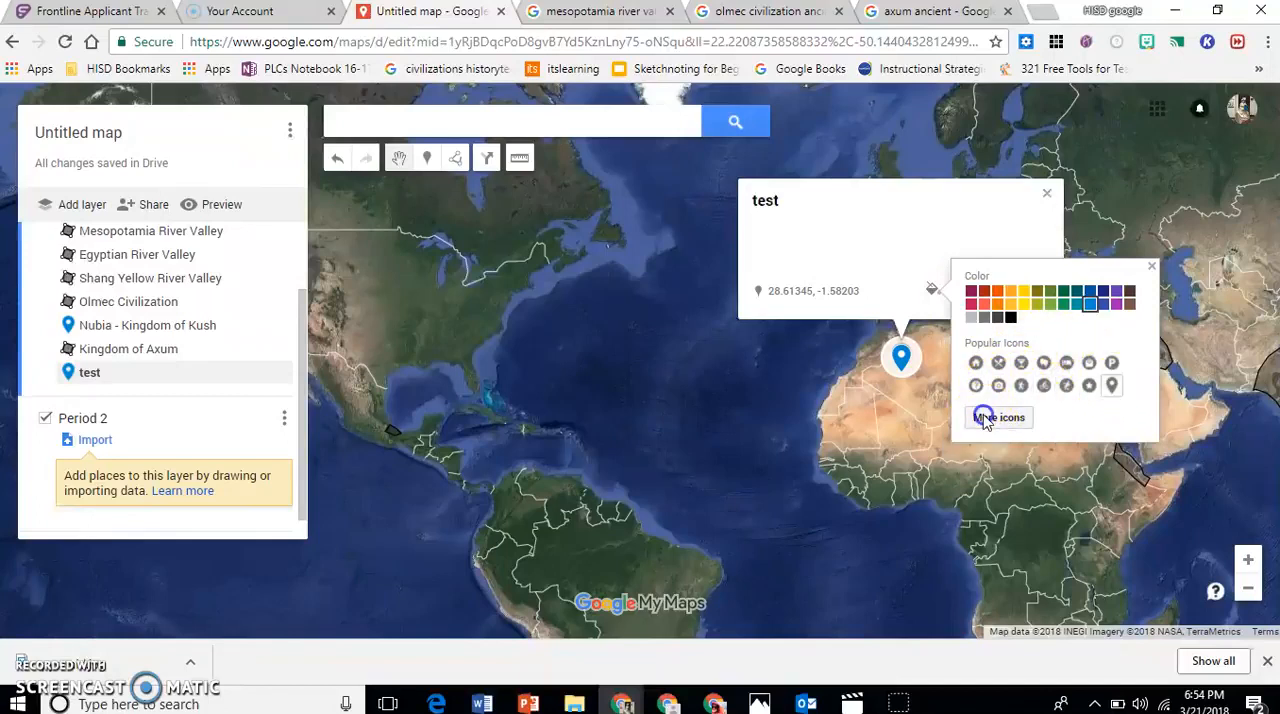
pyautogui.scroll(-1, 673, 380)
pyautogui.scroll(-2, 673, 380)
pyautogui.click(423, 408)
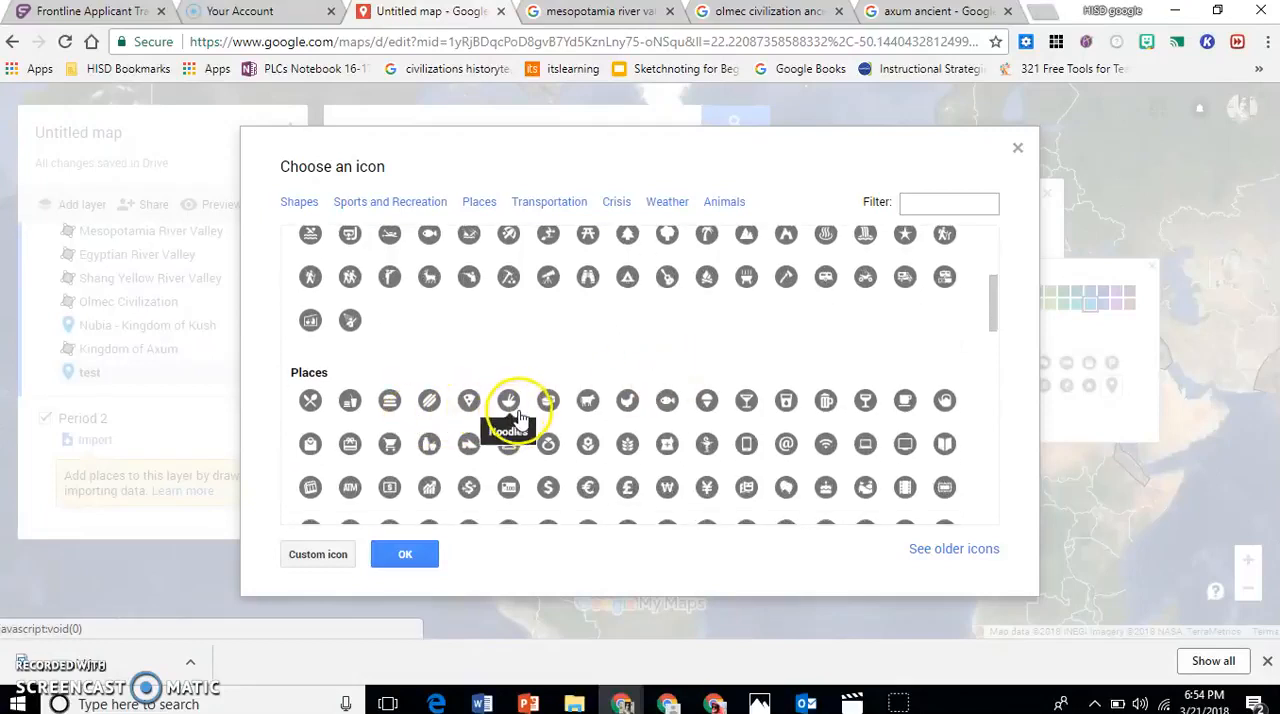
pyautogui.click(624, 440)
pyautogui.click(420, 549)
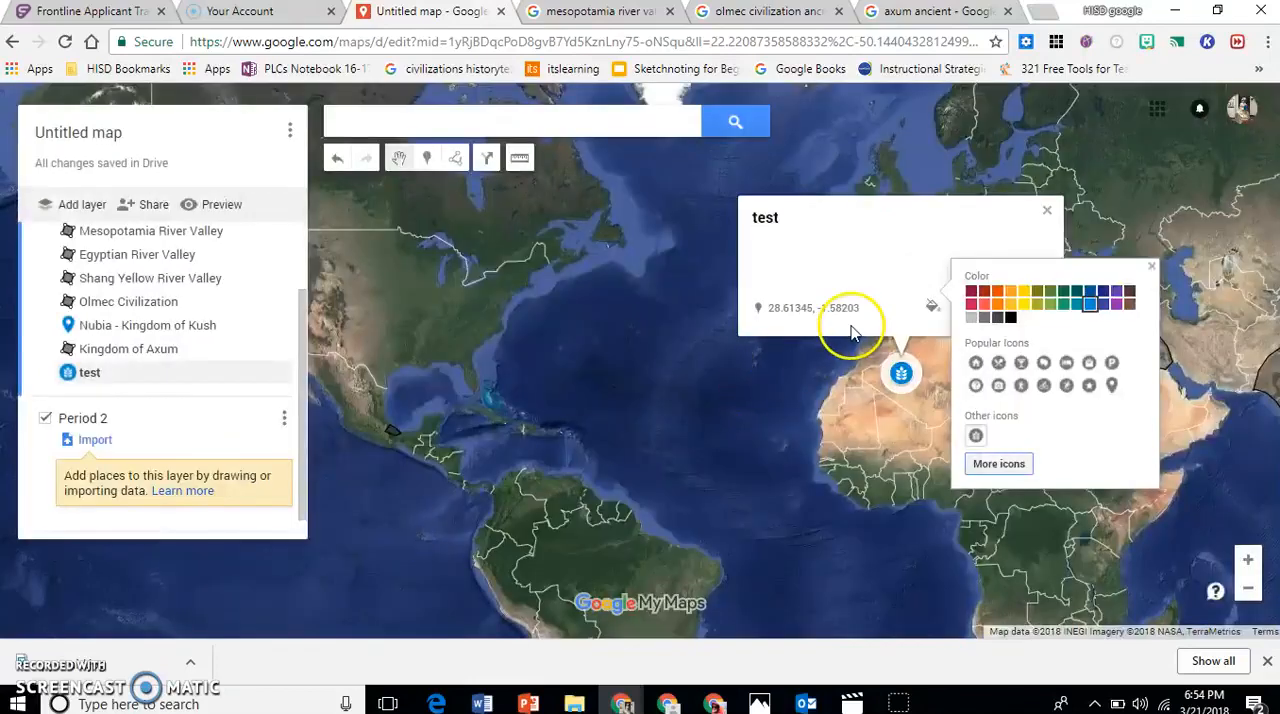
pyautogui.click(972, 293)
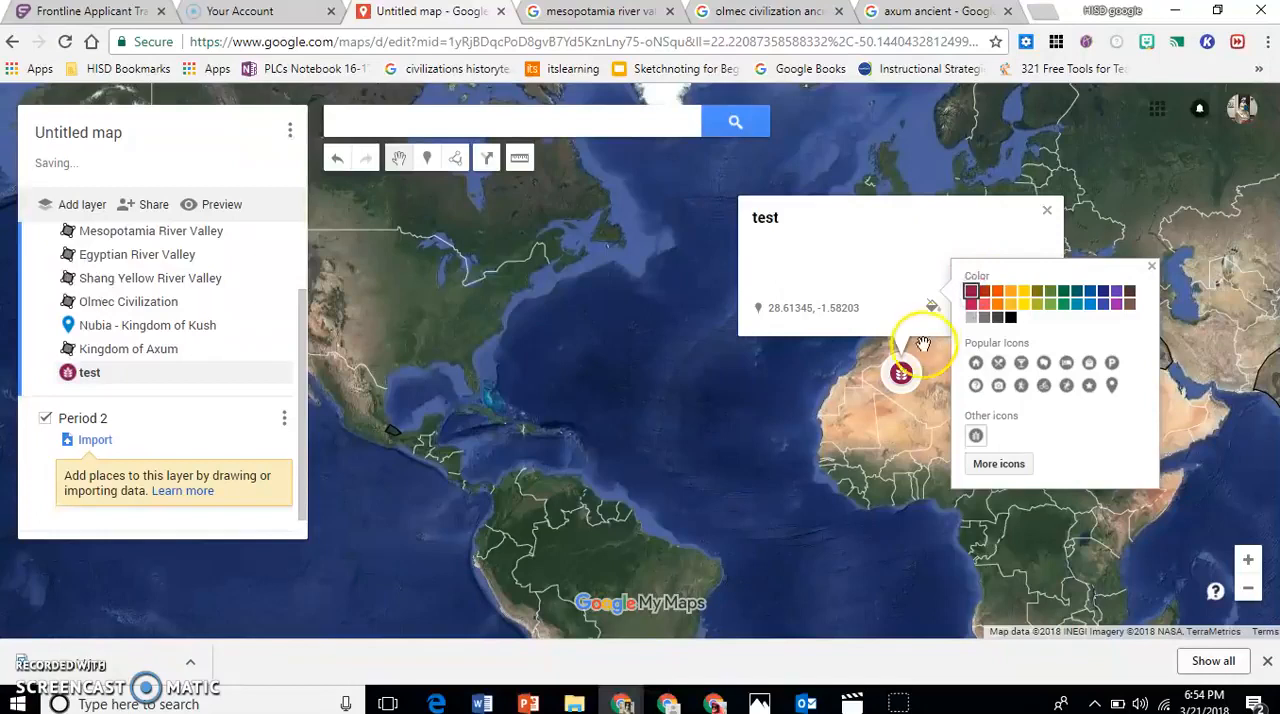
pyautogui.click(1152, 268)
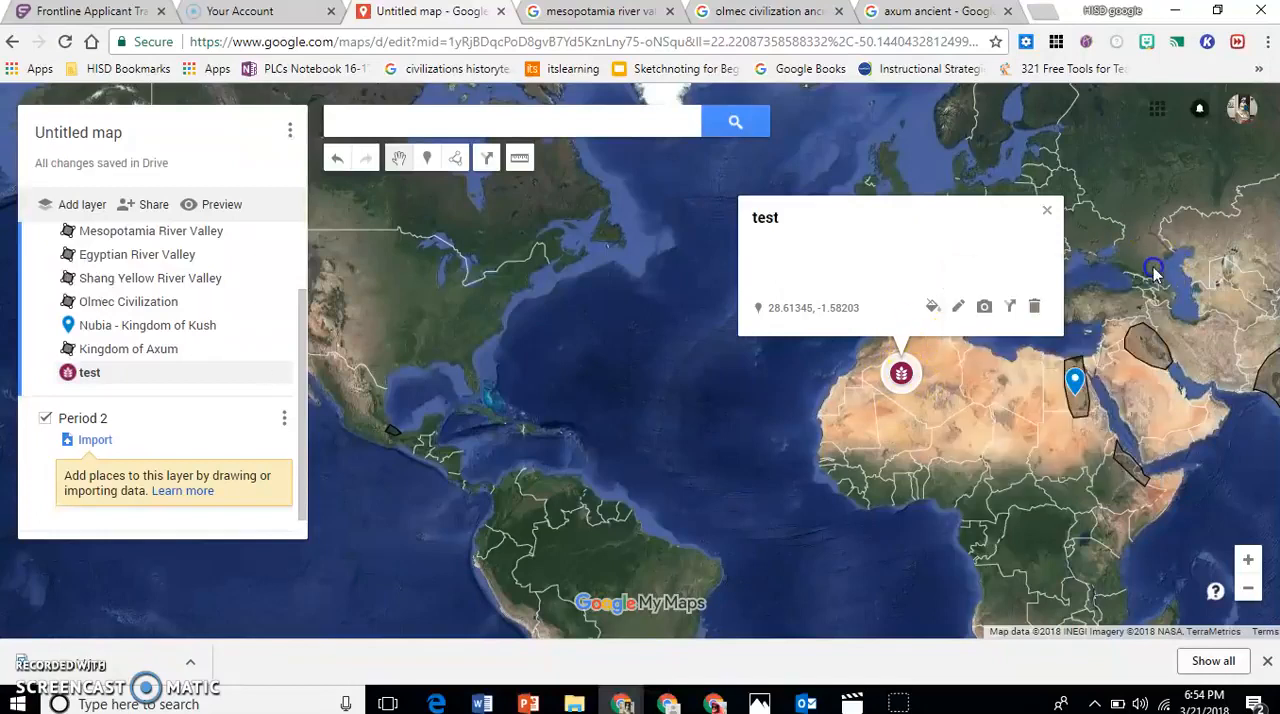